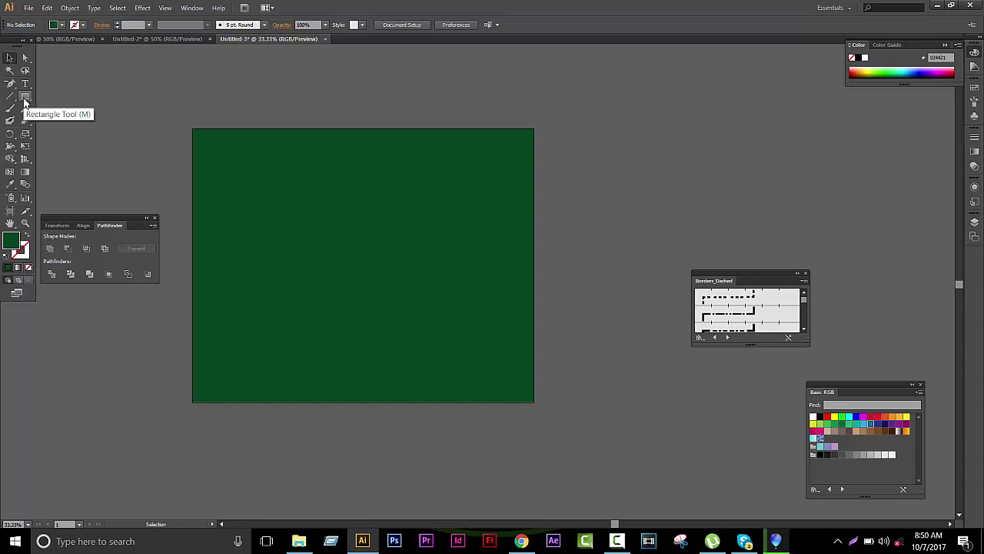
Draw a square on the green background with the Rectangle Tool.
{"action": "left_click_drag", "start_coordinate": [24, 102], "coordinate": [65, 98]}
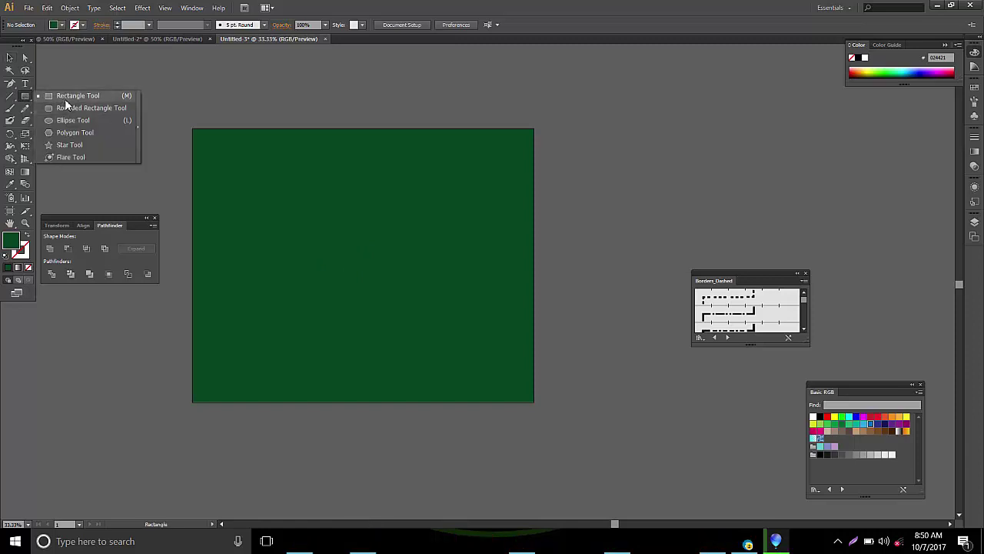
{"action": "scroll", "coordinate": [379, 241], "scroll_direction": "up", "scroll_amount": 2}
{"action": "left_click_drag", "start_coordinate": [315, 207], "coordinate": [408, 299]}
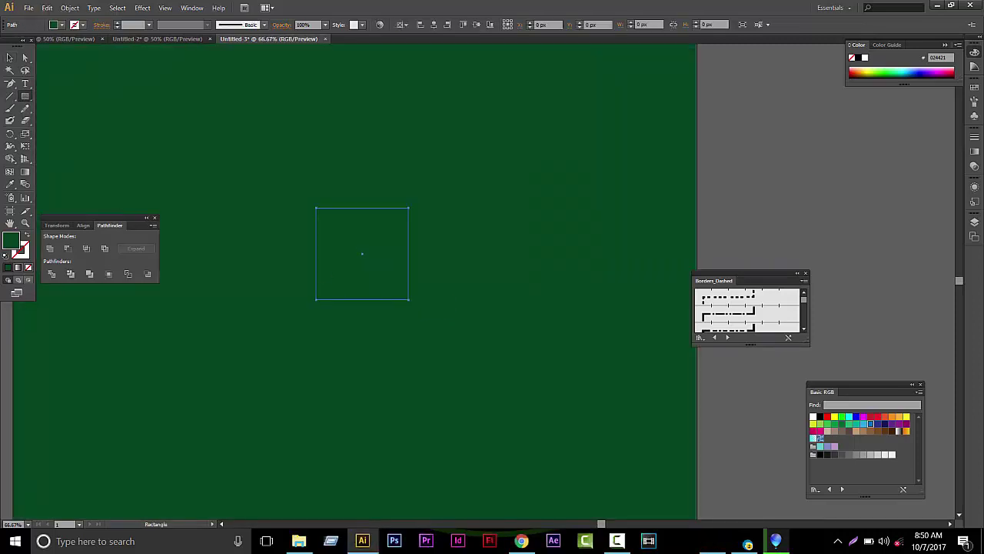
Swap fill and stroke so the square has no fill and an EFEFEF outline.
{"action": "left_click", "coordinate": [9, 56]}
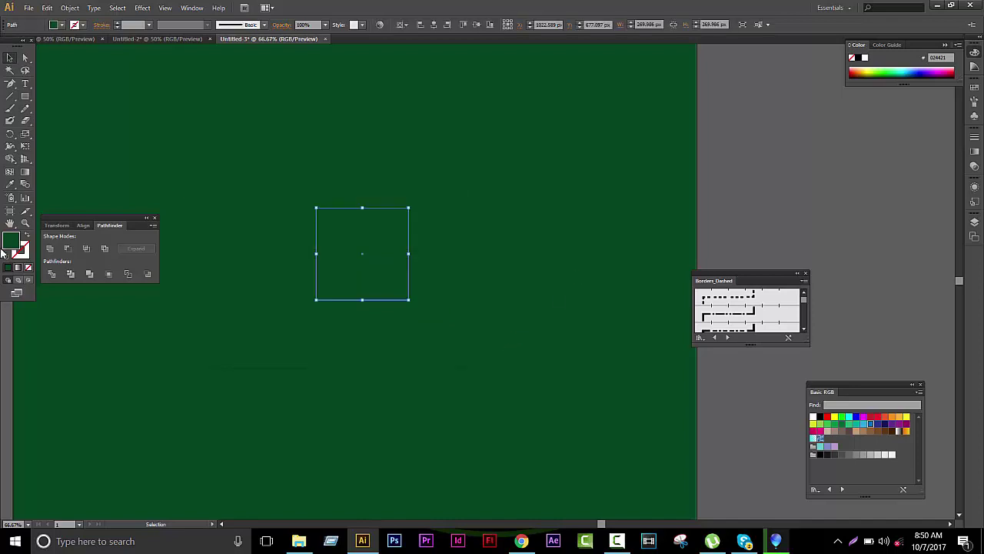
{"action": "left_click", "coordinate": [28, 237]}
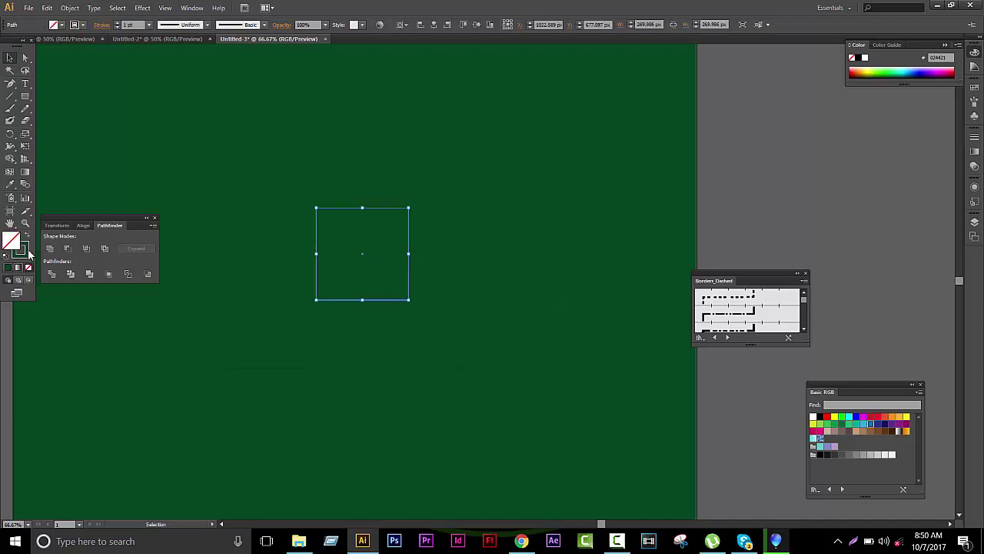
{"action": "double_click", "coordinate": [23, 250]}
{"action": "left_click", "coordinate": [565, 288]}
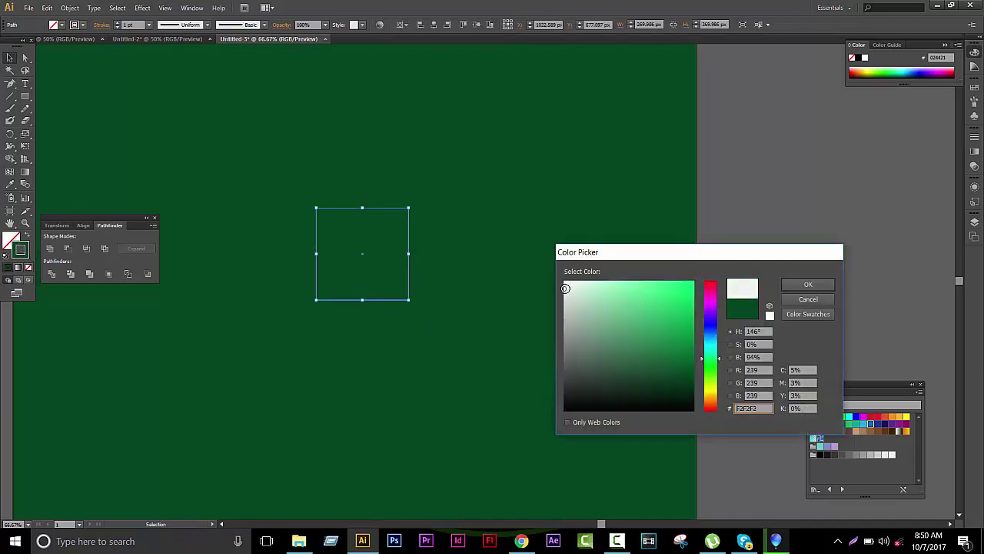
{"action": "left_click", "coordinate": [829, 286]}
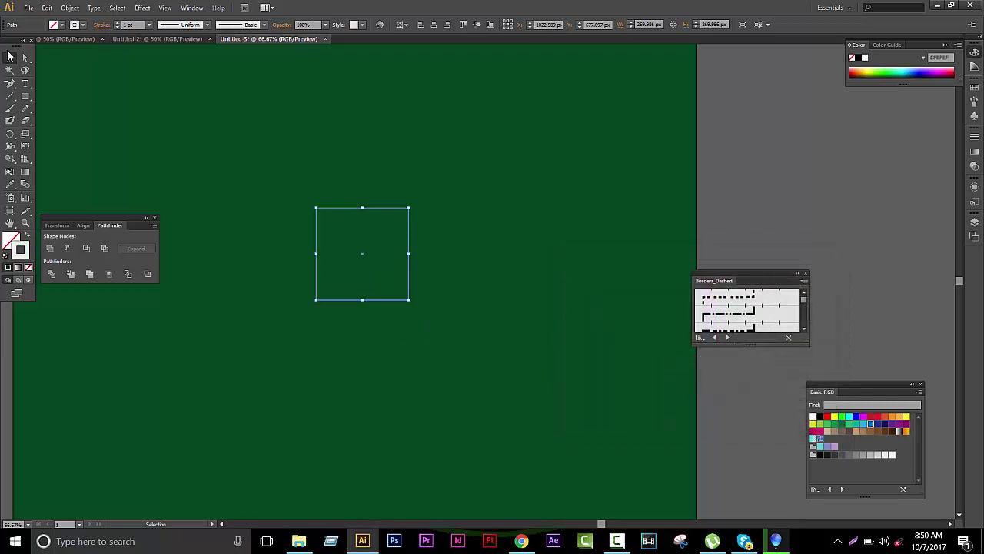
Alt-copy the square below the original and draw a larger square to their left.
{"action": "left_click", "coordinate": [293, 135]}
{"action": "mouse_move", "coordinate": [460, 336]}
{"action": "left_mouse_down"}
{"action": "mouse_move", "coordinate": [387, 271]}
{"action": "mouse_move", "coordinate": [393, 393]}
{"action": "left_mouse_up"}
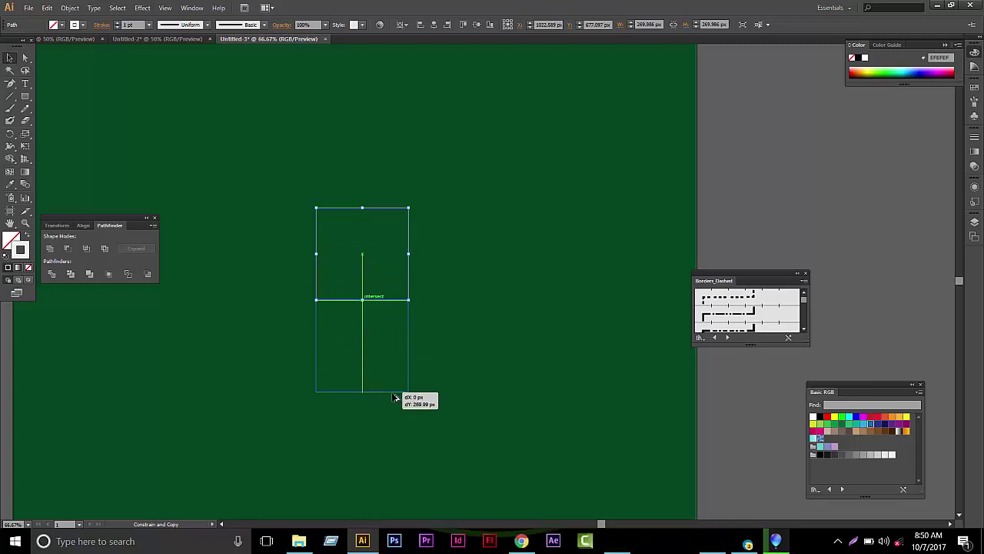
{"action": "mouse_move", "coordinate": [440, 413]}
{"action": "left_mouse_down"}
{"action": "mouse_move", "coordinate": [269, 207]}
{"action": "mouse_move", "coordinate": [374, 192]}
{"action": "left_mouse_up"}
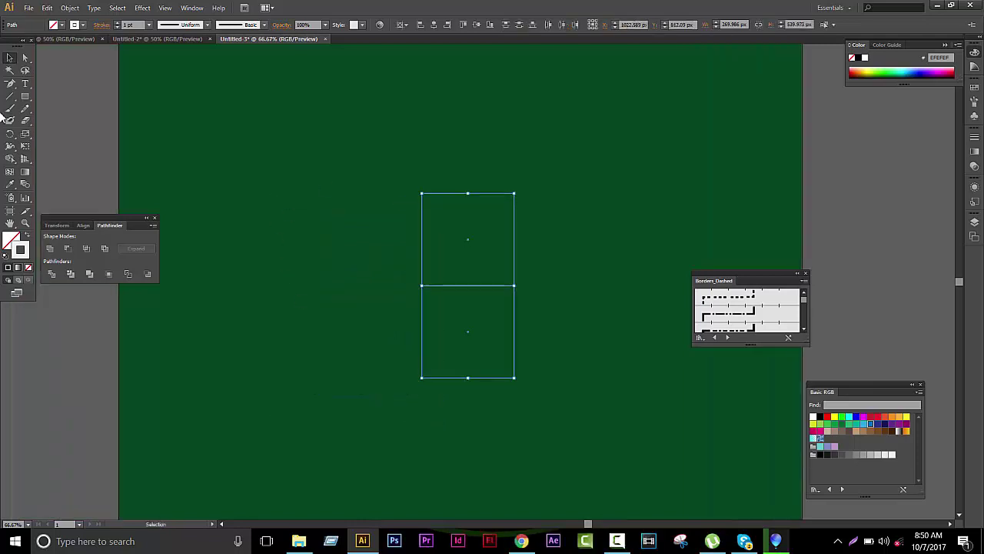
{"action": "left_click", "coordinate": [25, 97]}
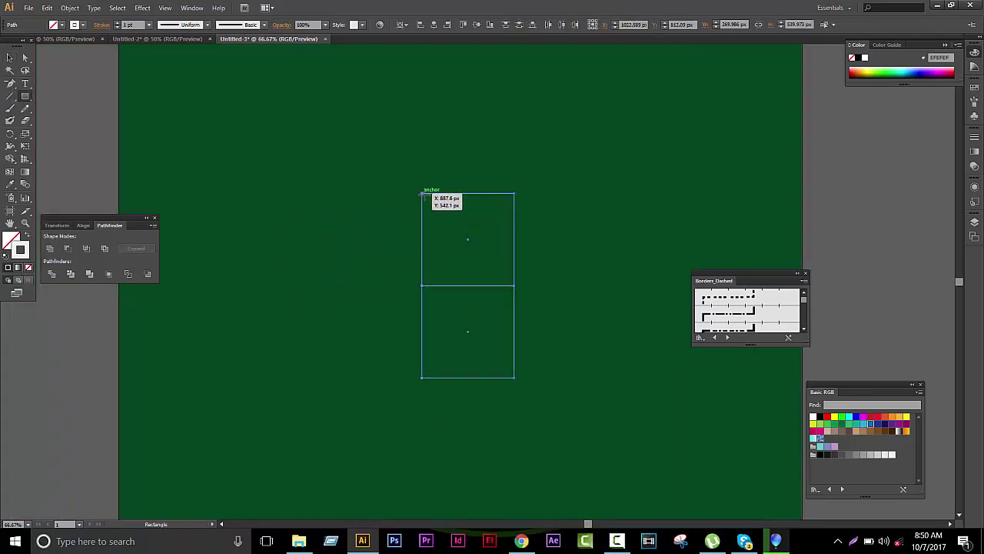
{"action": "left_click_drag", "start_coordinate": [421, 193], "coordinate": [237, 378]}
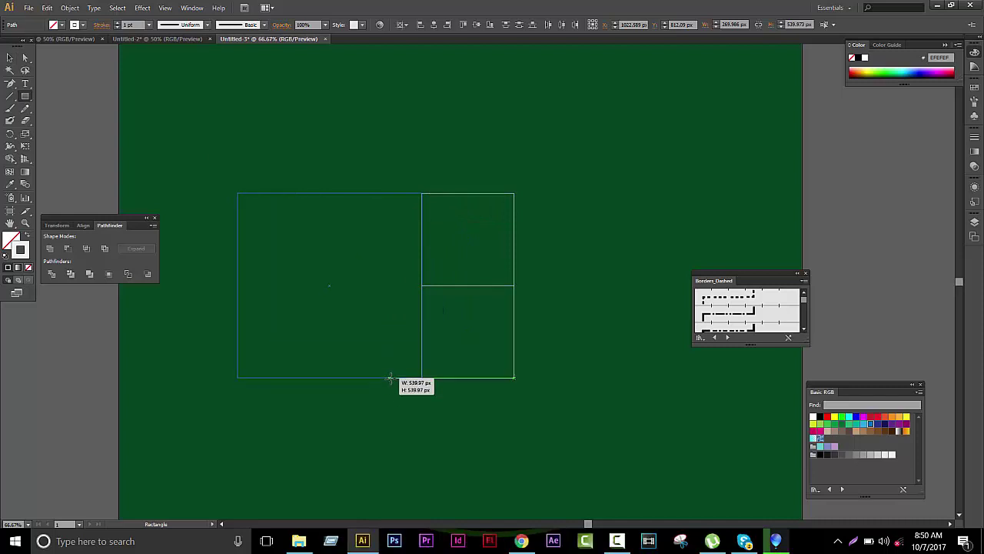
Rotate the three squares 90° and move them right and up.
{"action": "left_click", "coordinate": [10, 58]}
{"action": "left_click_drag", "start_coordinate": [630, 416], "coordinate": [247, 203]}
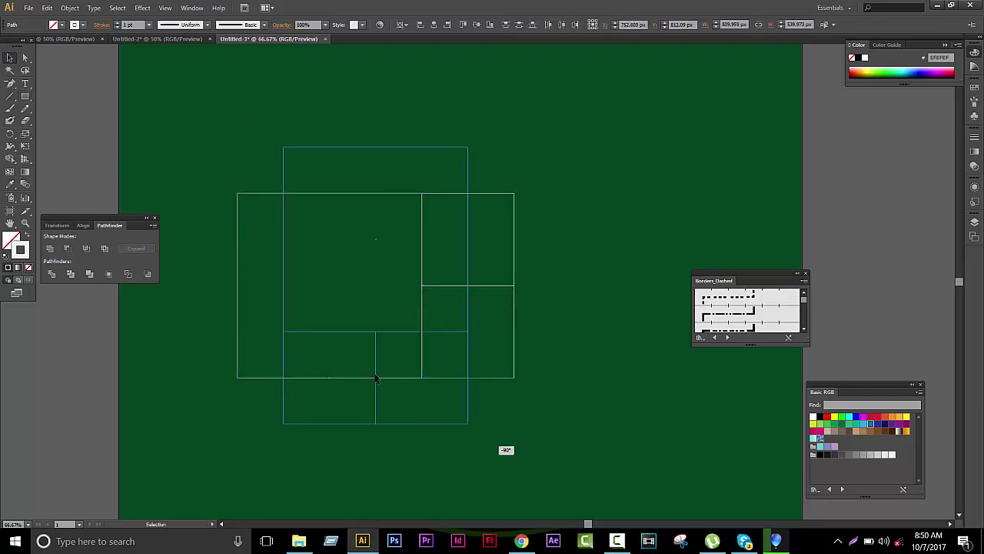
{"action": "left_click_drag", "start_coordinate": [518, 190], "coordinate": [505, 450]}
{"action": "left_click_drag", "start_coordinate": [388, 335], "coordinate": [506, 320]}
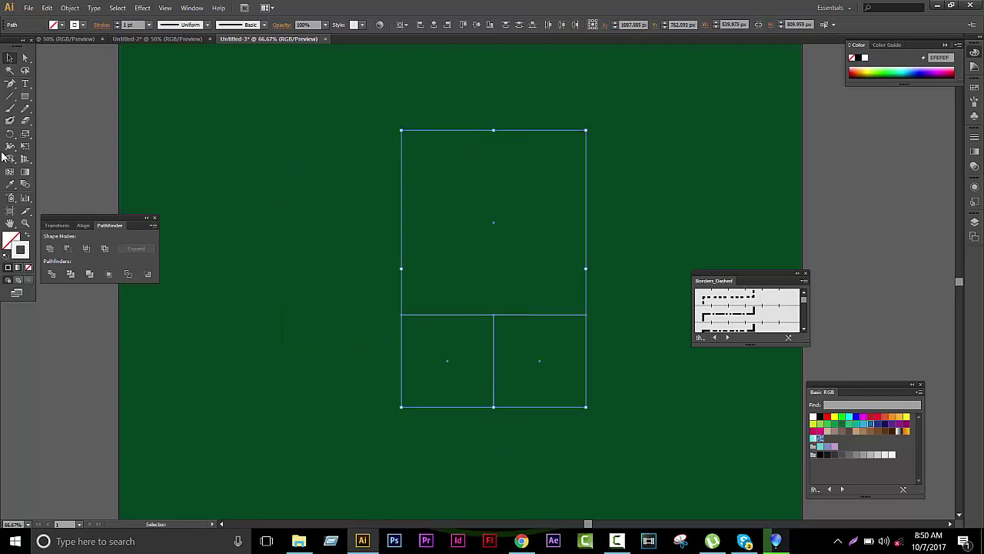
Add a larger square on the left, then rotate everything 90° and shift it right.
{"action": "key", "text": "m"}
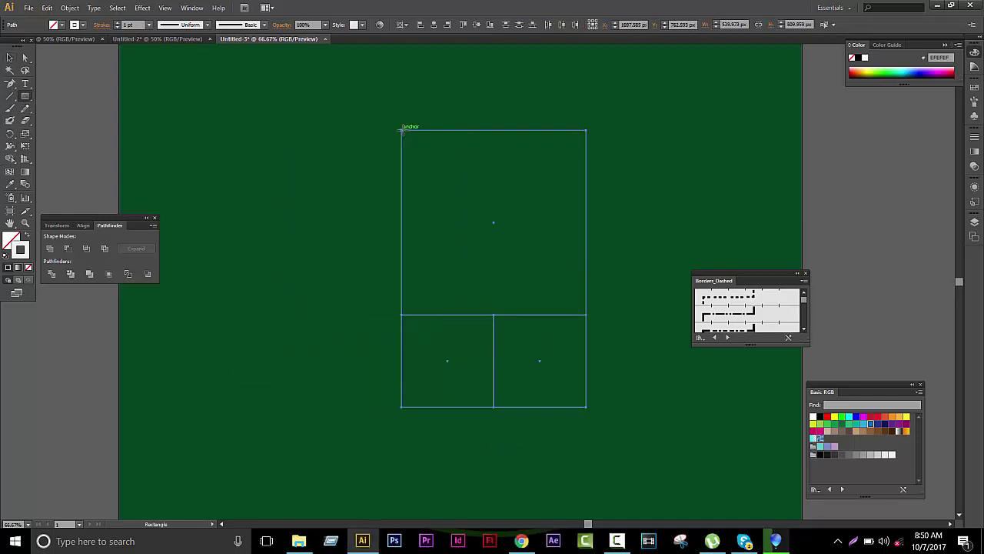
{"action": "left_click_drag", "start_coordinate": [401, 130], "coordinate": [369, 408]}
{"action": "left_click", "coordinate": [9, 58]}
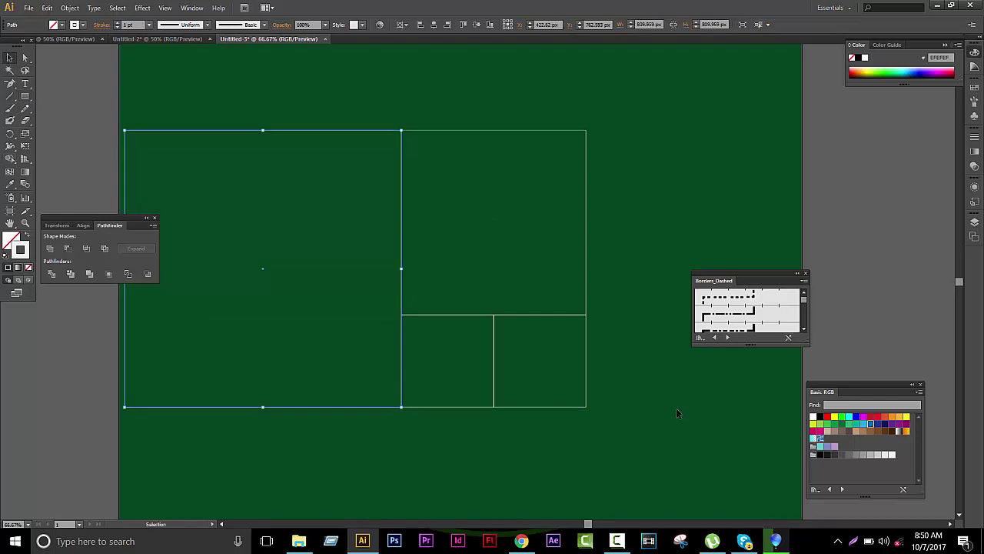
{"action": "left_click_drag", "start_coordinate": [624, 455], "coordinate": [303, 131]}
{"action": "mouse_move", "coordinate": [588, 127]}
{"action": "left_mouse_down"}
{"action": "mouse_move", "coordinate": [482, 497]}
{"action": "mouse_move", "coordinate": [420, 375]}
{"action": "left_mouse_up"}
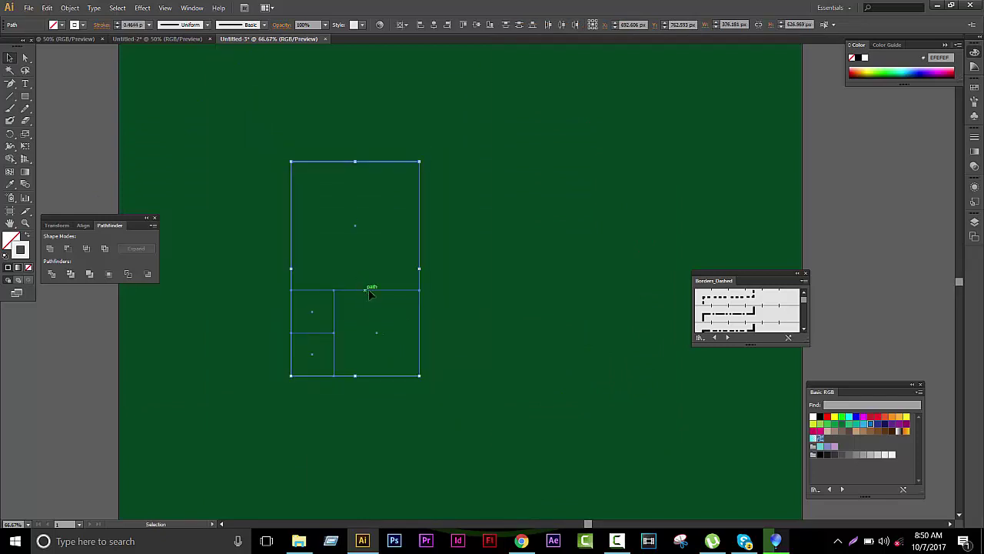
{"action": "left_click_drag", "start_coordinate": [369, 293], "coordinate": [541, 294]}
Add another larger square on the left and rotate the arrangement 90° clockwise.
{"action": "left_click", "coordinate": [26, 96]}
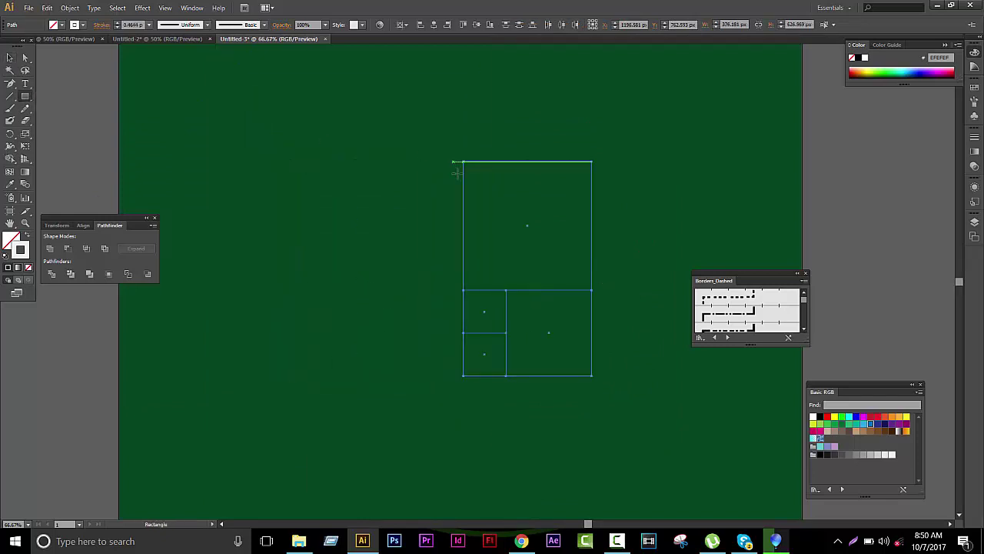
{"action": "left_click_drag", "start_coordinate": [463, 161], "coordinate": [248, 375]}
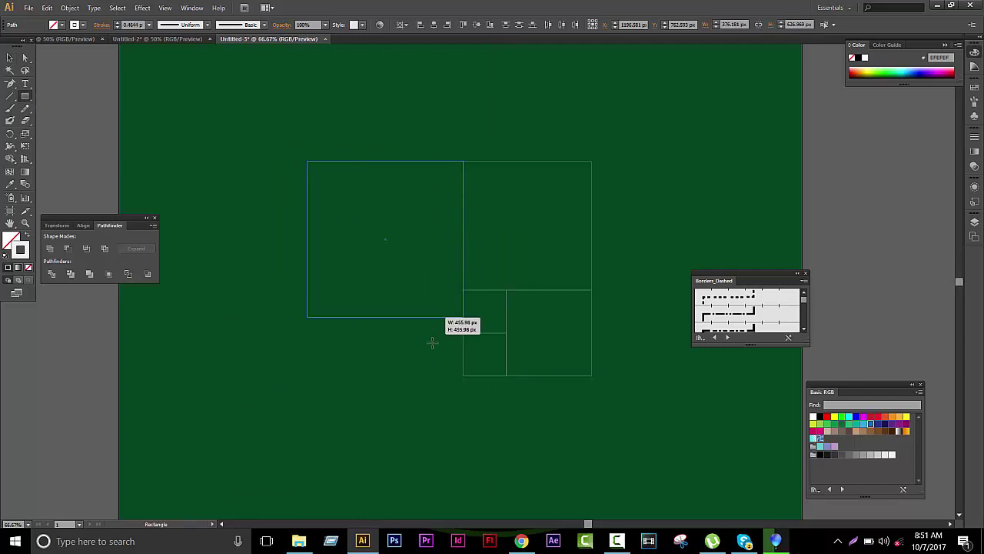
{"action": "left_click", "coordinate": [10, 57]}
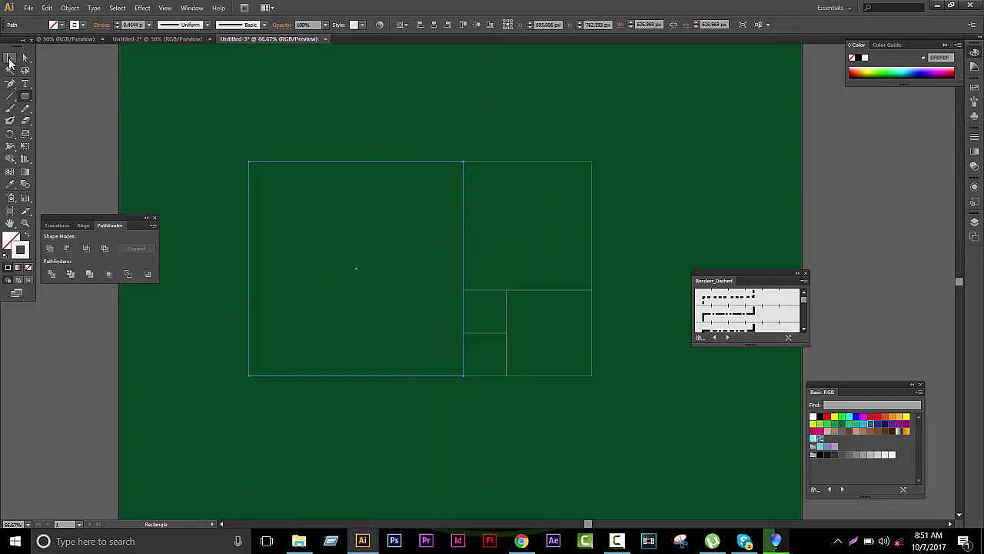
{"action": "left_click_drag", "start_coordinate": [644, 436], "coordinate": [492, 155]}
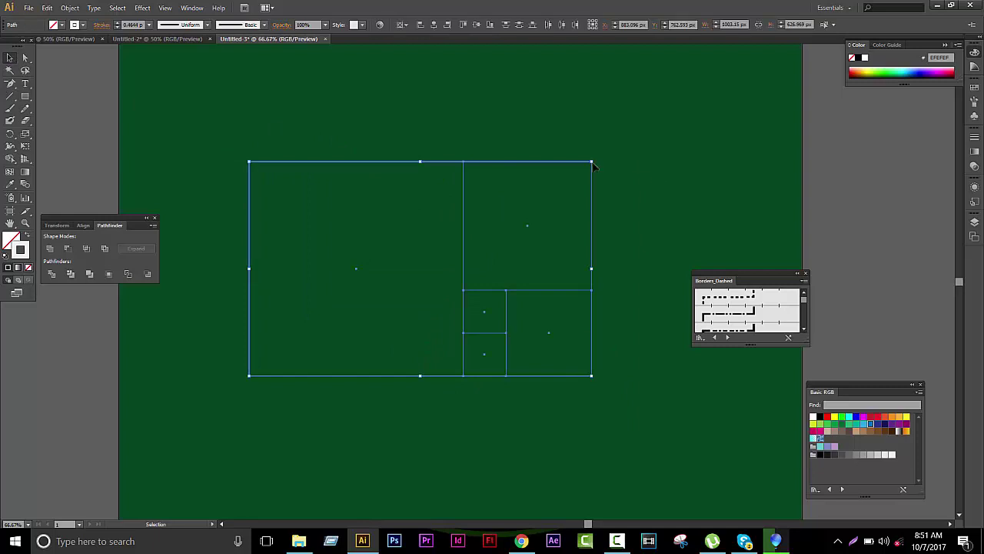
{"action": "left_click_drag", "start_coordinate": [604, 164], "coordinate": [436, 402]}
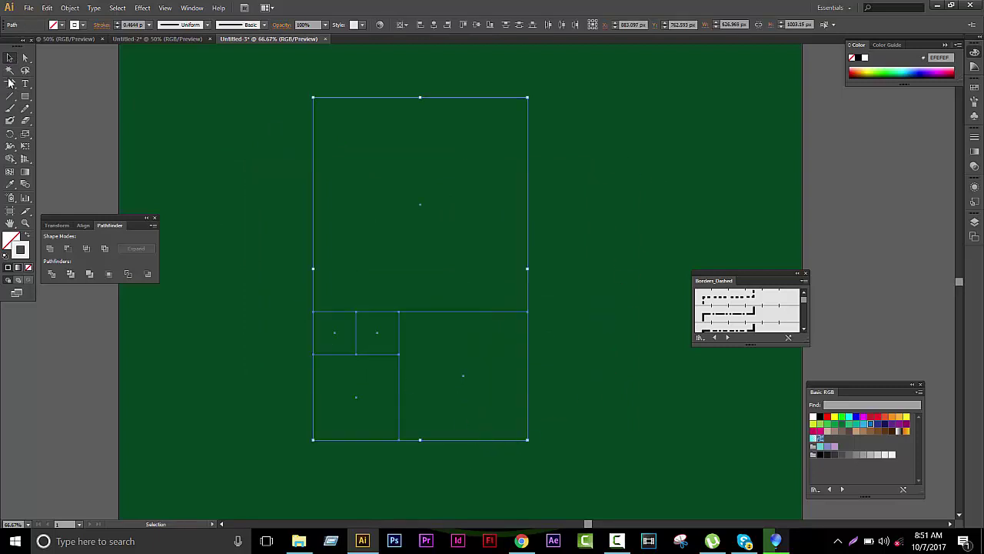
Add the largest square along the left side and scale the whole arrangement down proportionally.
{"action": "left_click", "coordinate": [25, 96]}
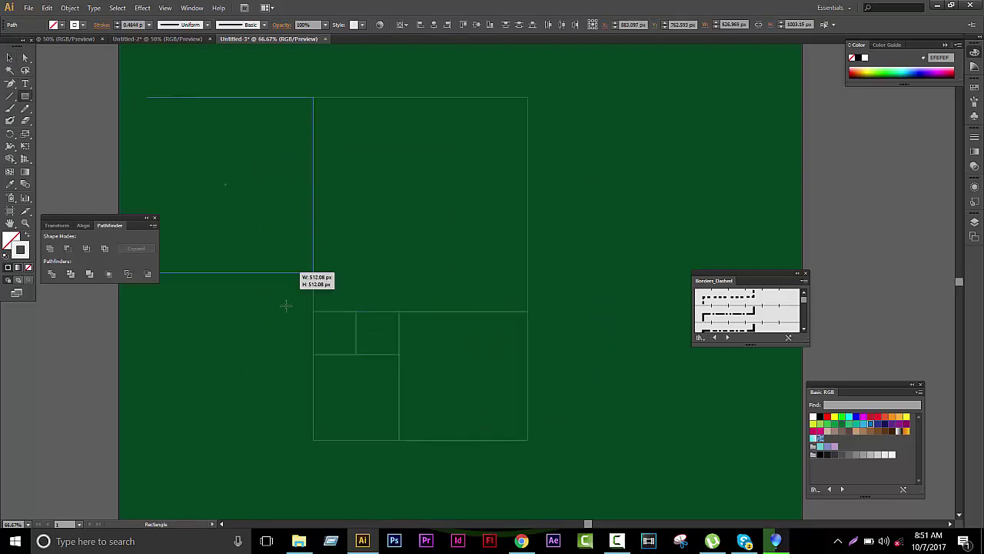
{"action": "left_click_drag", "start_coordinate": [313, 97], "coordinate": [291, 438]}
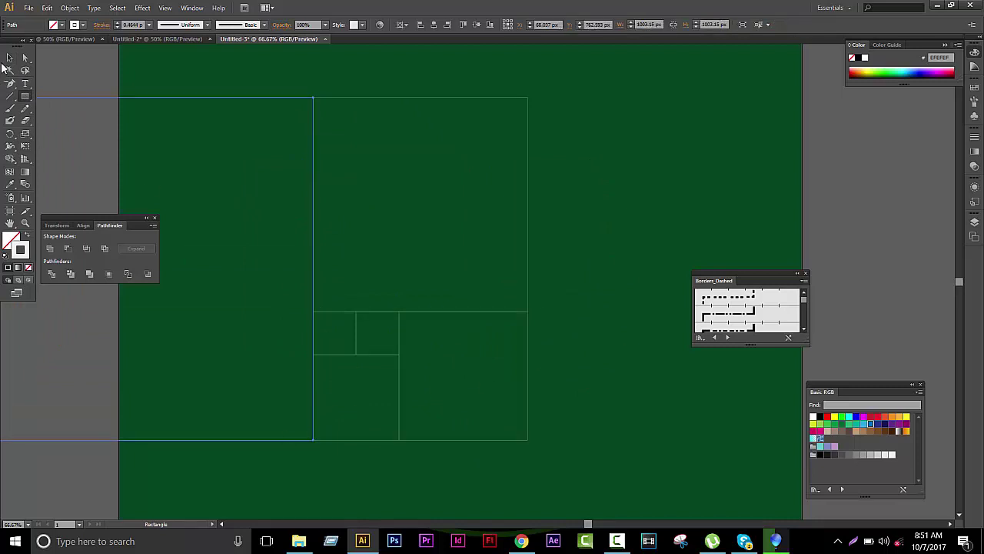
{"action": "left_click", "coordinate": [9, 58]}
{"action": "left_click", "coordinate": [563, 424]}
{"action": "left_click_drag", "start_coordinate": [230, 166], "coordinate": [536, 360]}
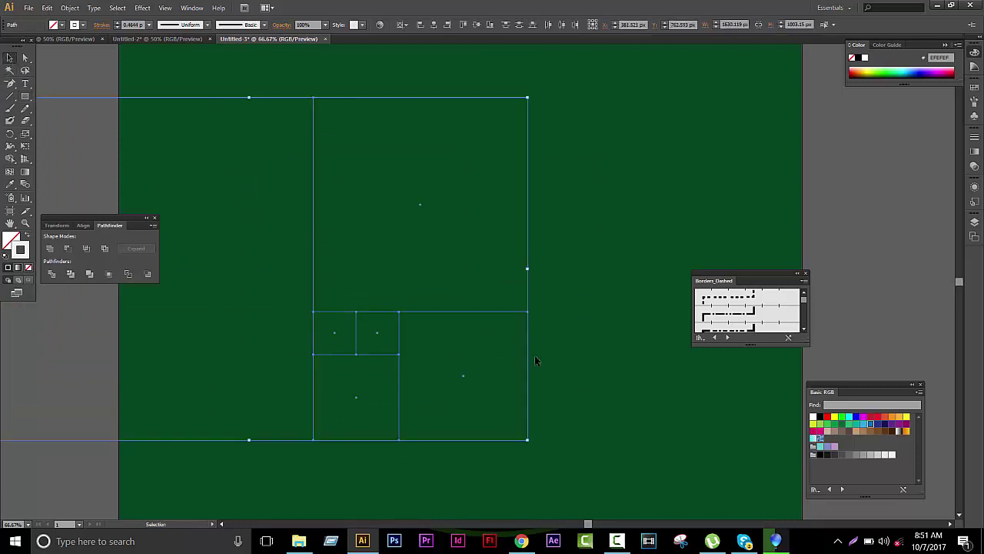
{"action": "left_click_drag", "start_coordinate": [527, 441], "coordinate": [353, 332]}
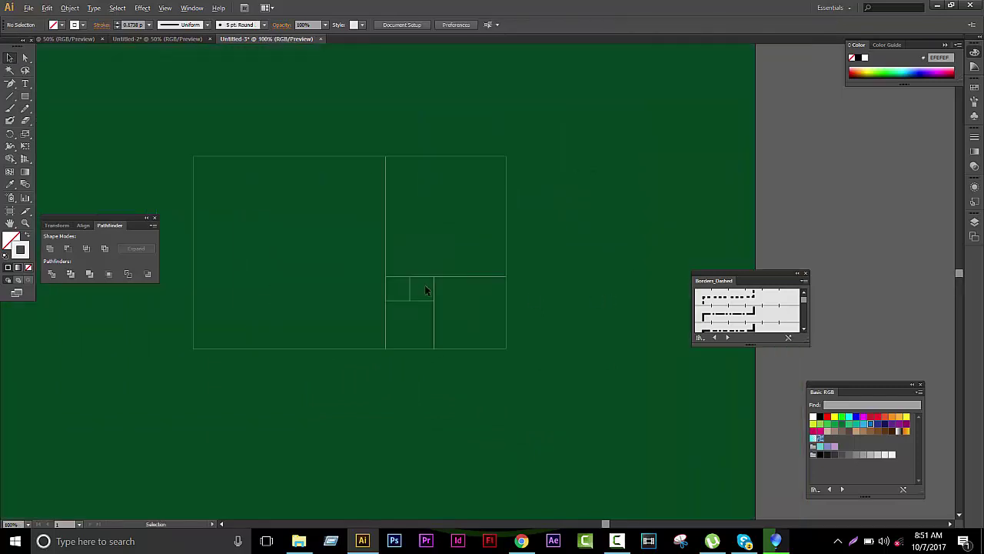
Draw a circle inscribed in the large left square with the Ellipse tool.
{"action": "left_click", "coordinate": [25, 96]}
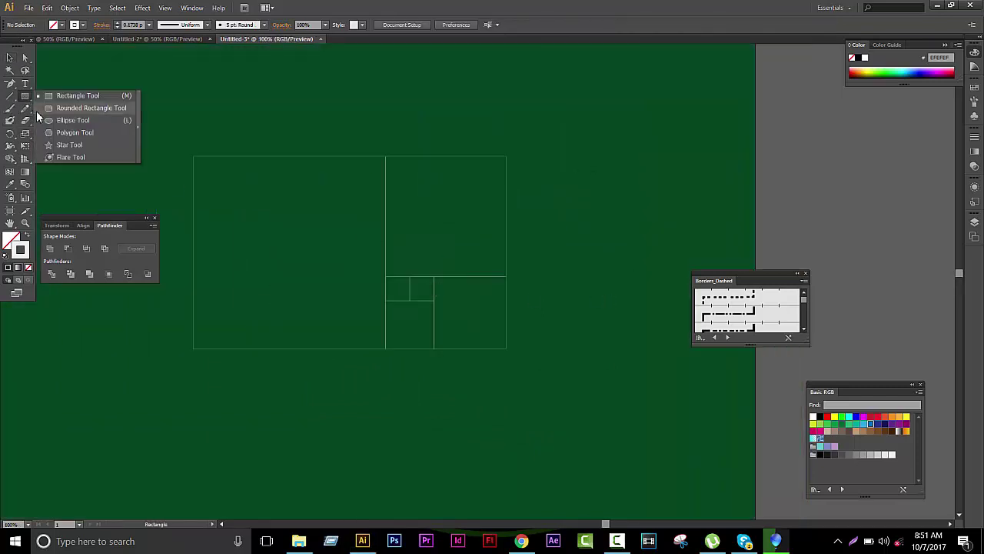
{"action": "left_click", "coordinate": [62, 121]}
{"action": "key", "text": "v"}
{"action": "left_click_drag", "start_coordinate": [120, 119], "coordinate": [632, 453]}
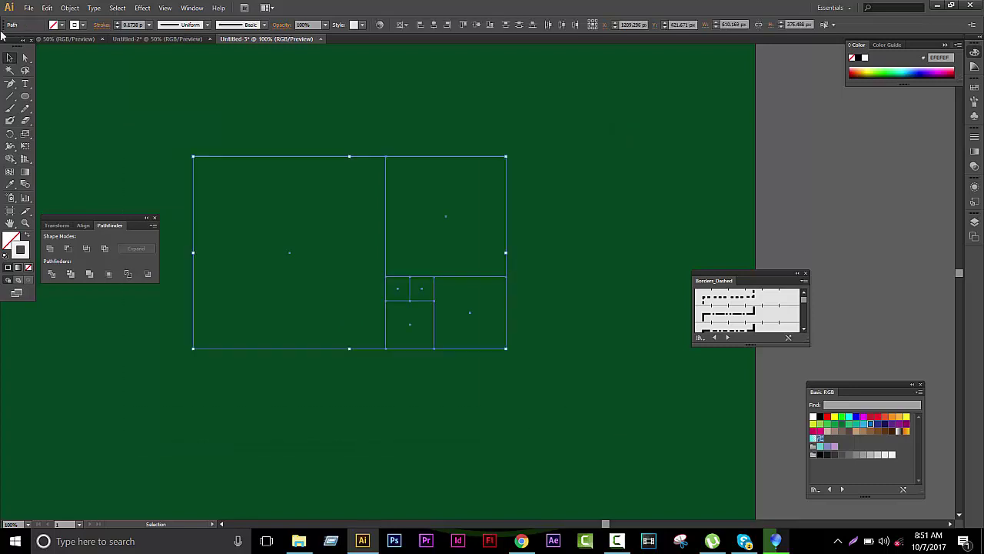
{"action": "left_click", "coordinate": [25, 96]}
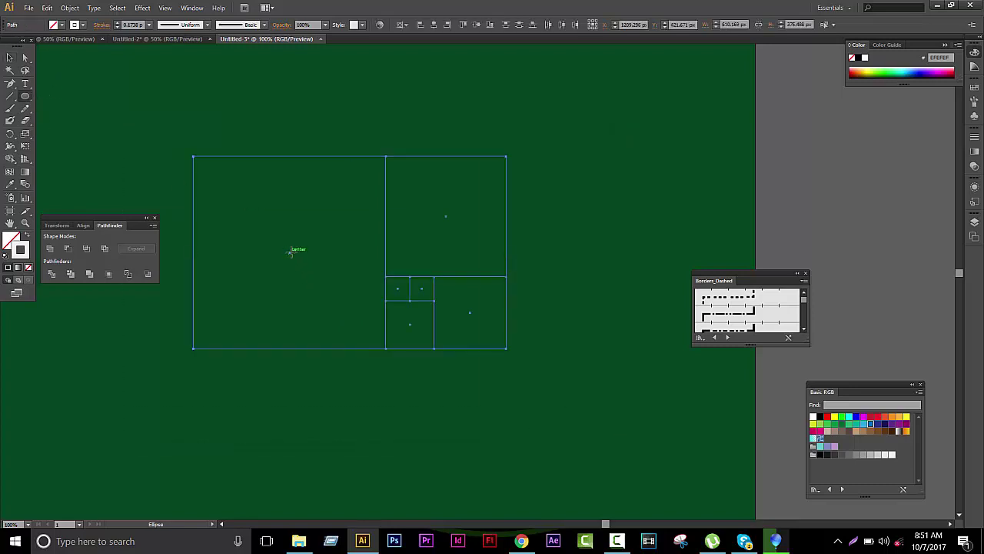
{"action": "left_click_drag", "start_coordinate": [291, 253], "coordinate": [385, 349]}
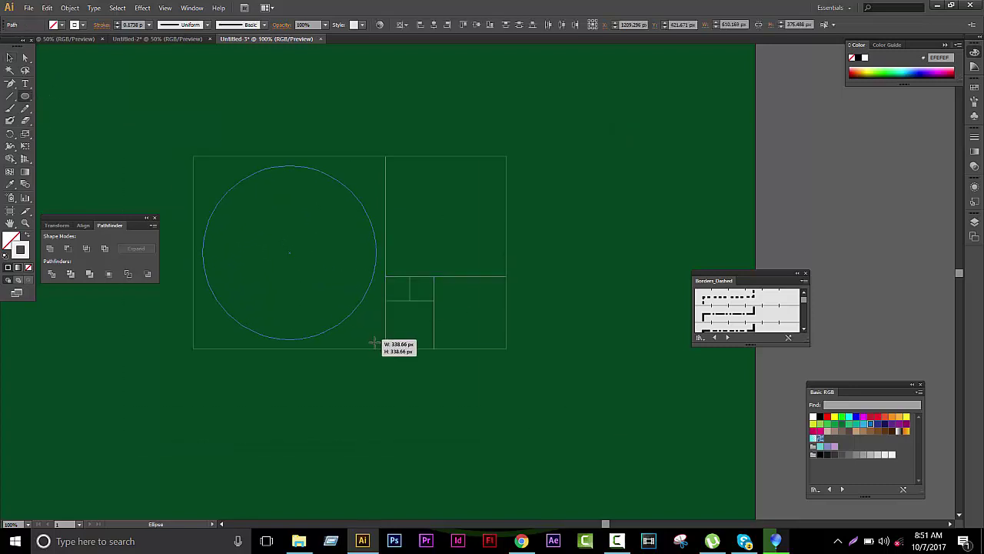
Start a circle from the top-right square's centre and zoom in on that square.
{"action": "left_click", "coordinate": [9, 59]}
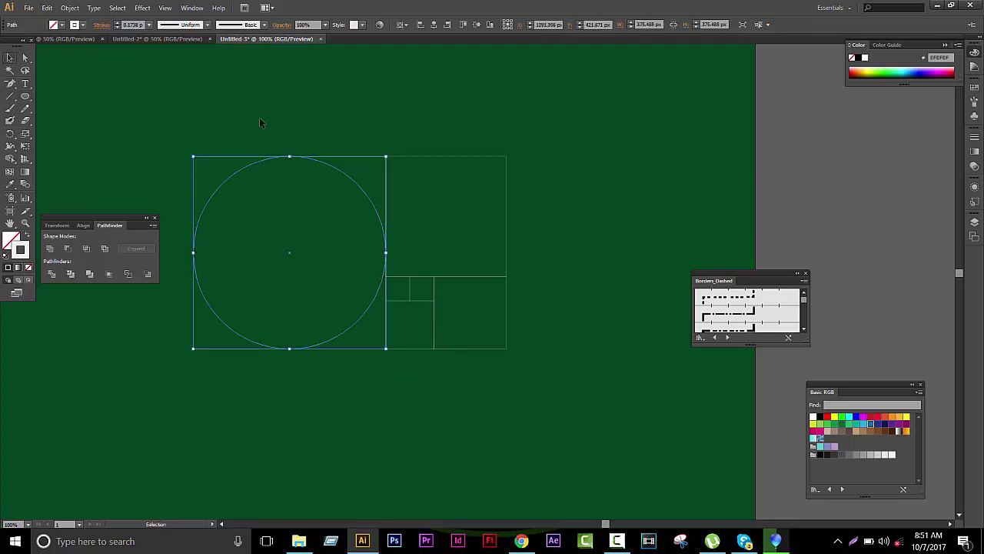
{"action": "left_click_drag", "start_coordinate": [593, 215], "coordinate": [454, 159]}
{"action": "left_click", "coordinate": [23, 99]}
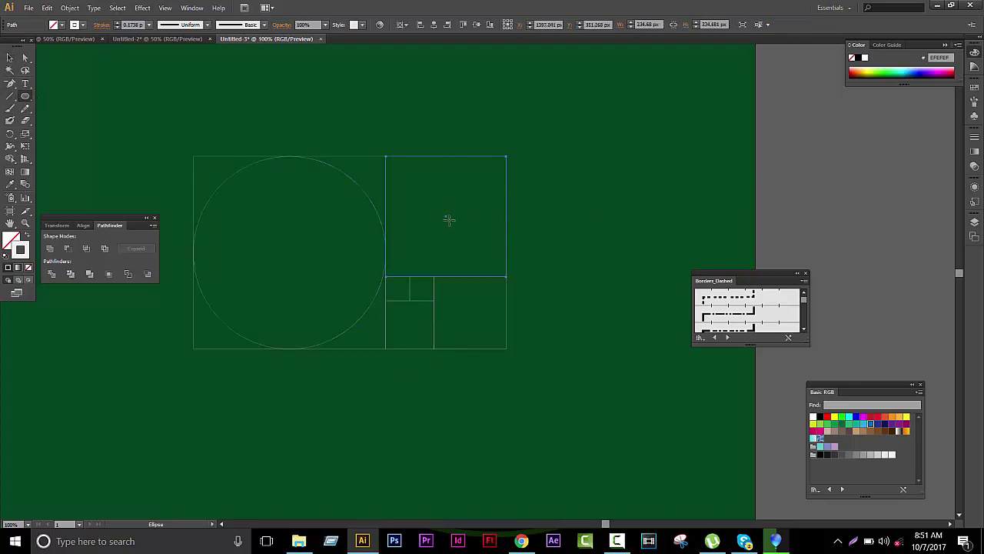
{"action": "left_click_drag", "start_coordinate": [446, 214], "coordinate": [498, 273]}
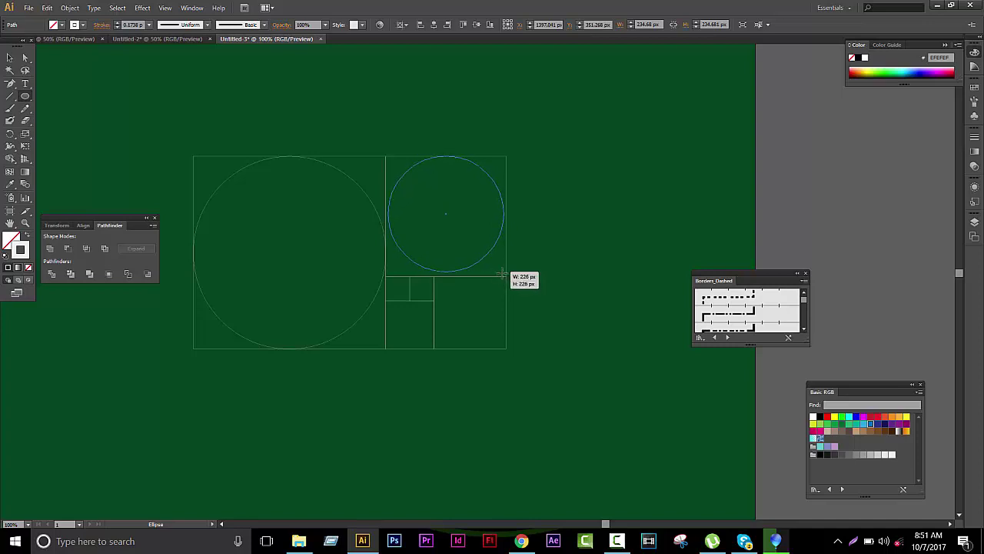
{"action": "left_click_drag", "start_coordinate": [499, 273], "coordinate": [506, 275]}
{"action": "key", "text": "a"}
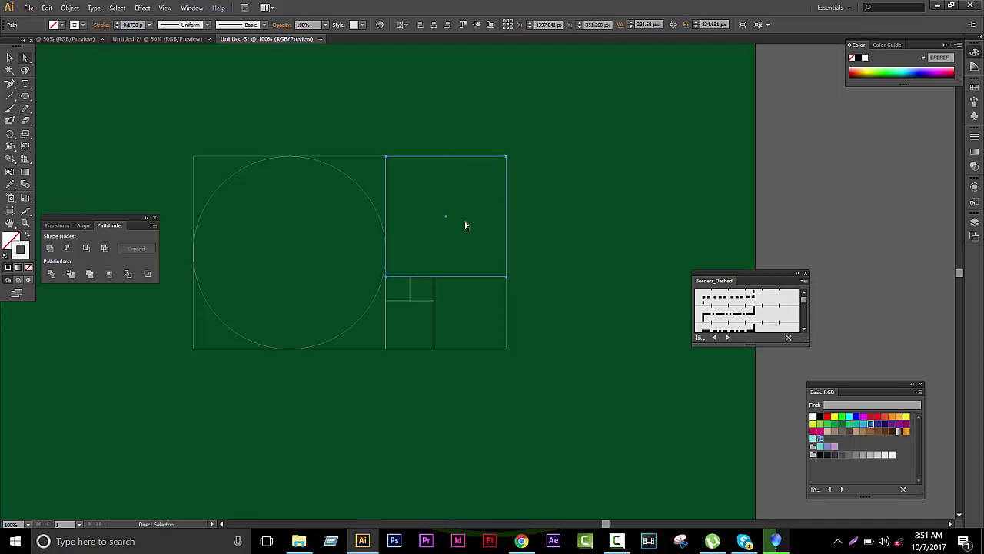
{"action": "scroll", "coordinate": [470, 221], "scroll_direction": "up", "scroll_amount": 2}
{"action": "left_click", "coordinate": [25, 97]}
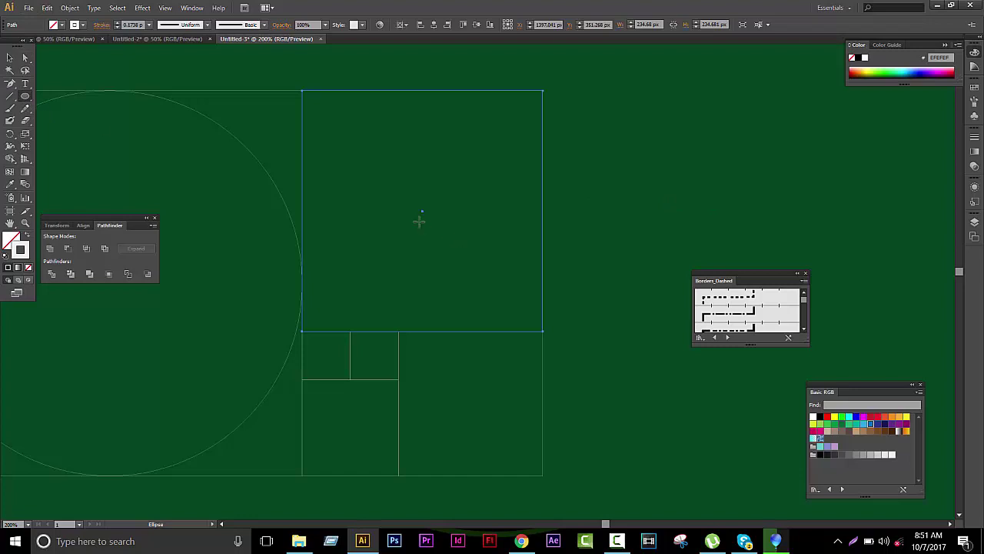
Inscribe circles in the top-right and lower-right squares.
{"action": "left_click_drag", "start_coordinate": [422, 212], "coordinate": [544, 327]}
{"action": "scroll", "coordinate": [402, 200], "scroll_direction": "down", "scroll_amount": 3}
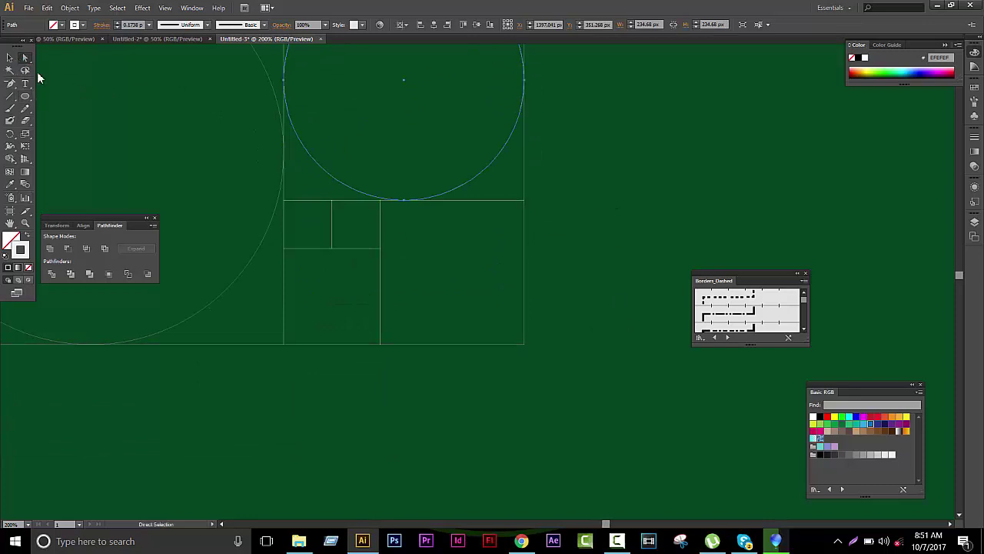
{"action": "left_click", "coordinate": [9, 57]}
{"action": "left_click", "coordinate": [439, 292]}
{"action": "left_click", "coordinate": [24, 97]}
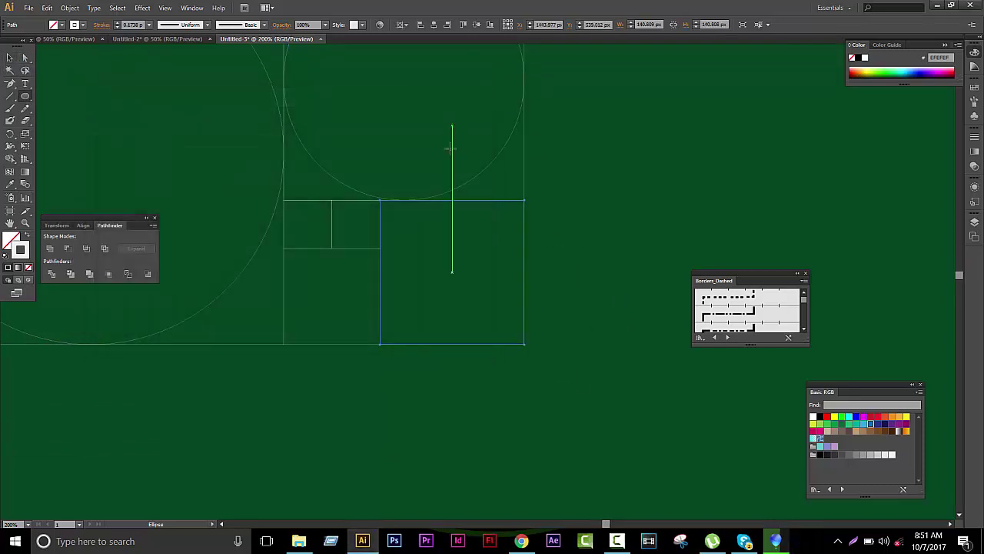
{"action": "left_click_drag", "start_coordinate": [454, 273], "coordinate": [521, 344]}
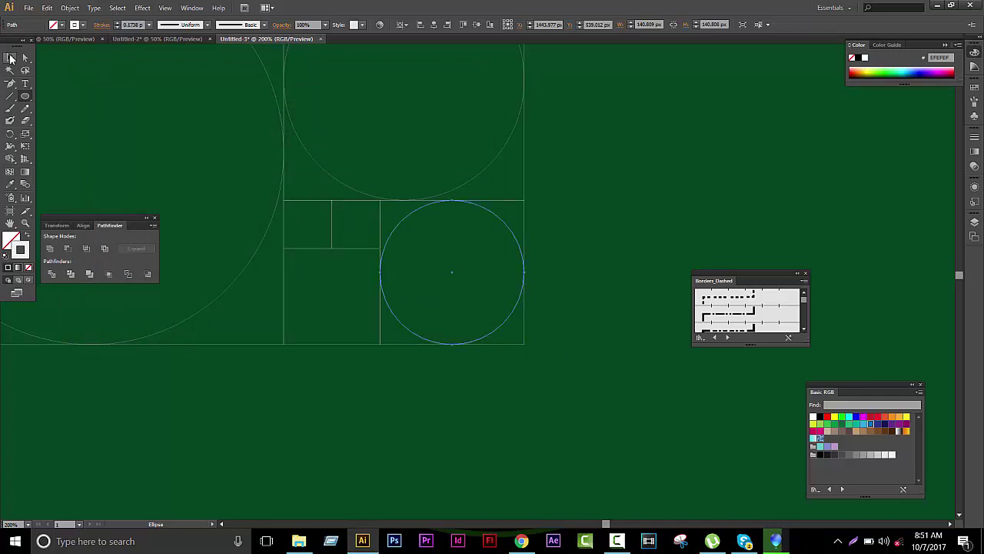
Inscribe a circle in the lower-left square.
{"action": "left_click", "coordinate": [10, 58]}
{"action": "left_click", "coordinate": [323, 300]}
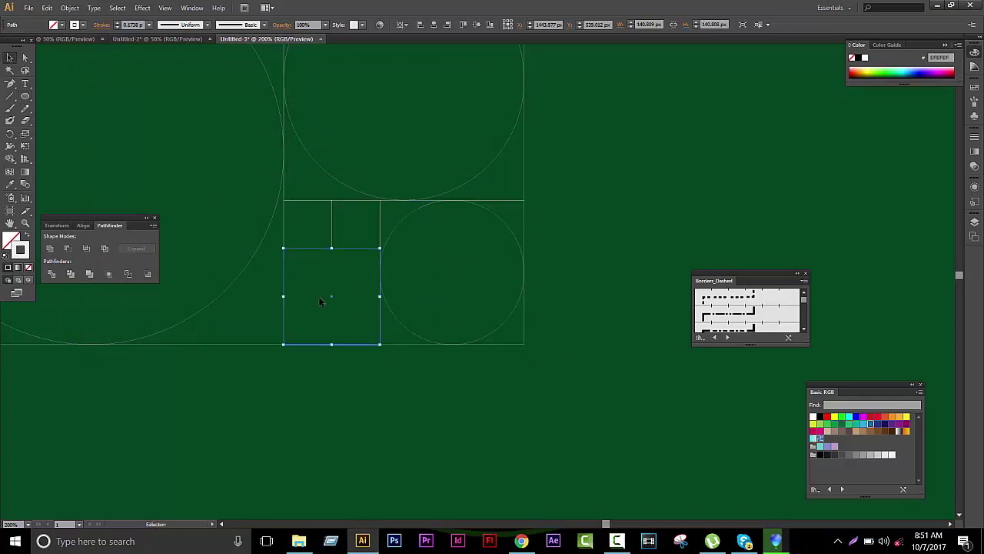
{"action": "left_click", "coordinate": [25, 96]}
{"action": "mouse_move", "coordinate": [332, 297]}
{"action": "left_mouse_down"}
{"action": "mouse_move", "coordinate": [366, 334]}
{"action": "mouse_move", "coordinate": [402, 345]}
{"action": "mouse_move", "coordinate": [380, 343]}
{"action": "left_mouse_up"}
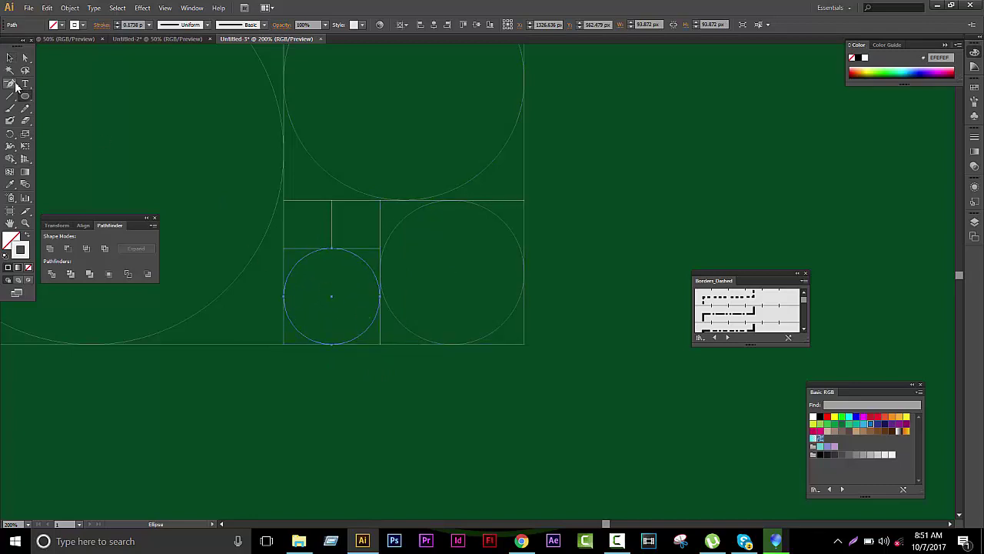
{"action": "left_click", "coordinate": [10, 58]}
{"action": "scroll", "coordinate": [279, 239], "scroll_direction": "up", "scroll_amount": 2}
{"action": "left_click", "coordinate": [332, 185]}
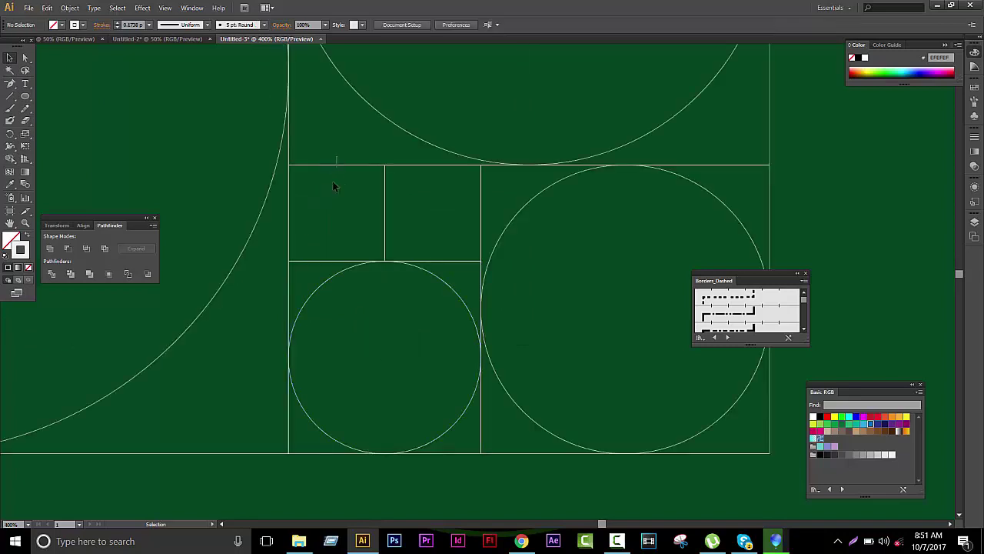
Draw a circle in the small top-left square, undoing and redrawing the misplaced one.
{"action": "left_click", "coordinate": [25, 98]}
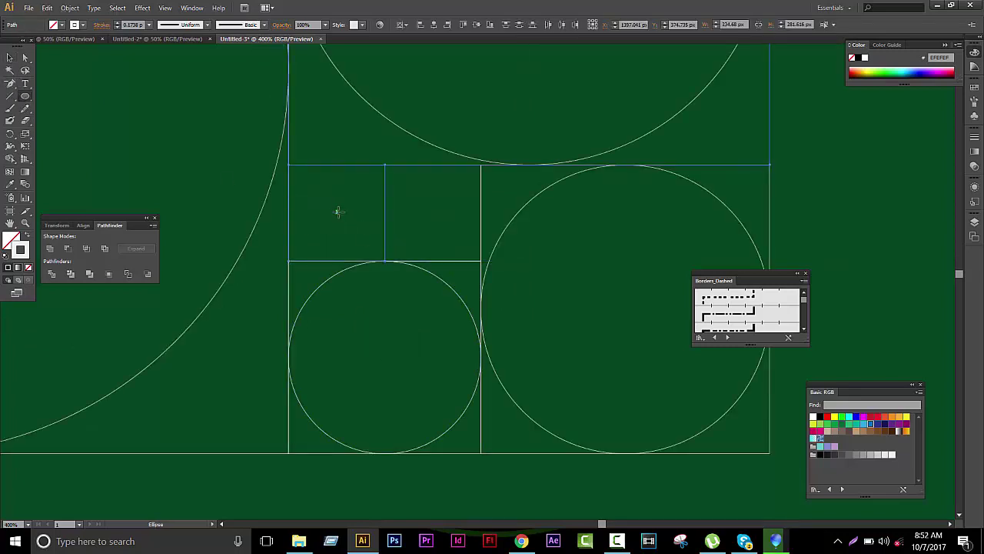
{"action": "left_click_drag", "start_coordinate": [338, 211], "coordinate": [381, 252]}
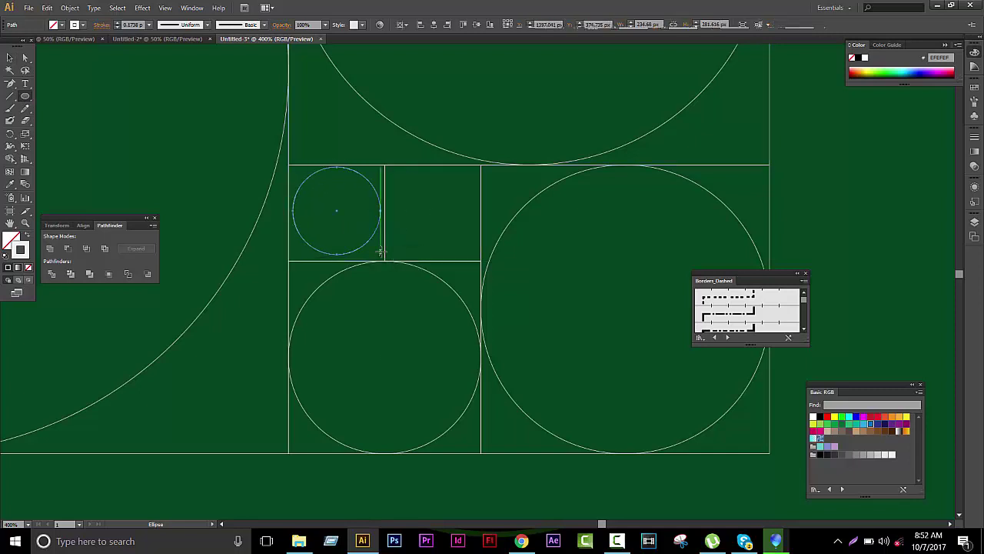
{"action": "key", "text": "ctrl+z"}
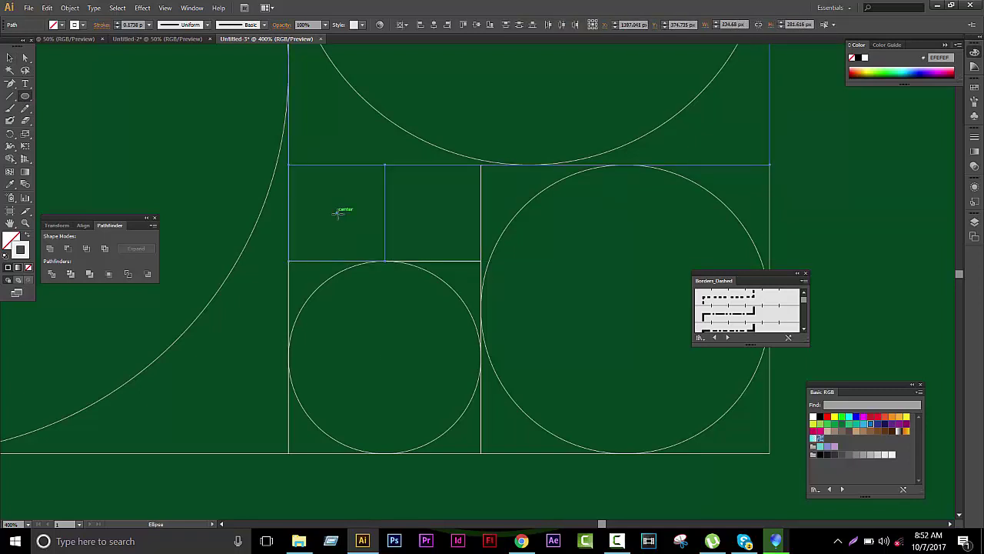
{"action": "left_click_drag", "start_coordinate": [338, 213], "coordinate": [379, 261]}
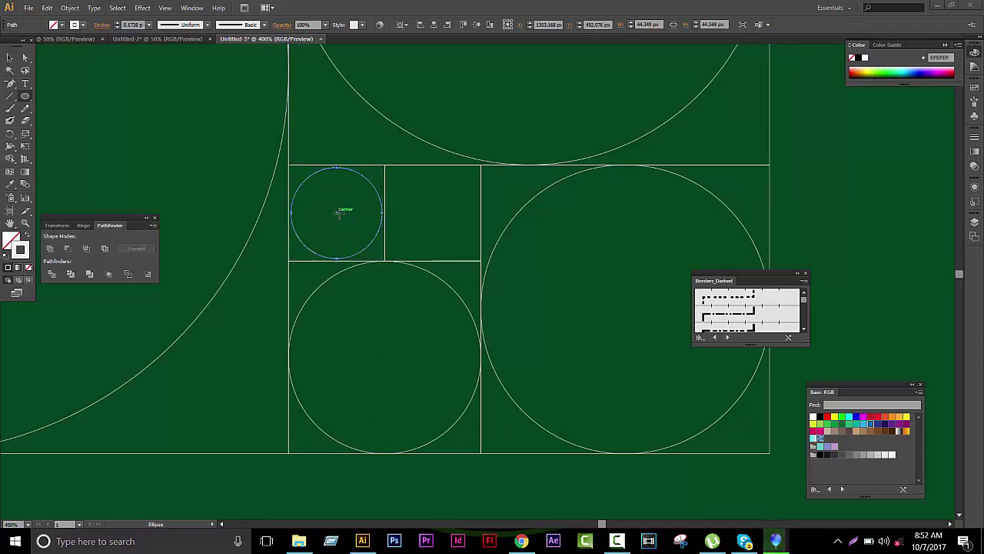
{"action": "key", "text": "ctrl"}
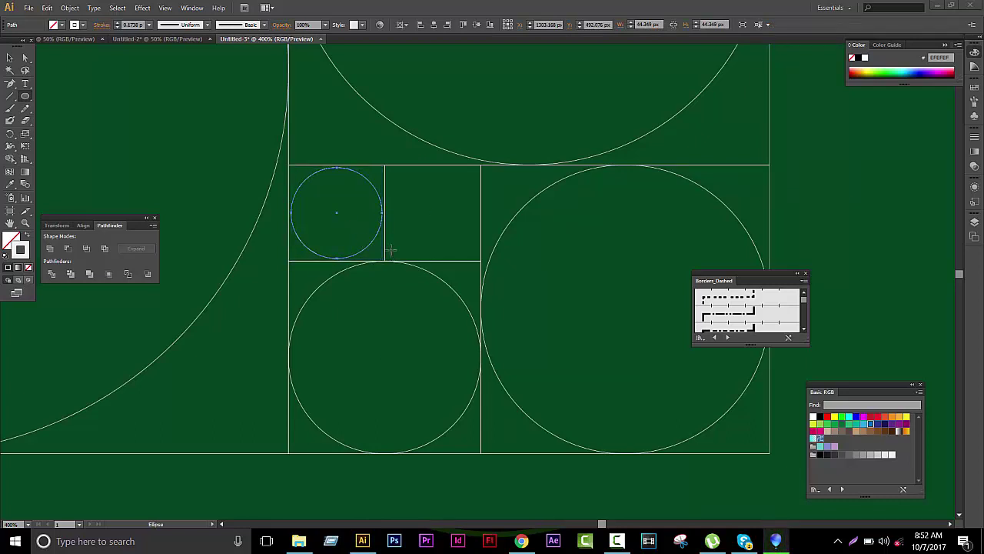
{"action": "key", "text": "ctrl"}
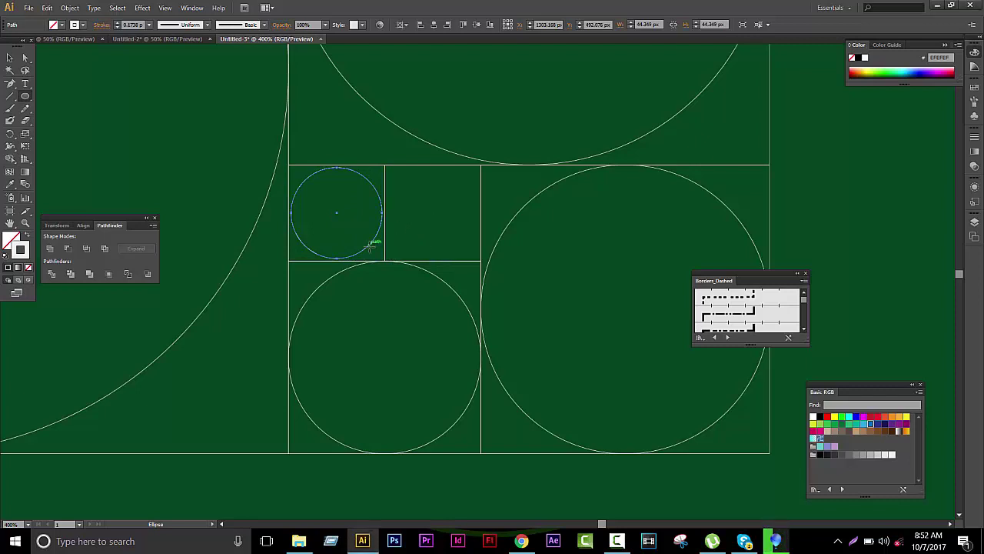
Delete the ill-fitting small circle.
{"action": "left_click", "coordinate": [10, 59]}
{"action": "left_click", "coordinate": [385, 253]}
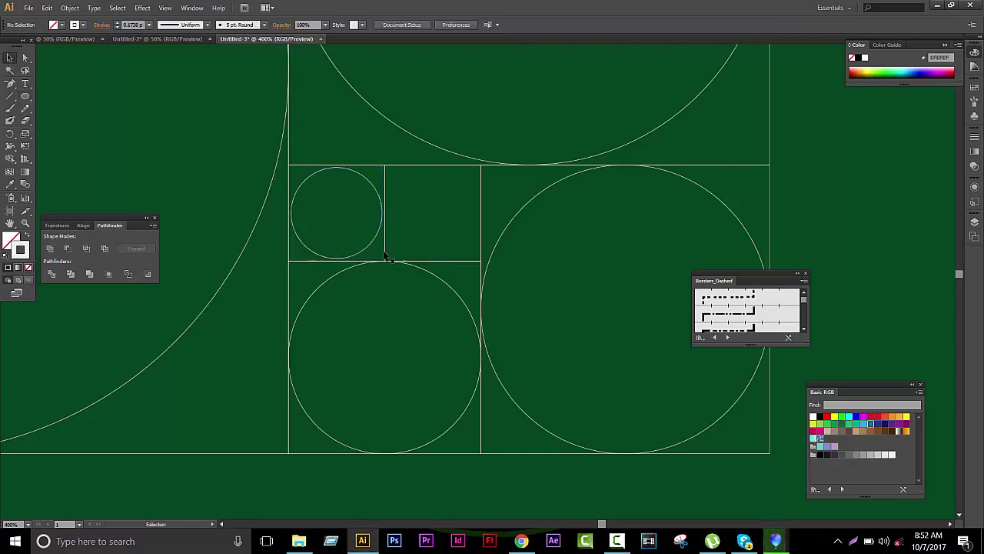
{"action": "left_click", "coordinate": [358, 237]}
{"action": "key", "text": "Delete"}
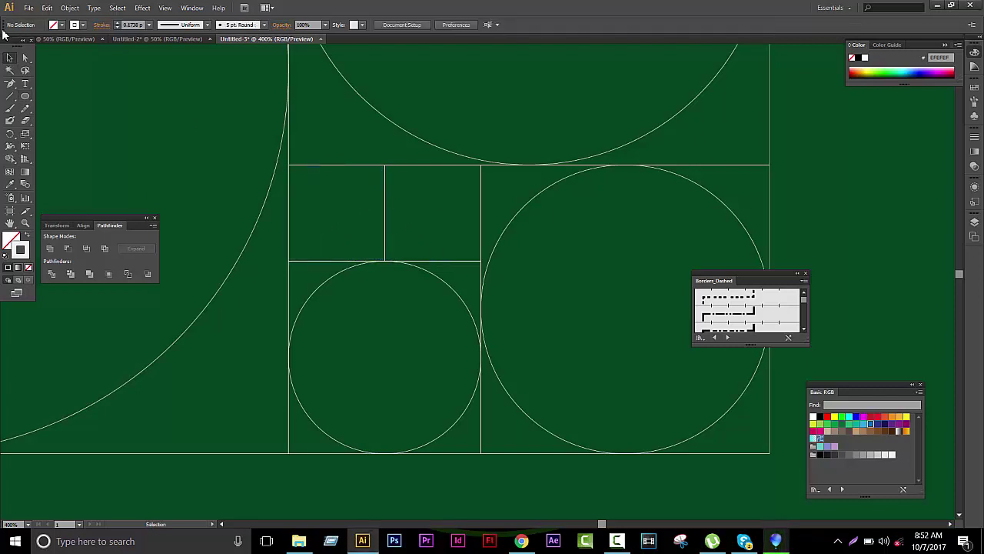
Inscribe a 48.13 px circle in the smallest square.
{"action": "left_click", "coordinate": [415, 260]}
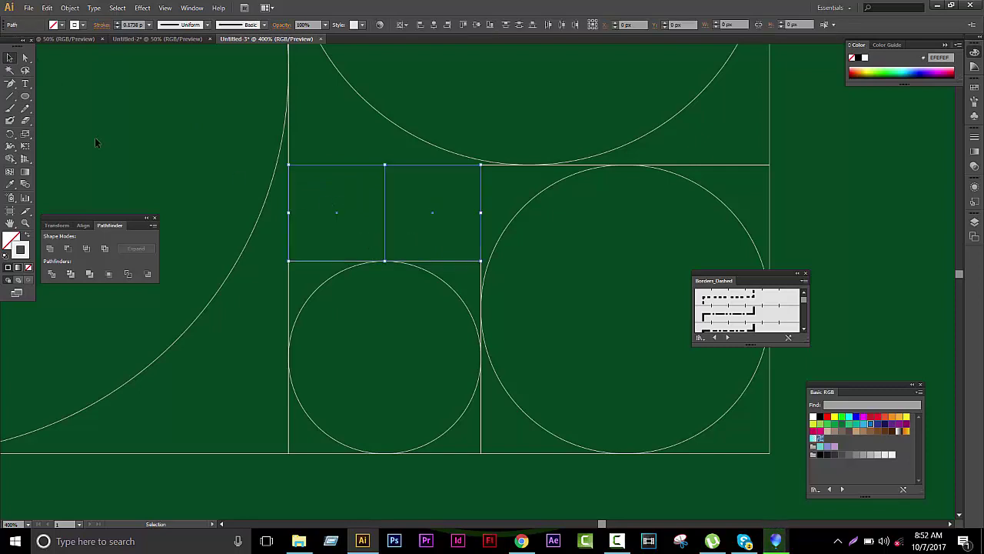
{"action": "left_click", "coordinate": [24, 98]}
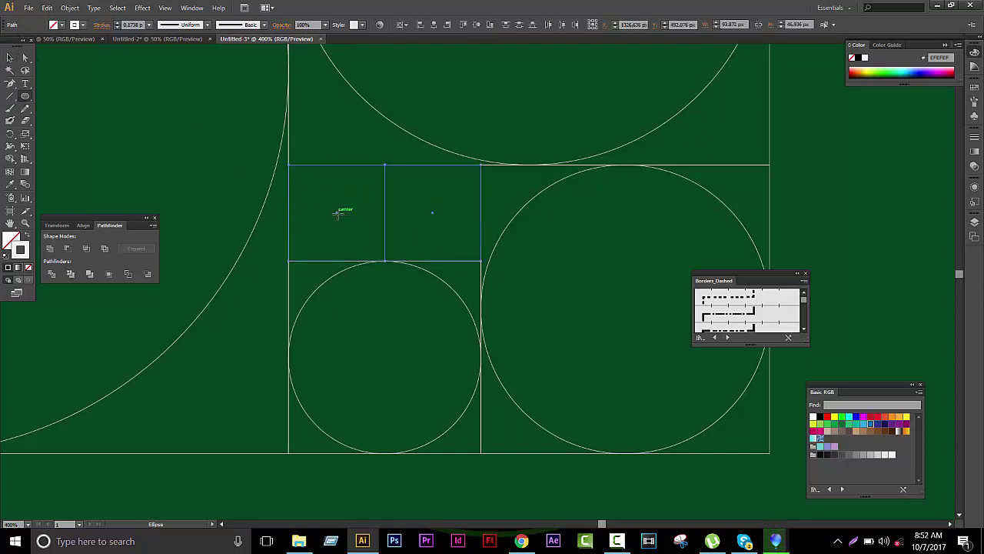
{"action": "left_click_drag", "start_coordinate": [337, 213], "coordinate": [367, 261]}
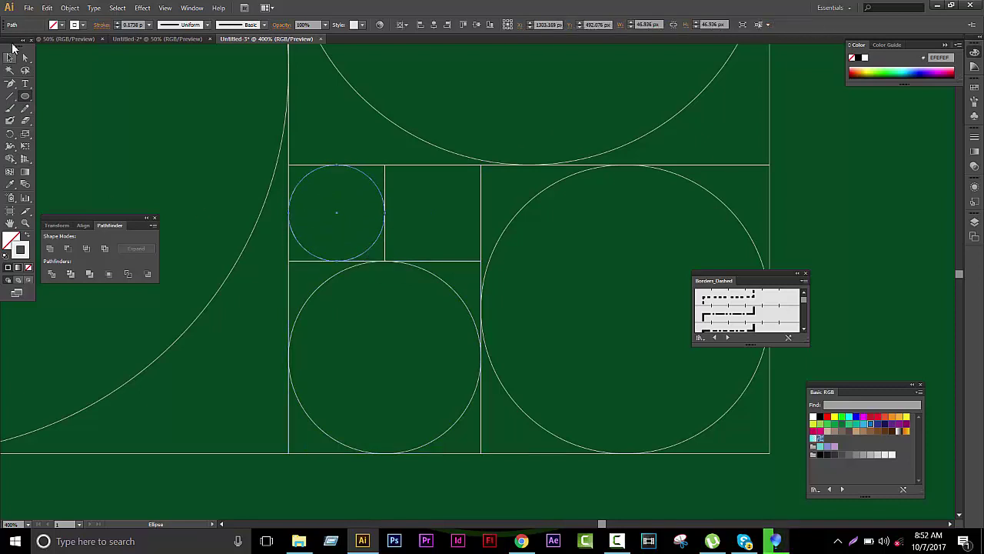
{"action": "left_click", "coordinate": [9, 58]}
{"action": "left_click", "coordinate": [488, 224]}
Zoom out and move the large circle to the artboard's left side.
{"action": "key", "text": "ctrl+minus"}
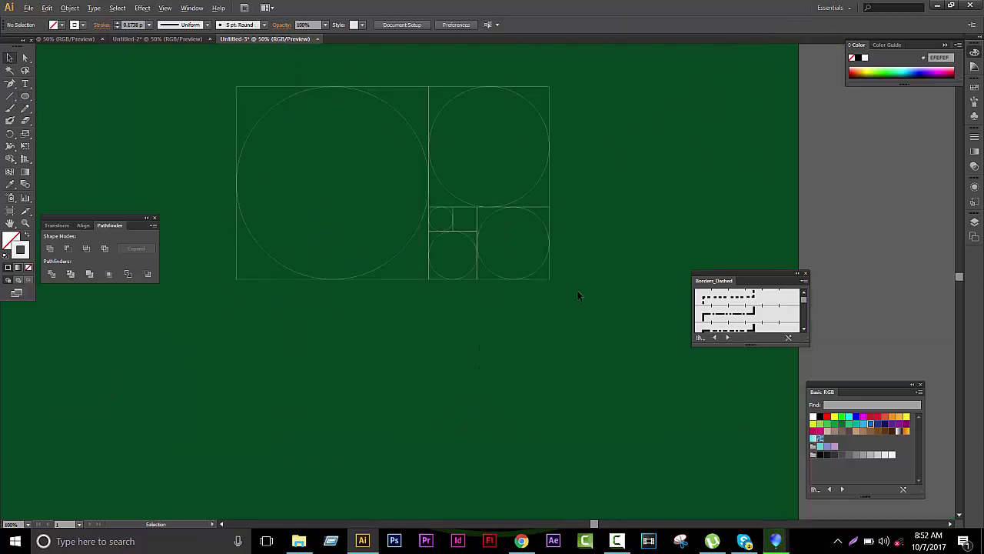
{"action": "key", "text": "ctrl+minus"}
{"action": "mouse_move", "coordinate": [315, 137]}
{"action": "left_mouse_down"}
{"action": "mouse_move", "coordinate": [500, 223]}
{"action": "mouse_move", "coordinate": [598, 197]}
{"action": "left_mouse_up"}
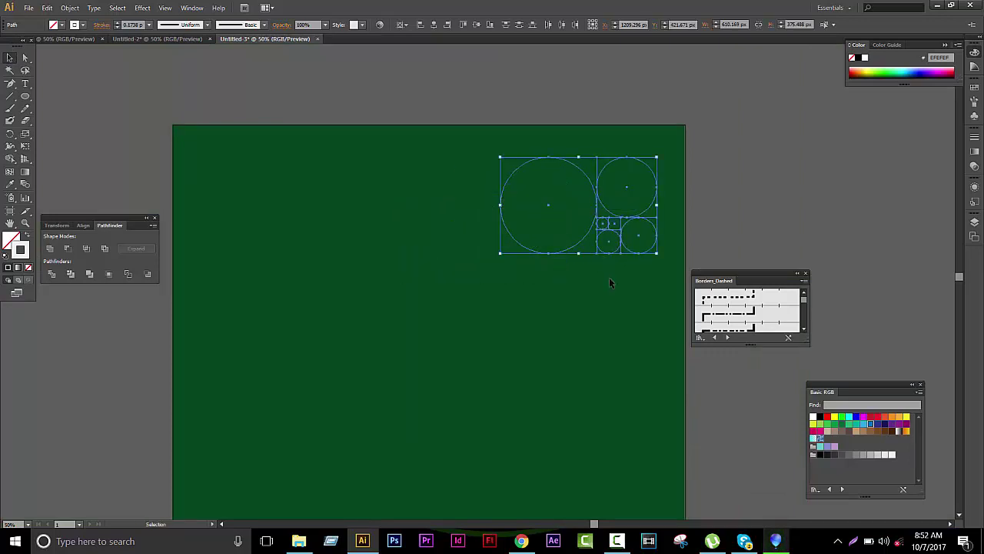
{"action": "left_click", "coordinate": [611, 282]}
{"action": "left_click_drag", "start_coordinate": [555, 240], "coordinate": [289, 239]}
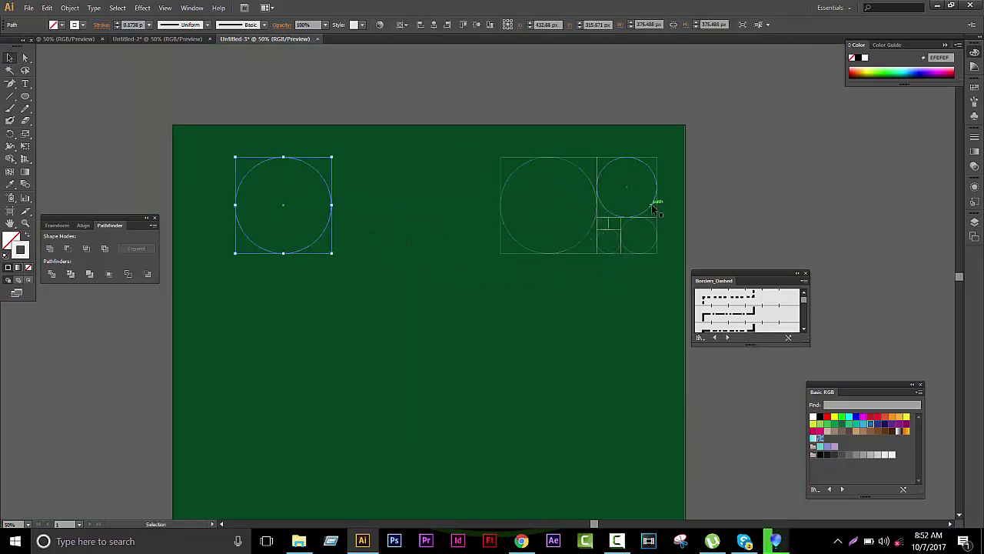
Nest the medium, smaller and tiny circles inside the large one and select the set.
{"action": "left_click_drag", "start_coordinate": [654, 205], "coordinate": [309, 216]}
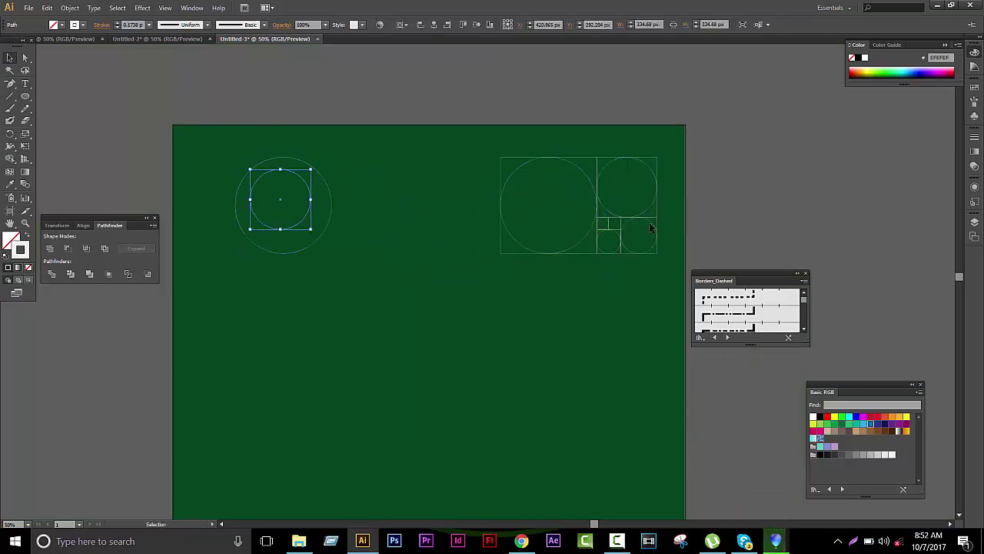
{"action": "left_click_drag", "start_coordinate": [650, 228], "coordinate": [298, 192]}
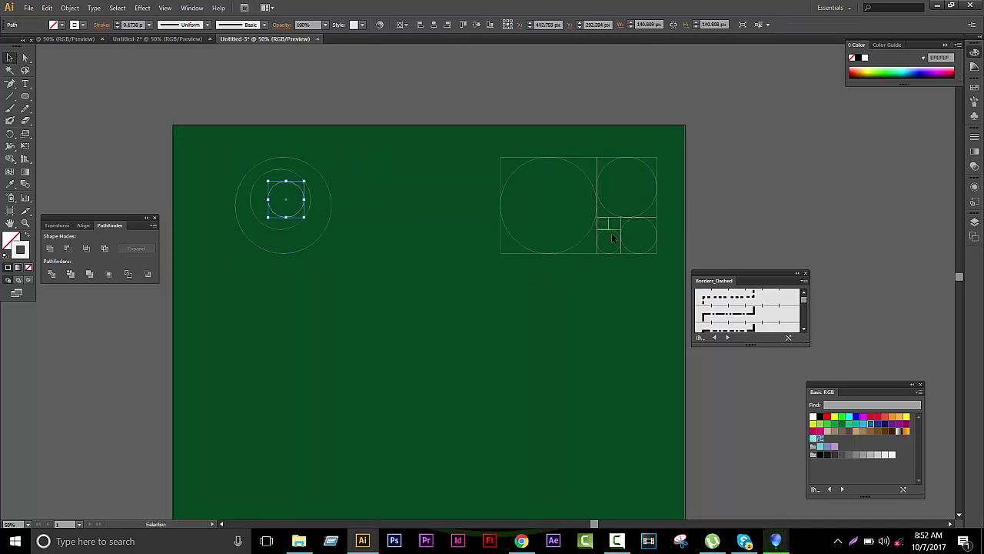
{"action": "left_click_drag", "start_coordinate": [616, 238], "coordinate": [283, 201]}
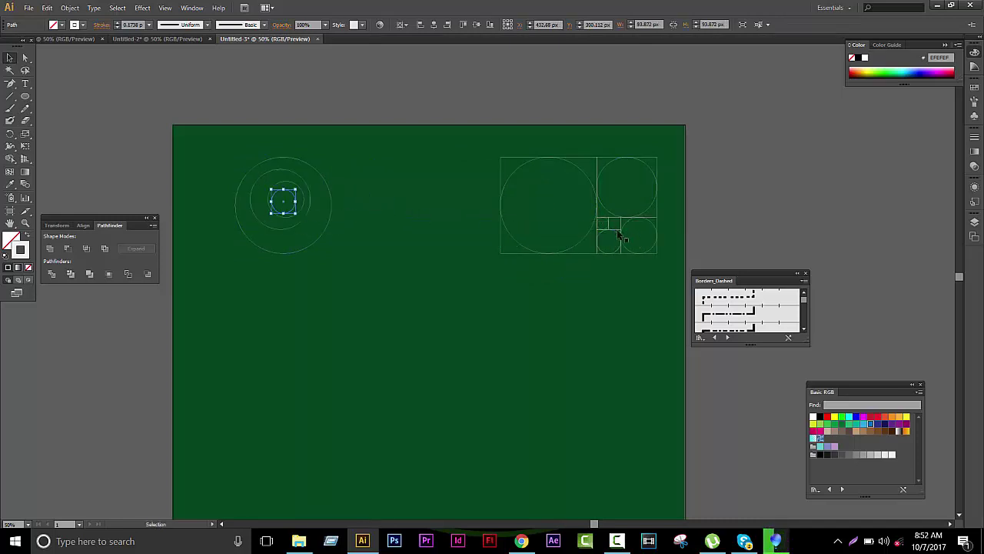
{"action": "left_click_drag", "start_coordinate": [607, 225], "coordinate": [286, 197]}
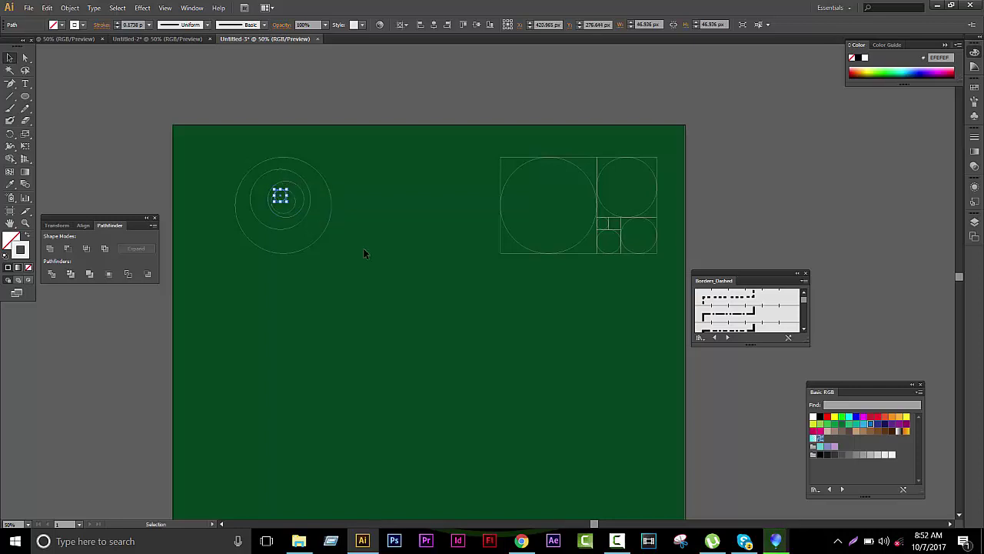
{"action": "left_click", "coordinate": [363, 247]}
{"action": "scroll", "coordinate": [348, 256], "scroll_direction": "up", "scroll_amount": 2}
{"action": "mouse_move", "coordinate": [123, 65]}
{"action": "left_mouse_down"}
{"action": "mouse_move", "coordinate": [241, 116]}
{"action": "mouse_move", "coordinate": [439, 170]}
{"action": "mouse_move", "coordinate": [454, 233]}
{"action": "left_mouse_up"}
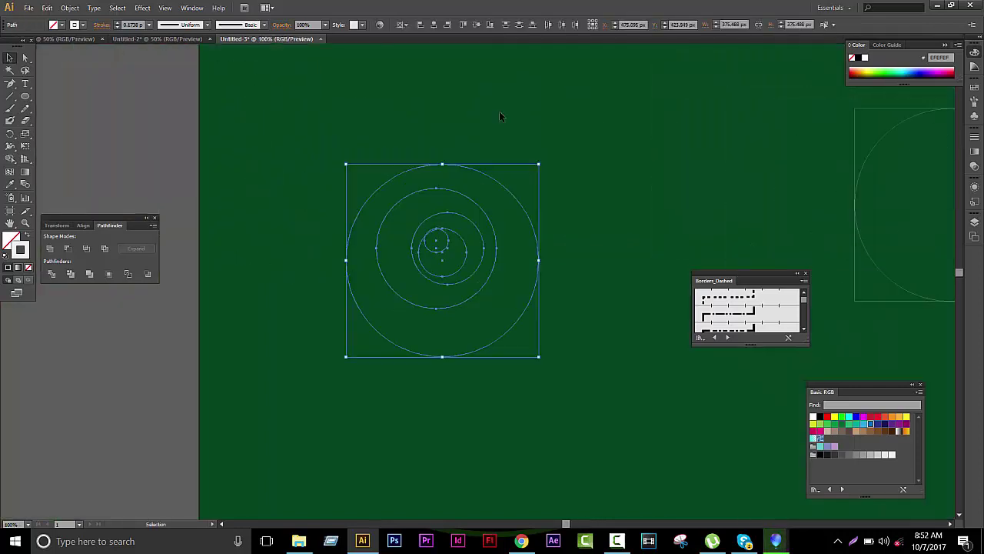
Reposition the circle set, pushing it right then moving it back up-left.
{"action": "left_click", "coordinate": [447, 25]}
{"action": "scroll", "coordinate": [620, 329], "scroll_direction": "up", "scroll_amount": 5}
{"action": "scroll", "coordinate": [571, 270], "scroll_direction": "down", "scroll_amount": 5}
{"action": "scroll", "coordinate": [571, 270], "scroll_direction": "right", "scroll_amount": 4}
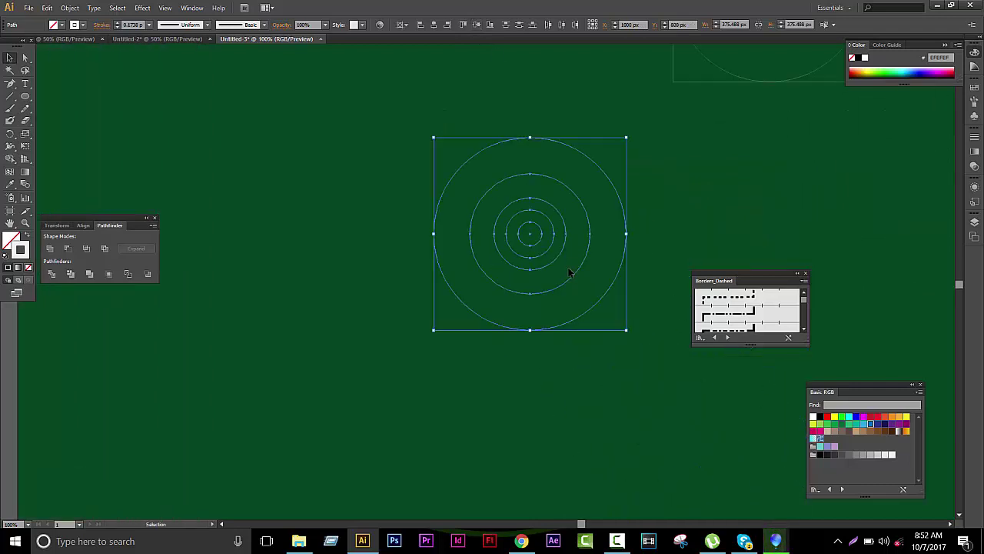
{"action": "scroll", "coordinate": [561, 257], "scroll_direction": "down", "scroll_amount": 3}
{"action": "left_click_drag", "start_coordinate": [561, 257], "coordinate": [463, 195]}
{"action": "scroll", "coordinate": [462, 195], "scroll_direction": "up", "scroll_amount": 2}
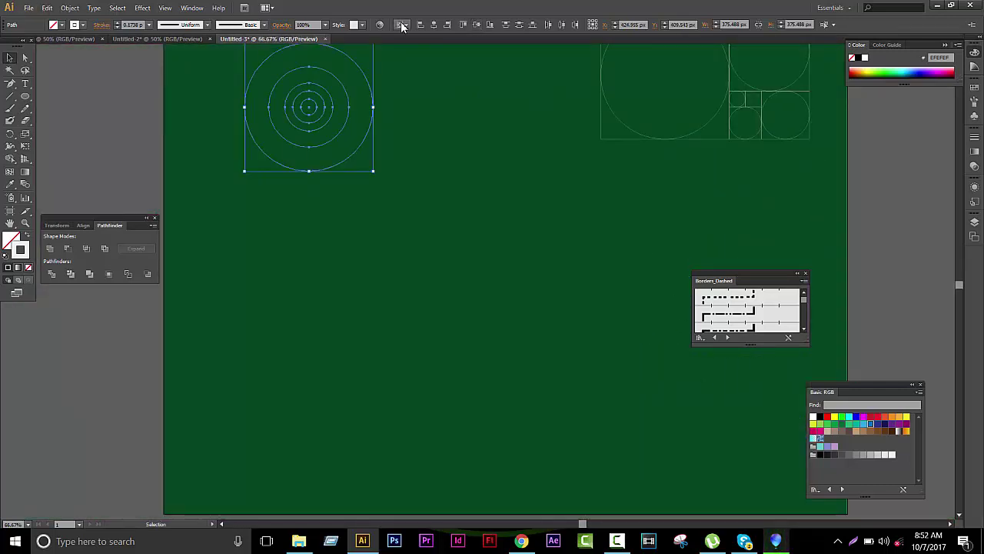
Check the Align To options and select all the concentric circles.
{"action": "left_click", "coordinate": [401, 25]}
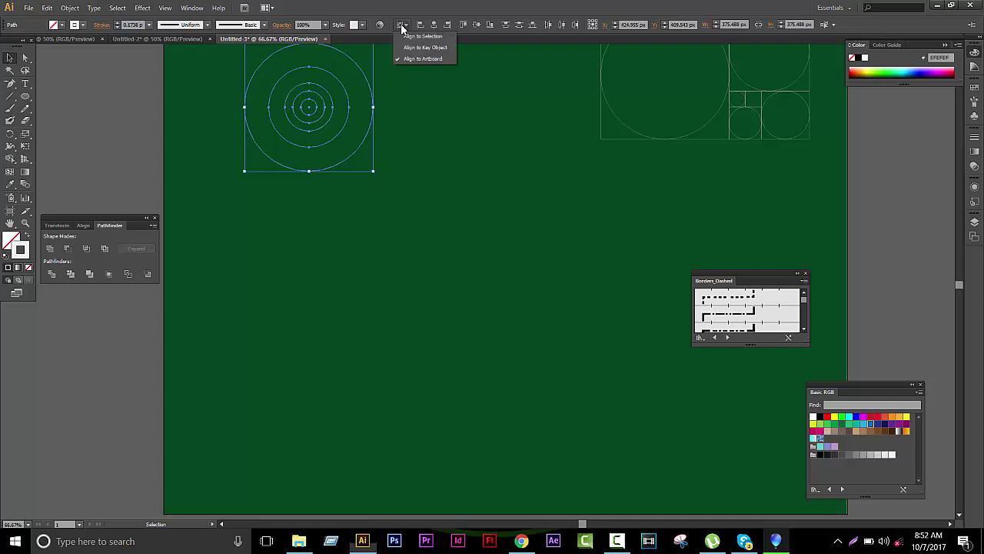
{"action": "left_click", "coordinate": [404, 133]}
{"action": "scroll", "coordinate": [427, 265], "scroll_direction": "up", "scroll_amount": 2}
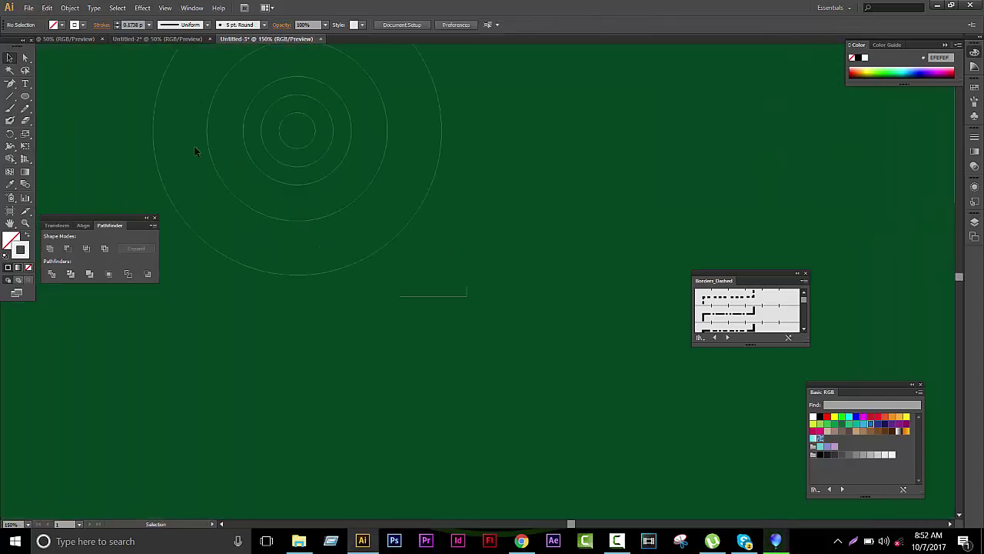
{"action": "left_click_drag", "start_coordinate": [195, 151], "coordinate": [401, 140]}
{"action": "left_click_drag", "start_coordinate": [480, 121], "coordinate": [535, 311]}
Align the circles' tops and move the stack to the artboard's middle-left.
{"action": "left_click", "coordinate": [465, 25]}
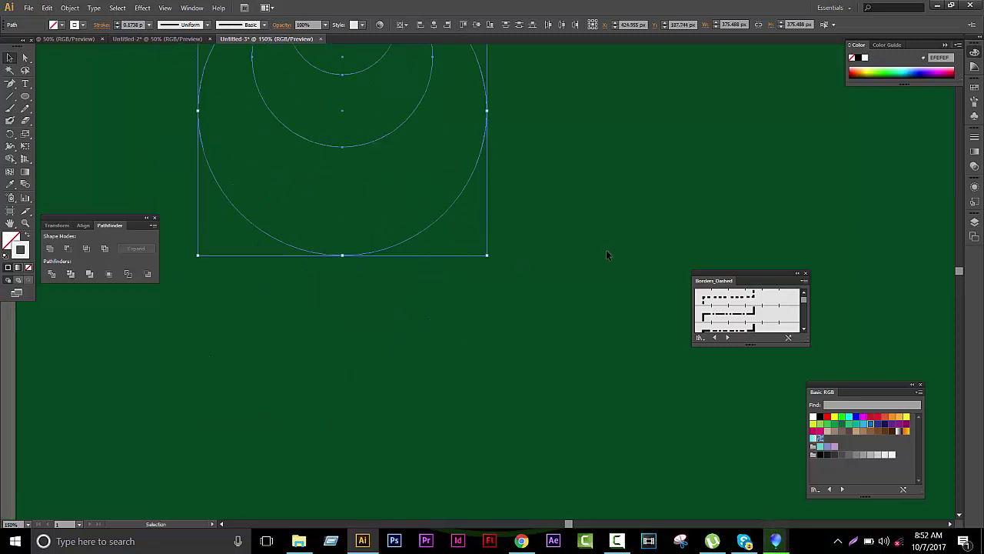
{"action": "scroll", "coordinate": [372, 172], "scroll_direction": "down", "scroll_amount": 3}
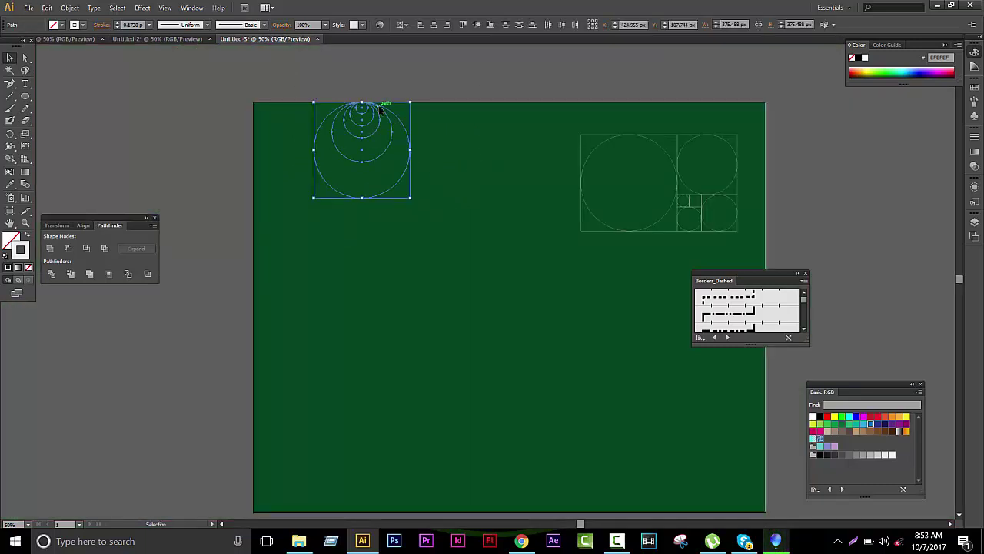
{"action": "left_click_drag", "start_coordinate": [395, 123], "coordinate": [451, 314]}
{"action": "left_click", "coordinate": [517, 362]}
{"action": "scroll", "coordinate": [507, 356], "scroll_direction": "up", "scroll_amount": 2}
{"action": "left_click_drag", "start_coordinate": [502, 429], "coordinate": [140, 151]}
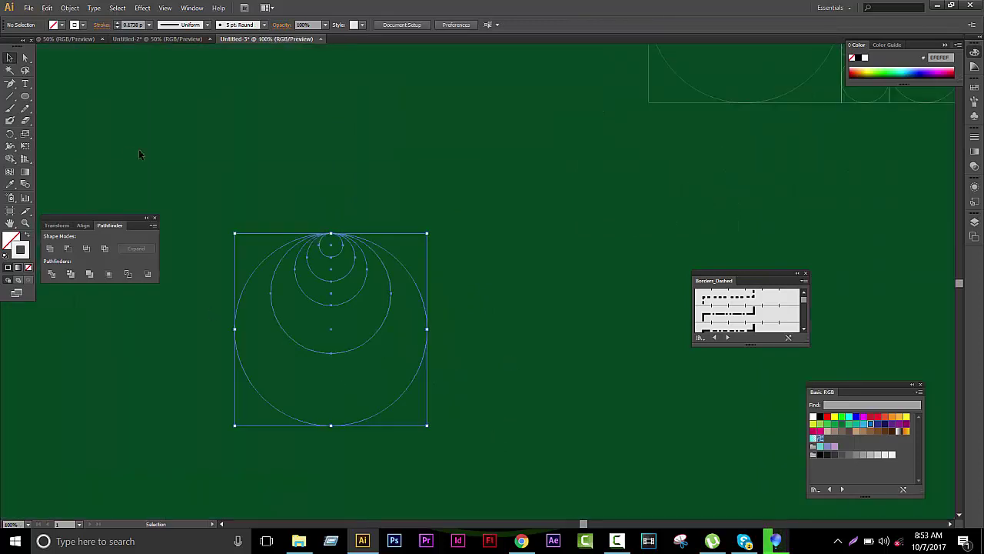
{"action": "key", "text": "a"}
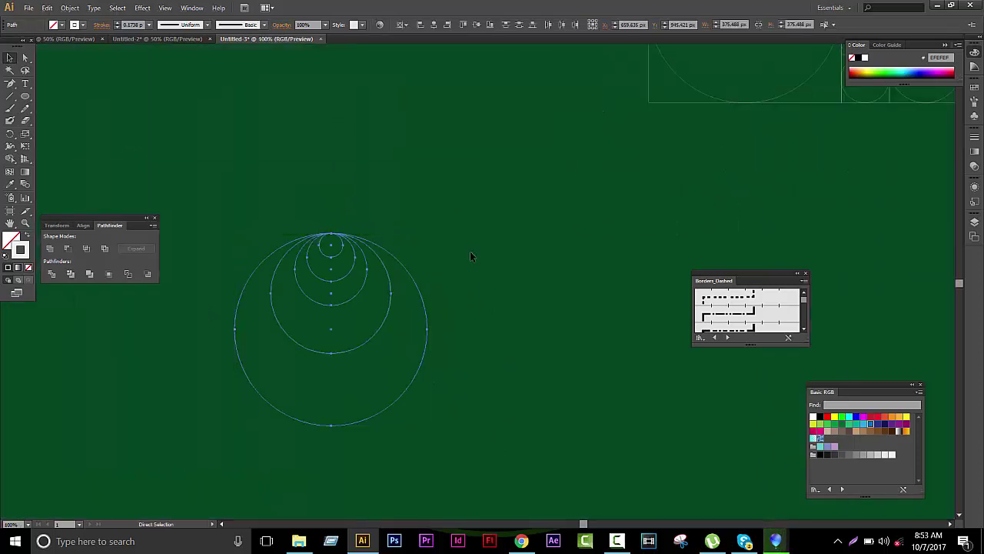
{"action": "key", "text": "v"}
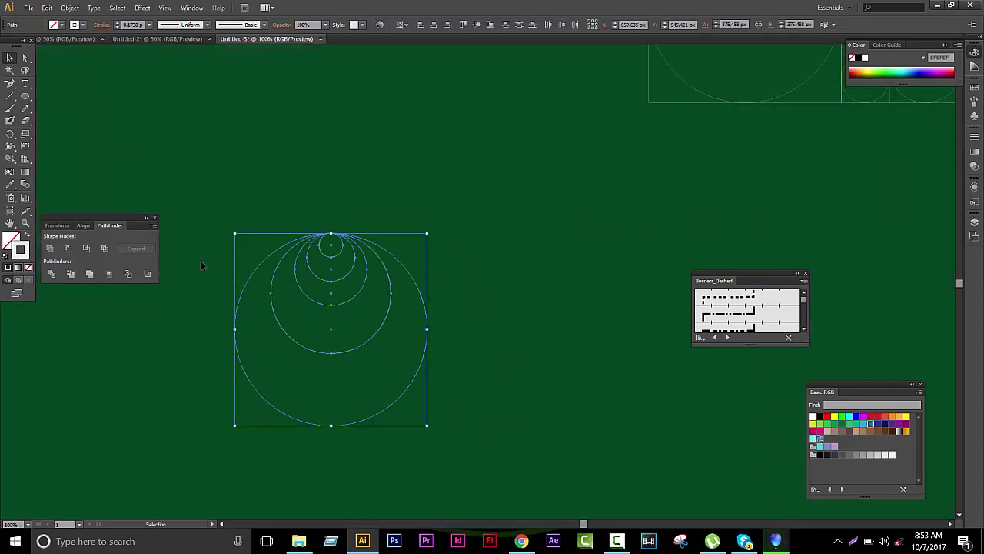
{"action": "left_click", "coordinate": [10, 136]}
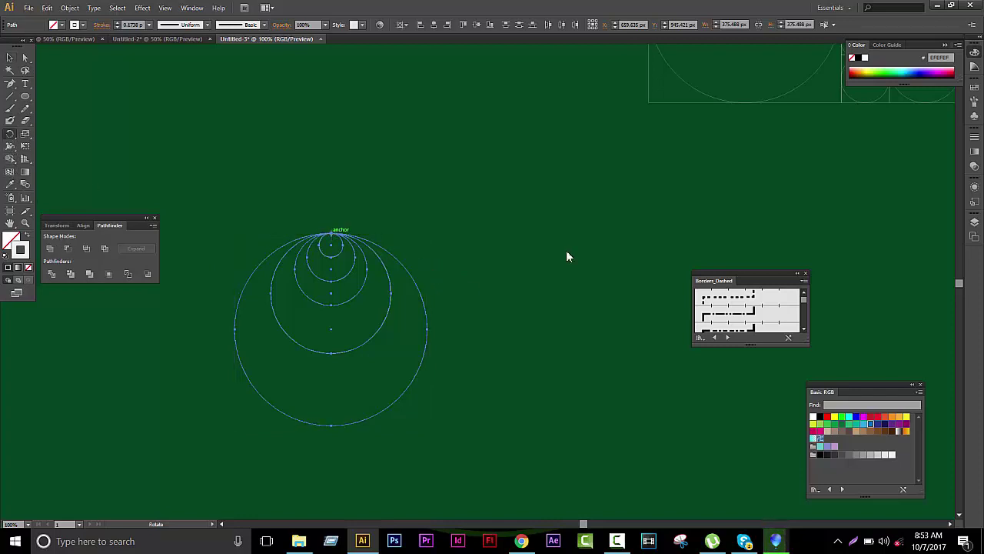
{"action": "key", "text": "Return"}
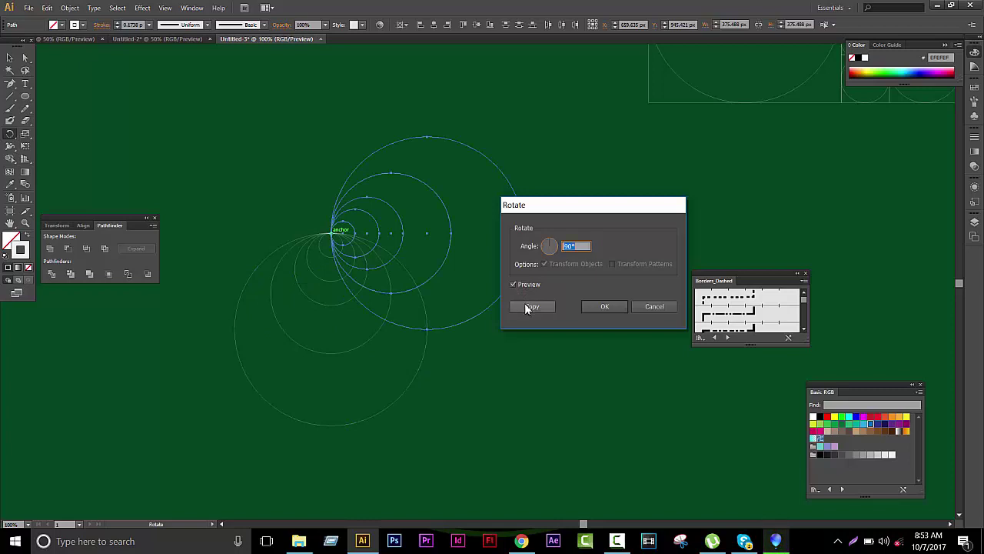
{"action": "left_click", "coordinate": [530, 306]}
{"action": "key", "text": "ctrl+d"}
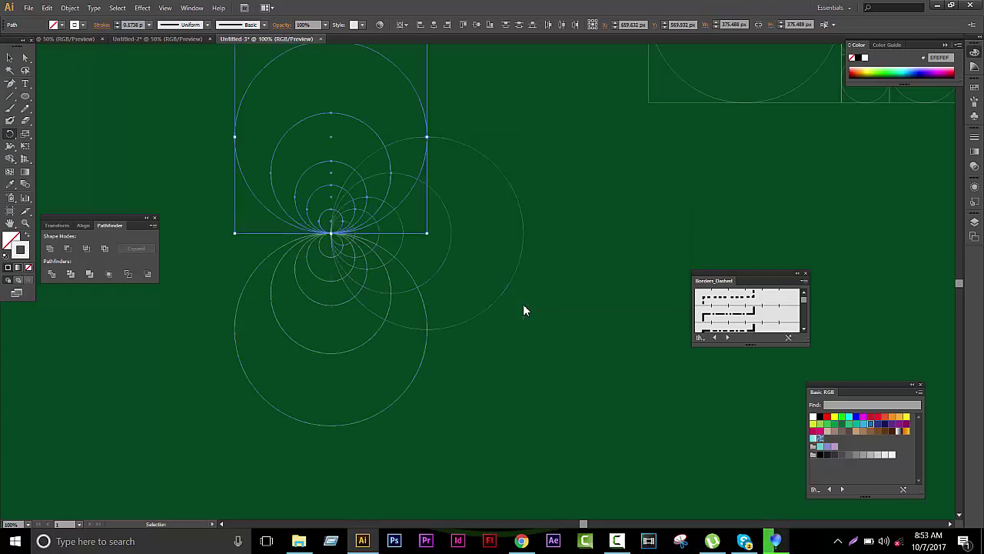
{"action": "key", "text": "ctrl+d"}
{"action": "left_click", "coordinate": [10, 59]}
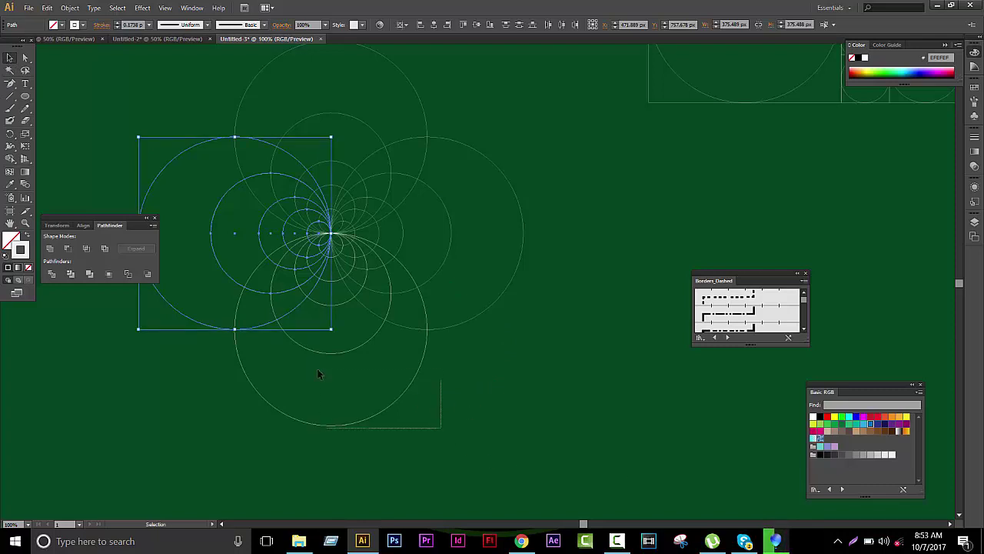
{"action": "left_click_drag", "start_coordinate": [316, 348], "coordinate": [319, 350]}
{"action": "left_click", "coordinate": [536, 353]}
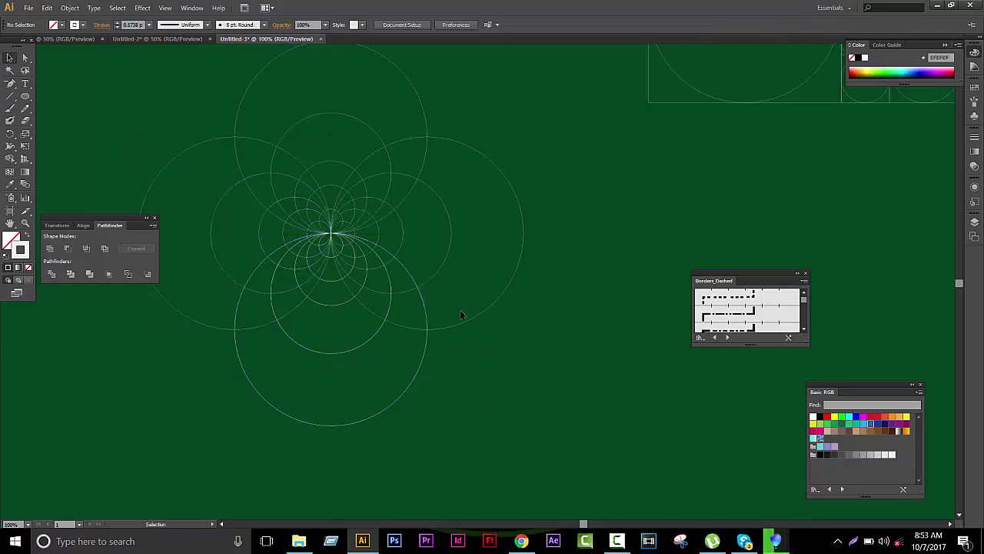
{"action": "left_click", "coordinate": [446, 260]}
{"action": "key", "text": "ctrl+z"}
{"action": "key", "text": "ctrl+z"}
{"action": "key", "text": "ctrl+z"}
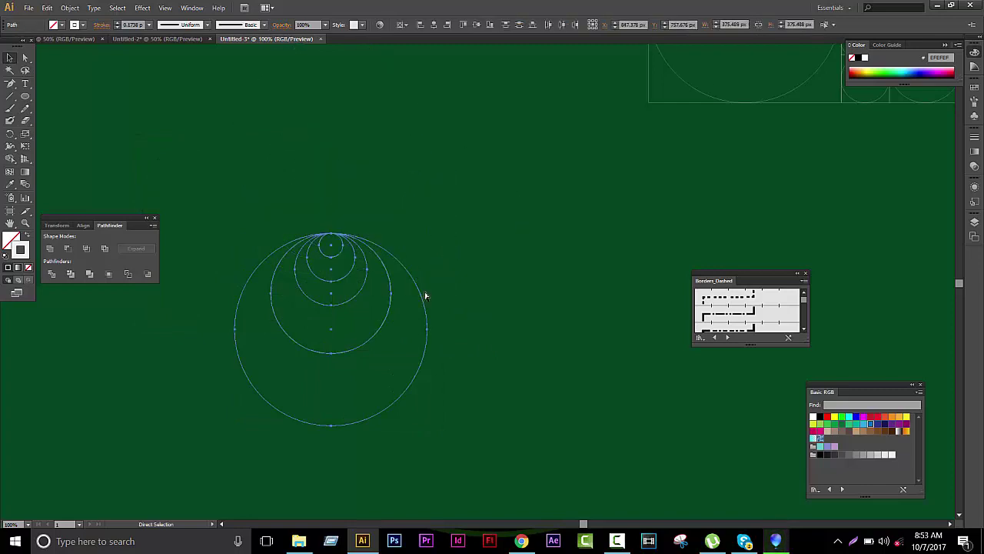
Rotate-copy the circle stack 90° about its top point, repeating with Ctrl+D for four petals.
{"action": "key", "text": "a"}
{"action": "key", "text": "v"}
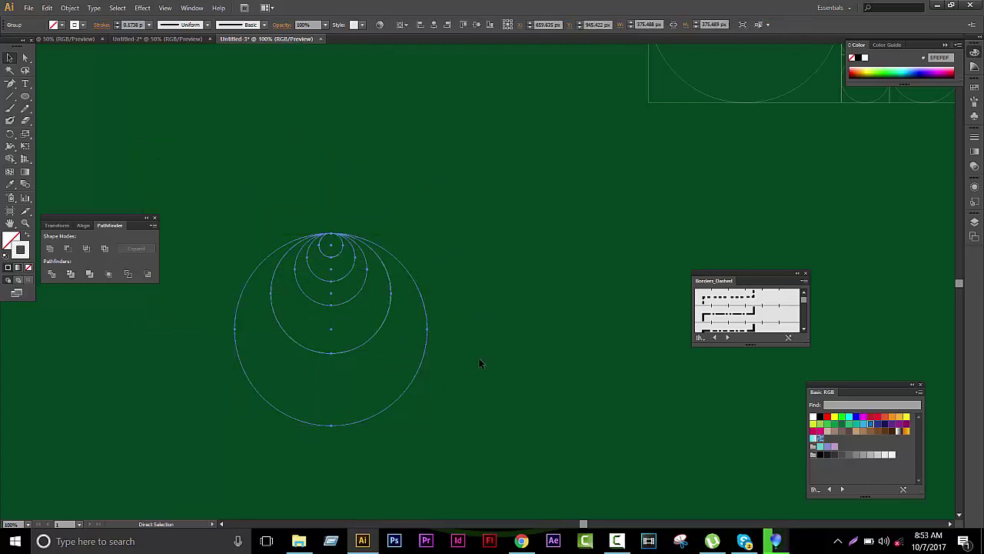
{"action": "left_click", "coordinate": [10, 133]}
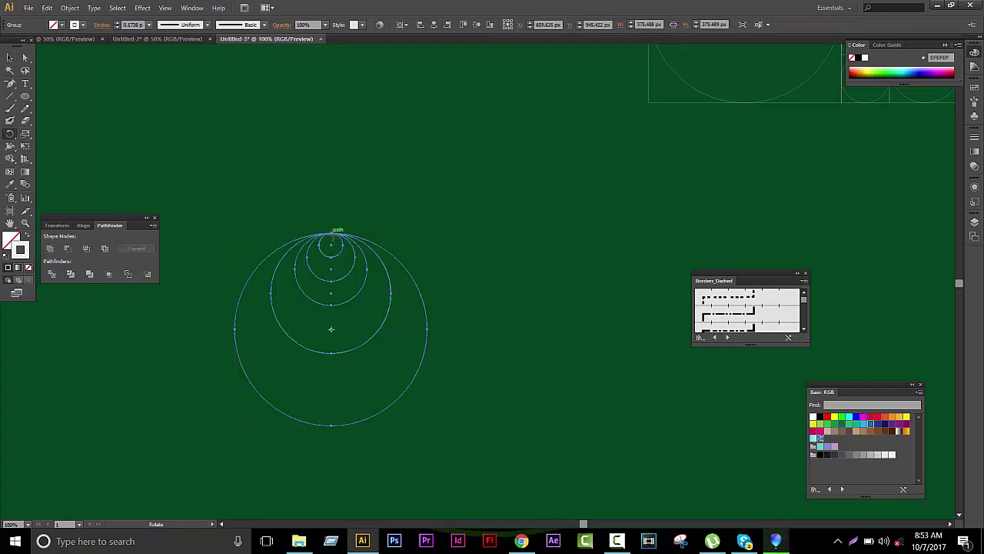
{"action": "left_click", "coordinate": [338, 232], "text": "alt"}
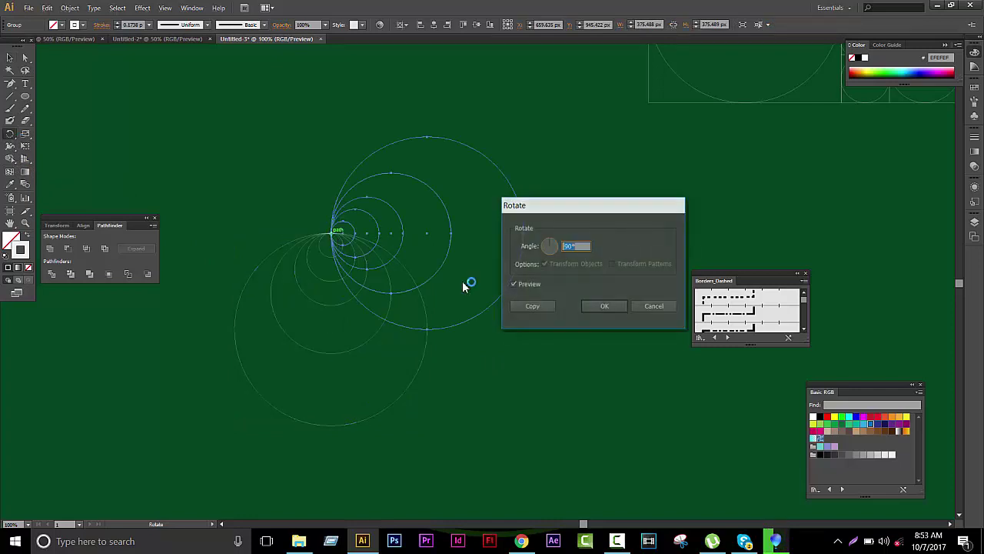
{"action": "left_click", "coordinate": [538, 309]}
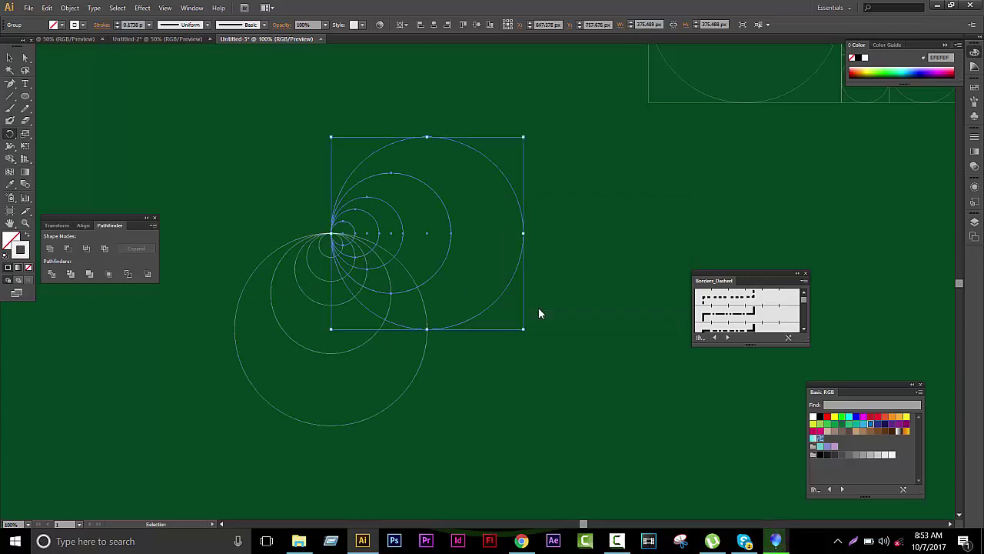
{"action": "key", "text": "ctrl+d"}
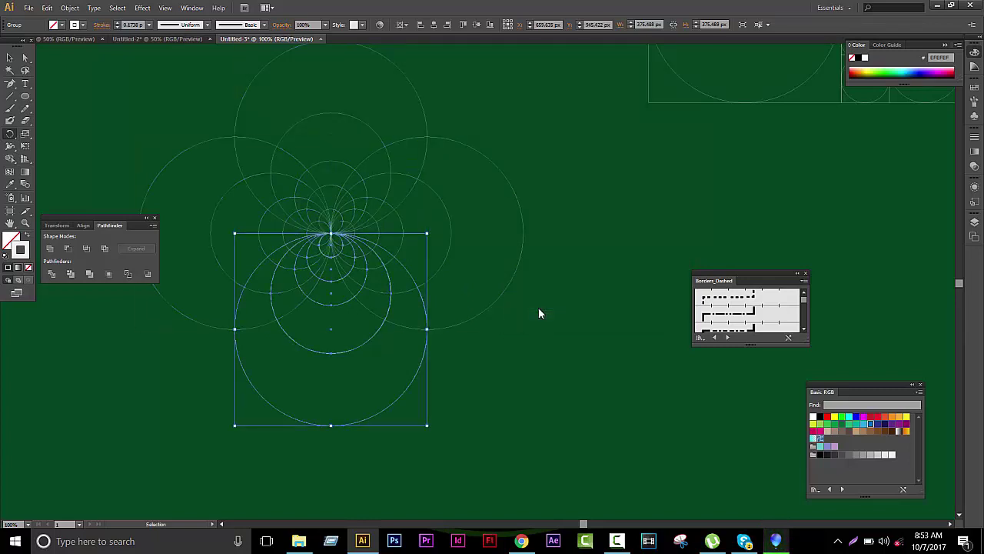
{"action": "key", "text": "ctrl+d"}
{"action": "key", "text": "r"}
{"action": "left_click", "coordinate": [10, 59]}
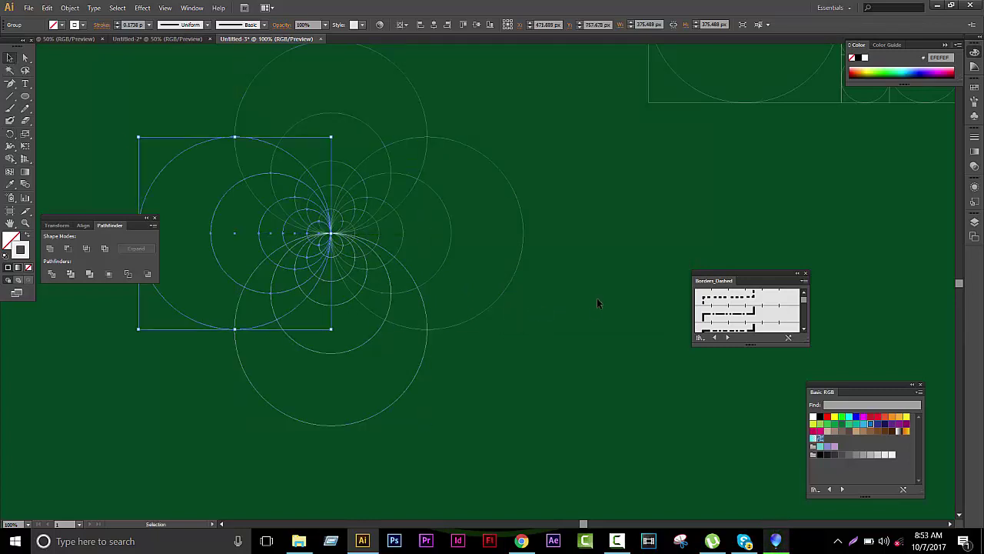
{"action": "left_click", "coordinate": [566, 333]}
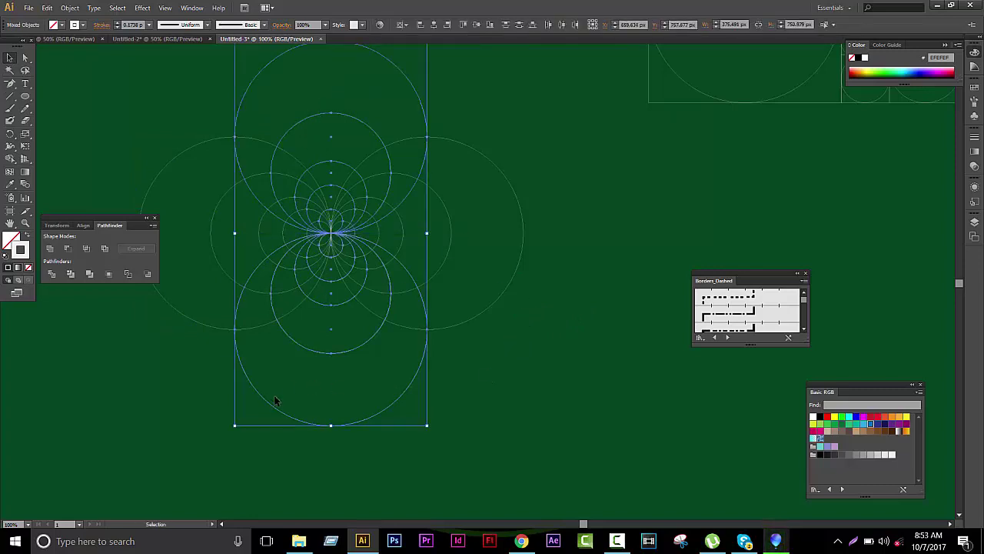
Select all four circle stacks and align them on their horizontal and vertical centres.
{"action": "left_click_drag", "start_coordinate": [325, 101], "coordinate": [281, 410]}
{"action": "key", "text": "v"}
{"action": "left_click_drag", "start_coordinate": [554, 400], "coordinate": [221, 192]}
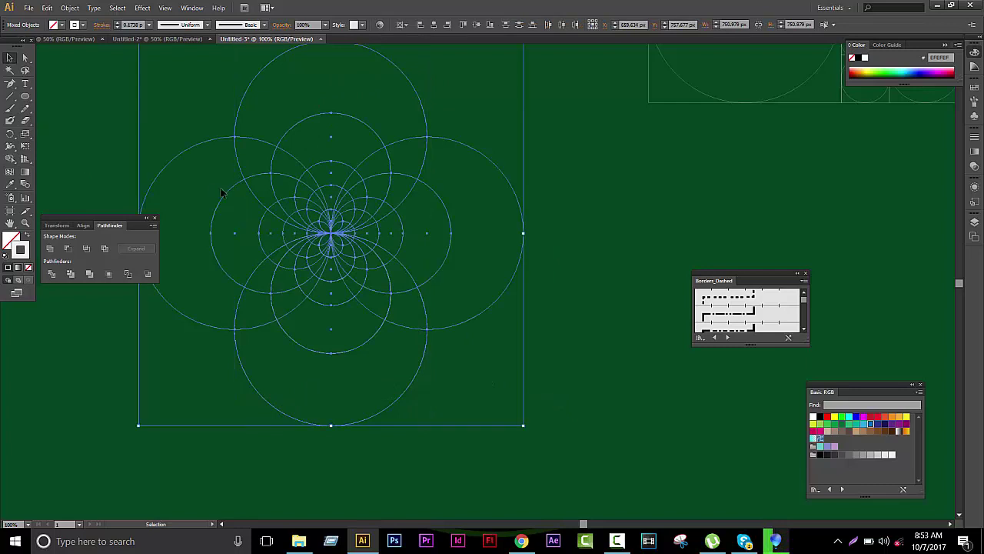
{"action": "left_click", "coordinate": [402, 25]}
{"action": "left_click", "coordinate": [463, 25]}
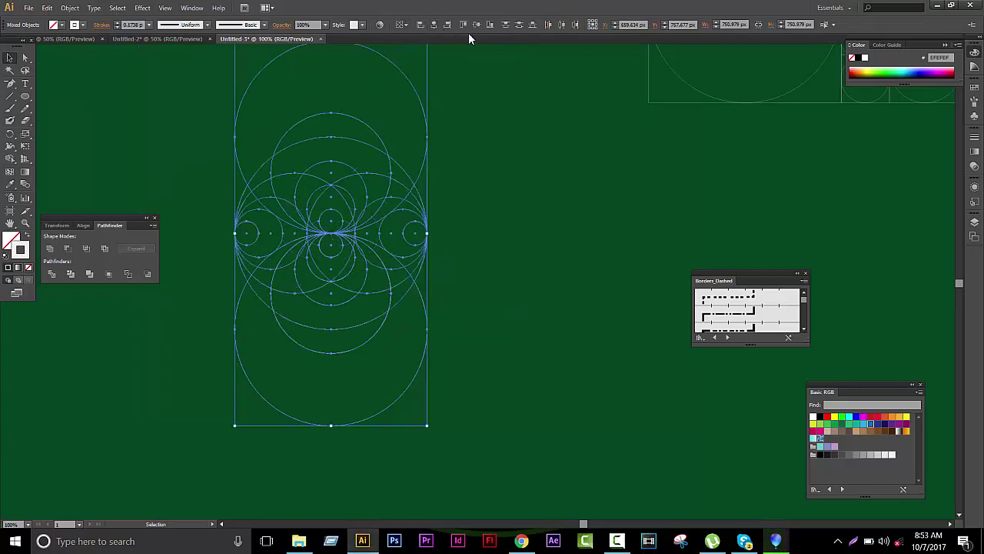
{"action": "left_click", "coordinate": [475, 24]}
{"action": "left_click", "coordinate": [544, 258]}
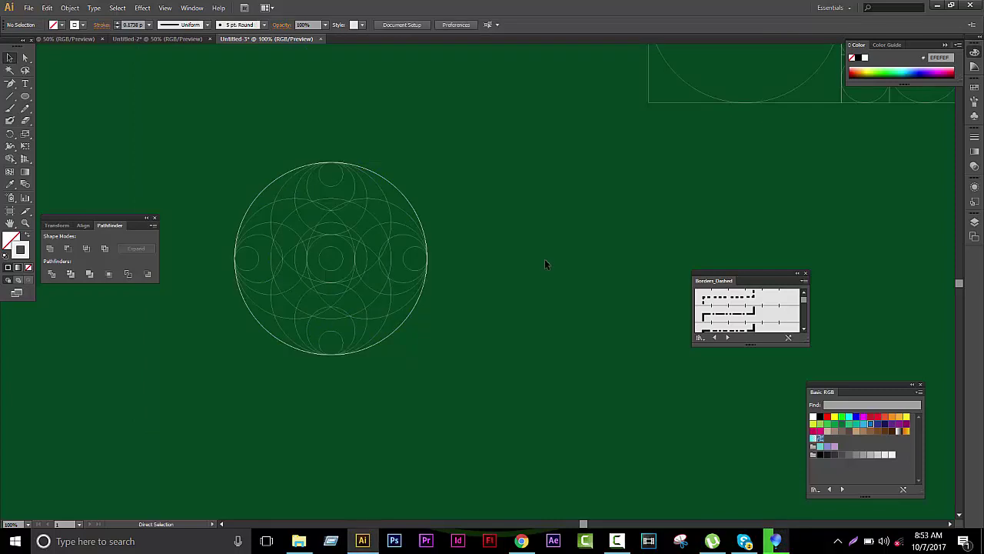
Select every circle with Ctrl+A, centre-align them horizontally, then marquee-select them.
{"action": "key", "text": "ctrl+a"}
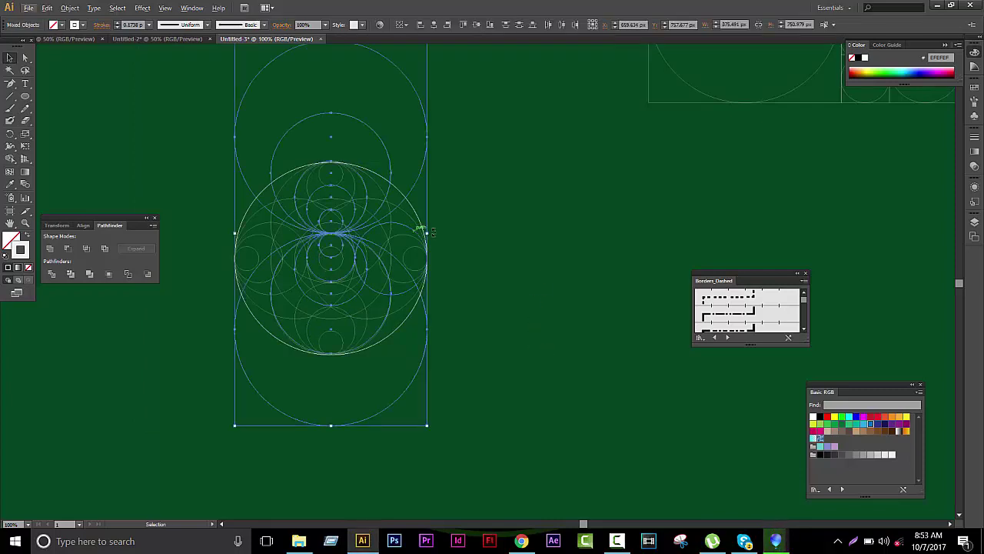
{"action": "left_click", "coordinate": [439, 235]}
{"action": "key", "text": "ctrl+a"}
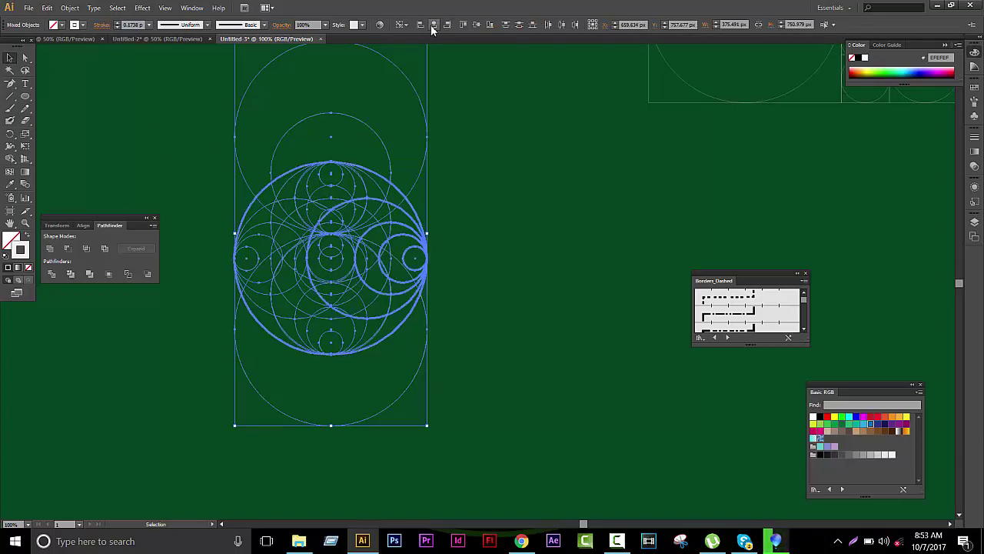
{"action": "left_click", "coordinate": [482, 29]}
{"action": "left_click", "coordinate": [534, 184]}
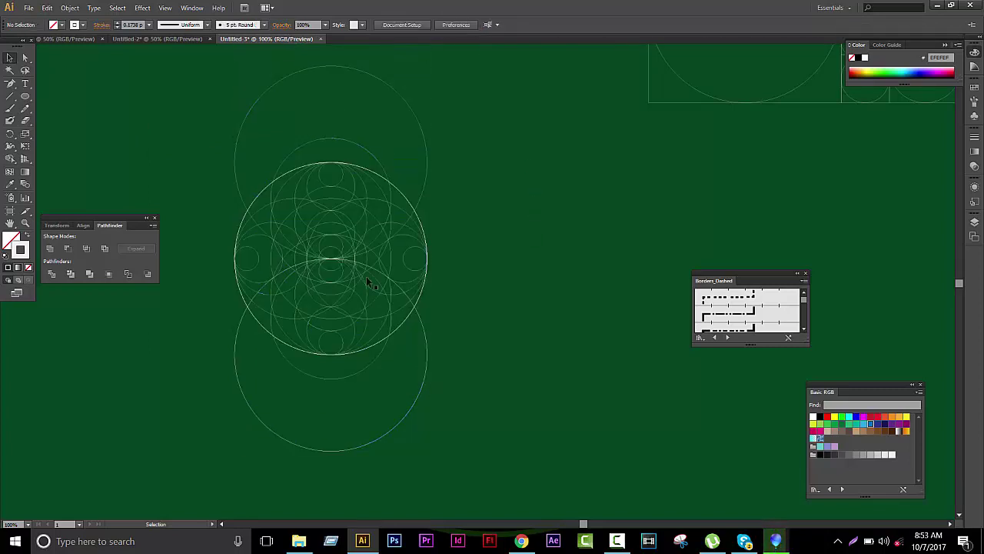
{"action": "scroll", "coordinate": [355, 287], "scroll_direction": "up", "scroll_amount": 2}
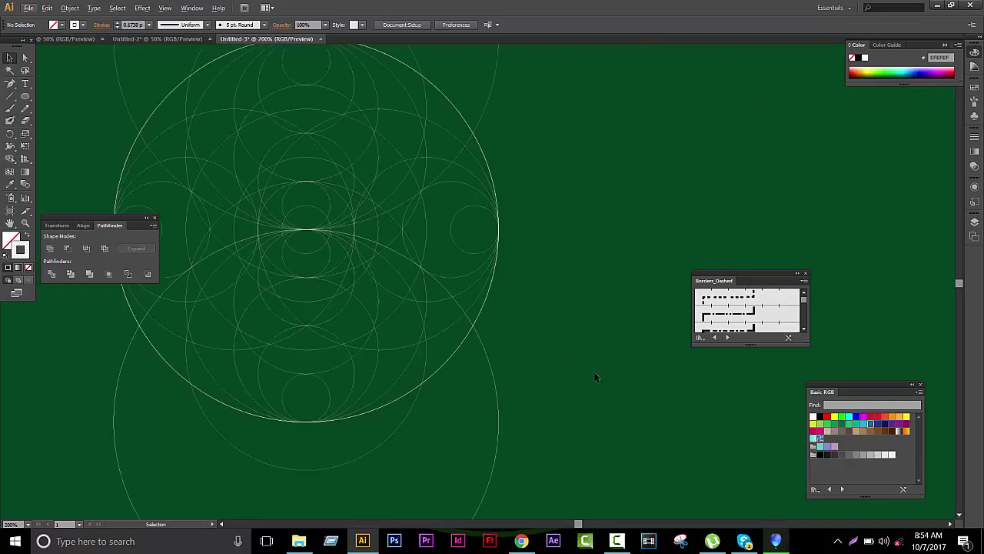
{"action": "left_click_drag", "start_coordinate": [636, 426], "coordinate": [59, 143]}
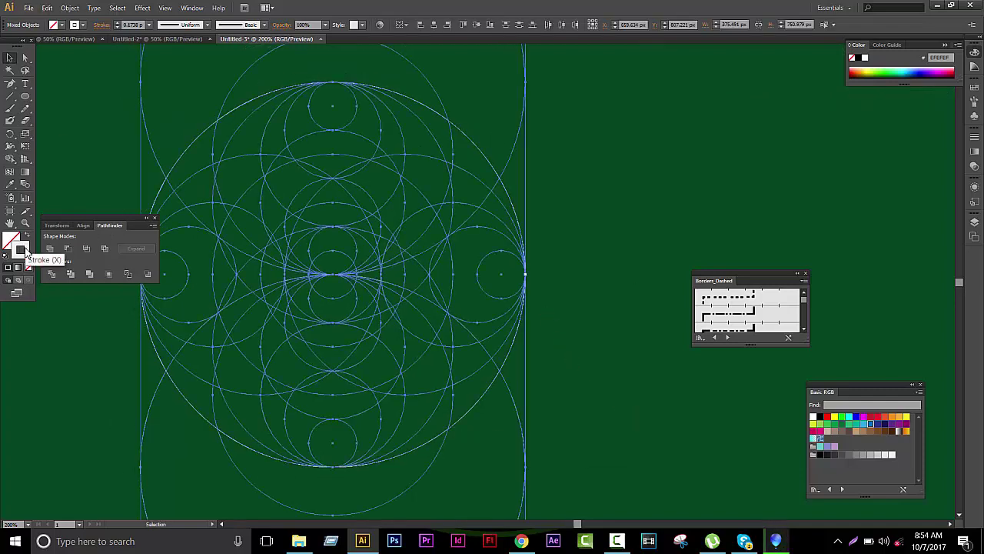
With Shape Builder and a blue fill, merge the overlap regions into the upper teardrop petal.
{"action": "left_click", "coordinate": [12, 160]}
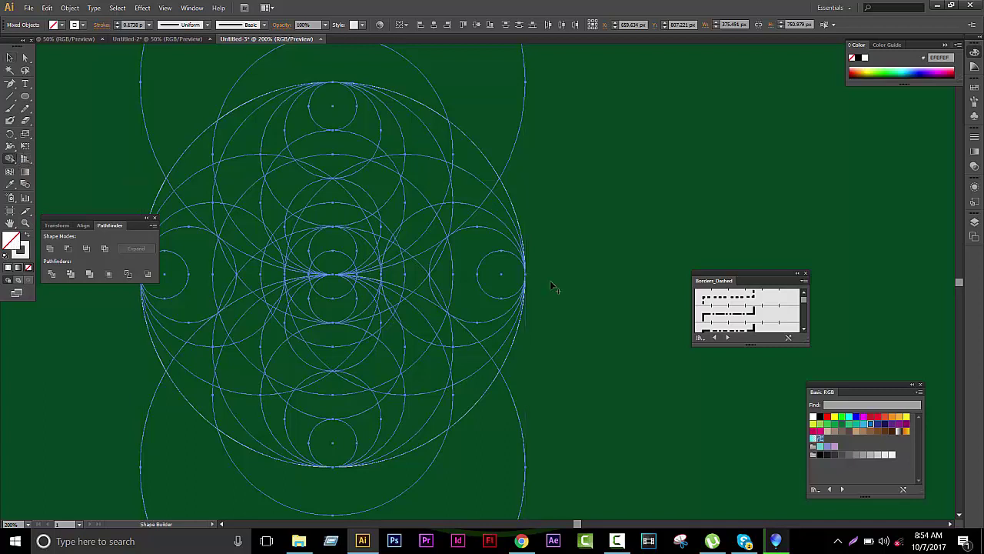
{"action": "left_click", "coordinate": [873, 424]}
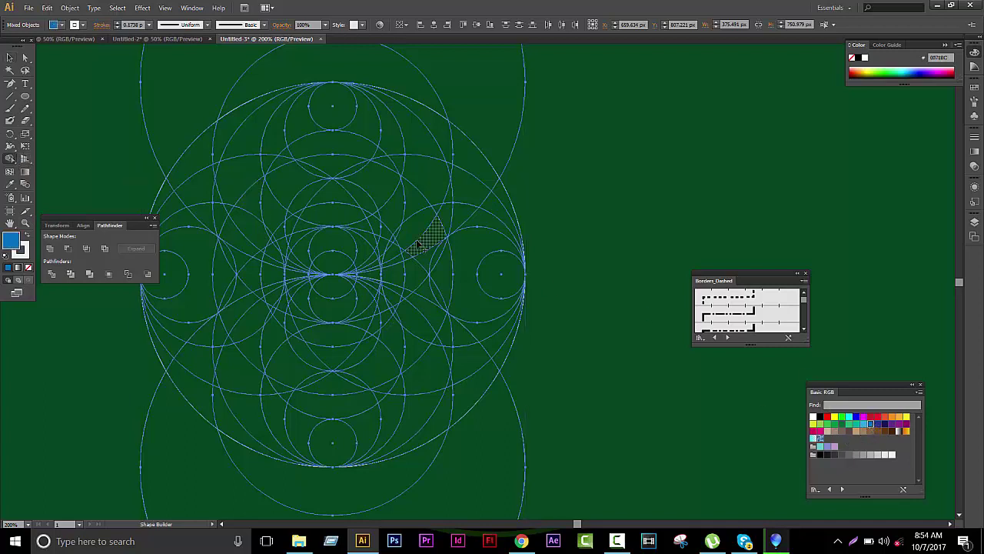
{"action": "mouse_move", "coordinate": [369, 254]}
{"action": "left_mouse_down"}
{"action": "mouse_move", "coordinate": [353, 198]}
{"action": "mouse_move", "coordinate": [348, 217]}
{"action": "mouse_move", "coordinate": [309, 244]}
{"action": "left_mouse_up"}
{"action": "left_click_drag", "start_coordinate": [326, 207], "coordinate": [326, 212]}
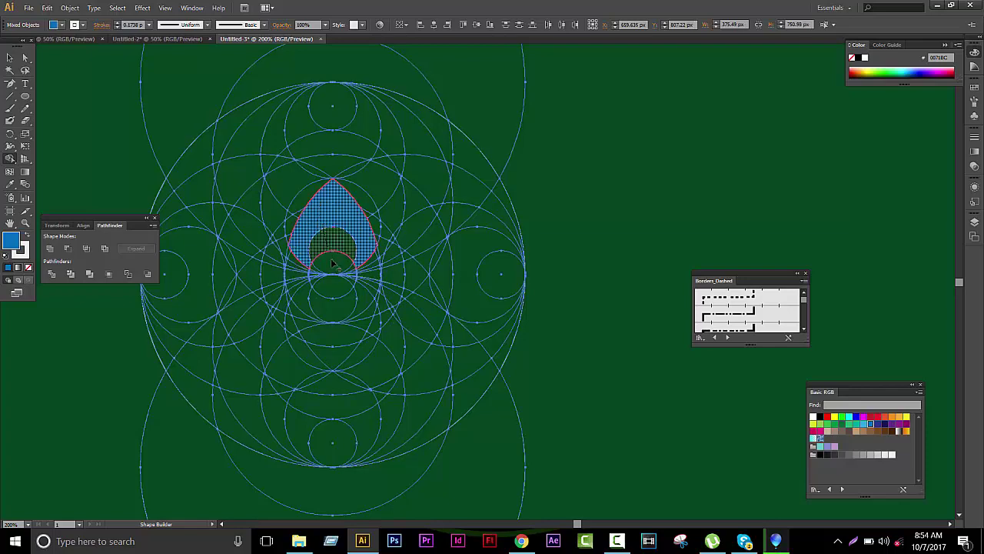
{"action": "mouse_move", "coordinate": [330, 268]}
{"action": "left_mouse_down"}
{"action": "mouse_move", "coordinate": [342, 243]}
{"action": "mouse_move", "coordinate": [329, 269]}
{"action": "left_mouse_up"}
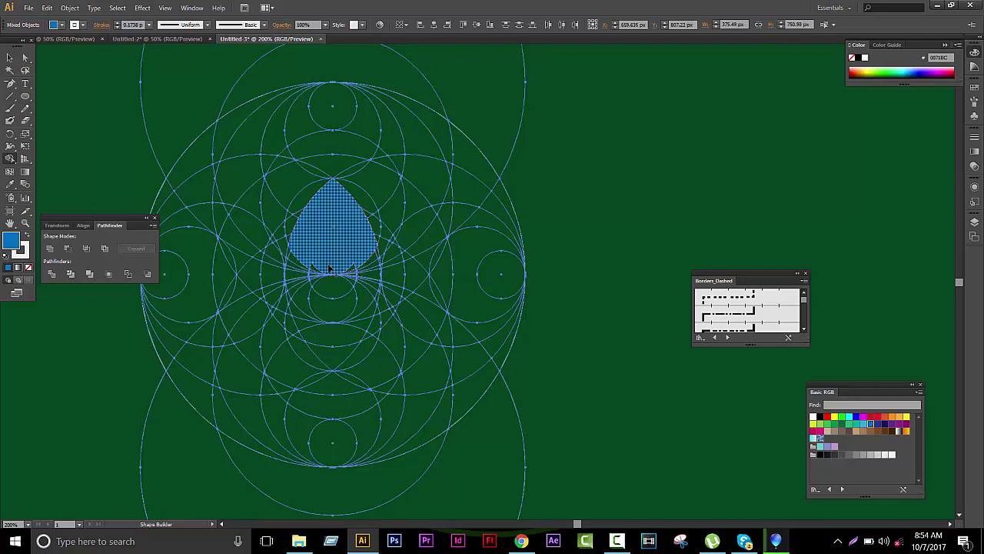
{"action": "scroll", "coordinate": [341, 256], "scroll_direction": "up", "scroll_amount": 2}
{"action": "left_click_drag", "start_coordinate": [260, 296], "coordinate": [337, 242]}
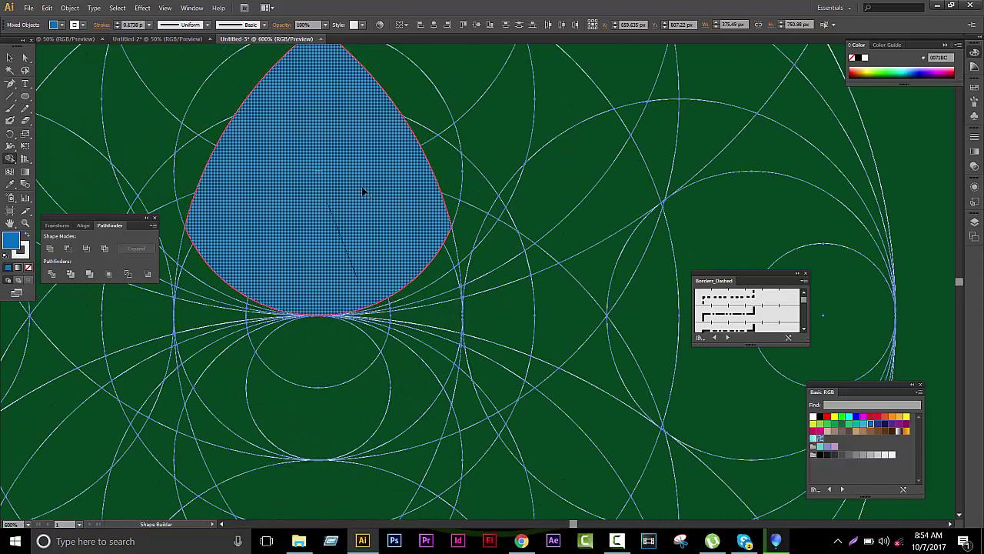
{"action": "scroll", "coordinate": [340, 194], "scroll_direction": "down", "scroll_amount": 2}
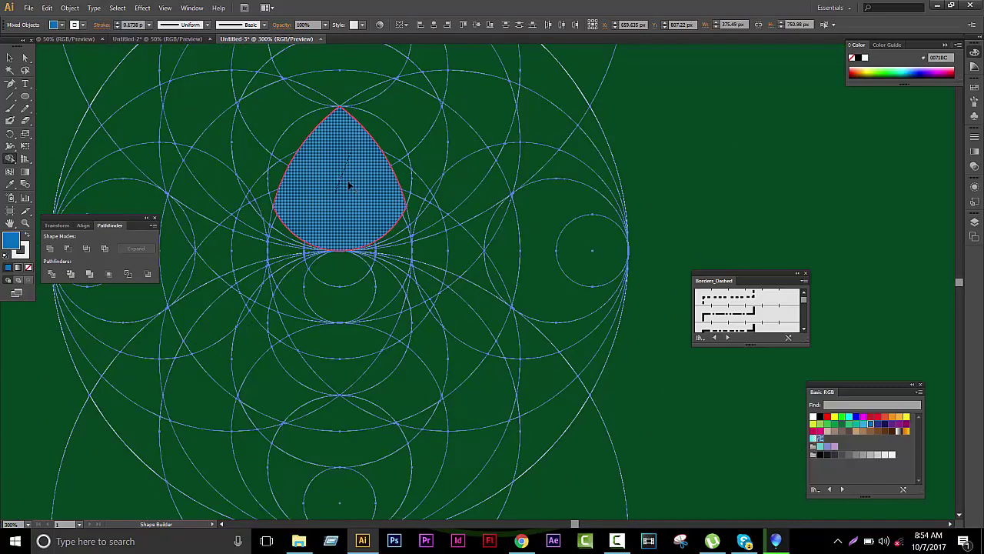
Merge the regions below into a second blue teardrop petal.
{"action": "left_click_drag", "start_coordinate": [411, 327], "coordinate": [432, 223]}
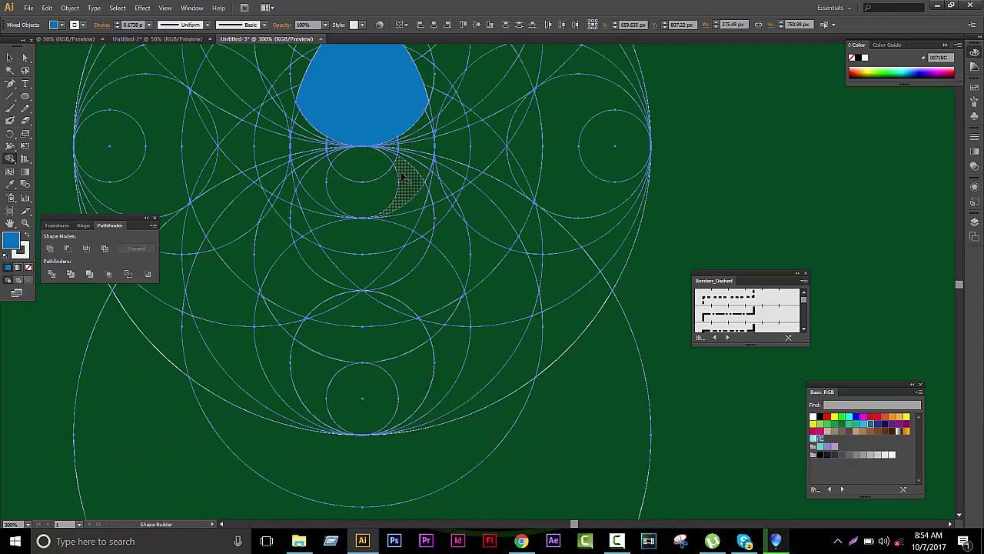
{"action": "mouse_move", "coordinate": [392, 163]}
{"action": "left_mouse_down"}
{"action": "mouse_move", "coordinate": [406, 194]}
{"action": "mouse_move", "coordinate": [323, 194]}
{"action": "left_mouse_up"}
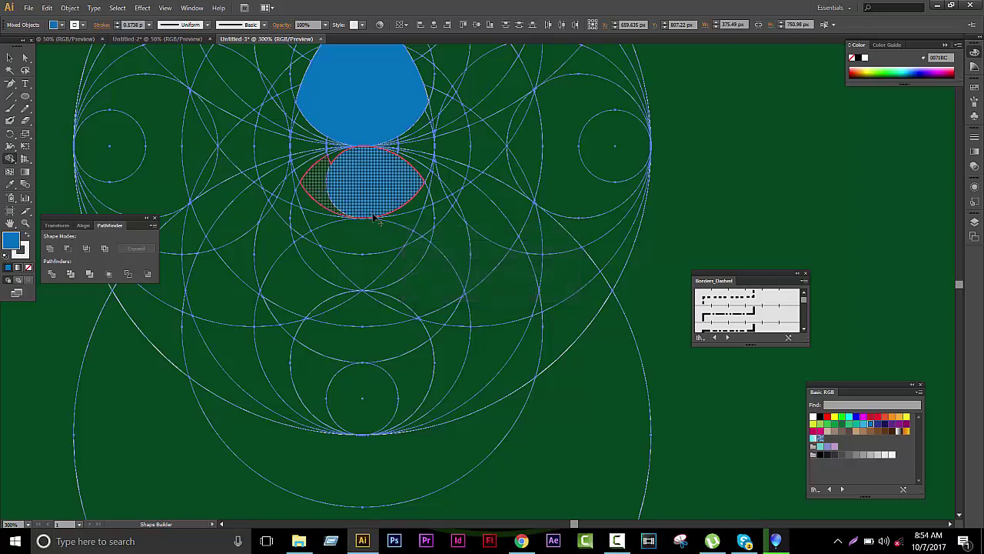
{"action": "mouse_move", "coordinate": [375, 218]}
{"action": "left_mouse_down"}
{"action": "mouse_move", "coordinate": [368, 251]}
{"action": "mouse_move", "coordinate": [417, 193]}
{"action": "left_mouse_up"}
{"action": "mouse_move", "coordinate": [339, 174]}
{"action": "left_mouse_down"}
{"action": "mouse_move", "coordinate": [339, 154]}
{"action": "mouse_move", "coordinate": [356, 180]}
{"action": "left_mouse_up"}
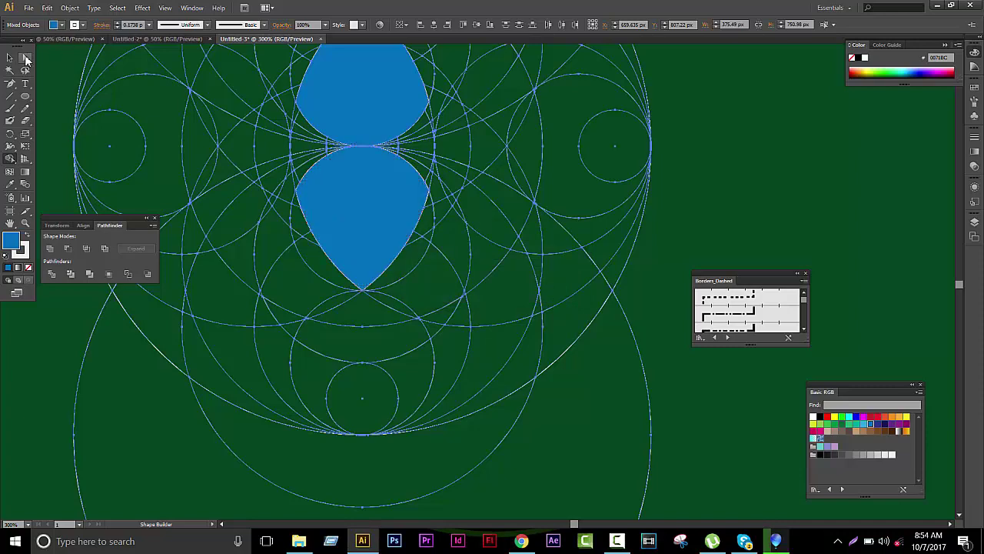
{"action": "left_click", "coordinate": [10, 58]}
Ungroup the lower and upper petal groups from the circle grid.
{"action": "key", "text": "ctrl+1"}
{"action": "right_click", "coordinate": [435, 154]}
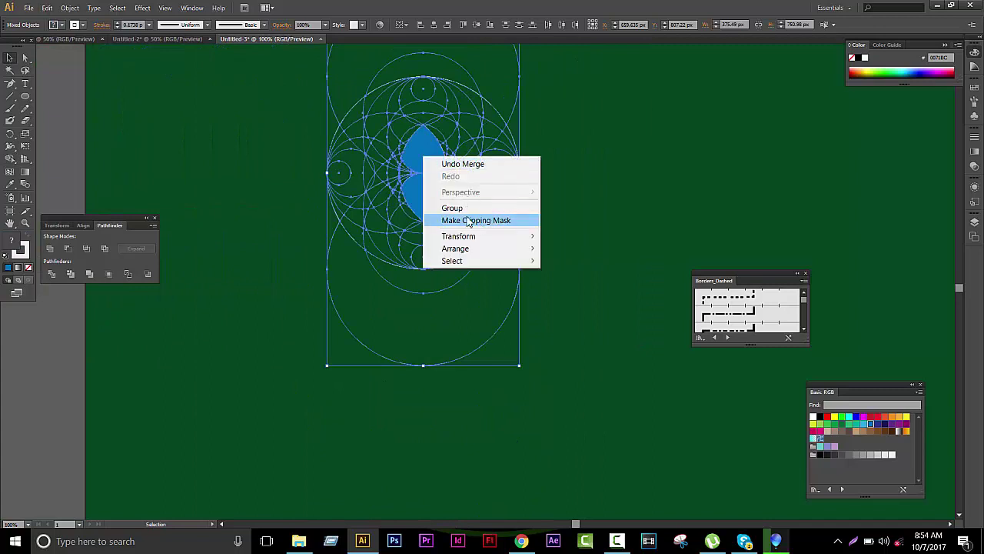
{"action": "left_click", "coordinate": [665, 189]}
{"action": "left_click", "coordinate": [424, 199]}
{"action": "right_click", "coordinate": [424, 195]}
{"action": "left_click", "coordinate": [461, 257]}
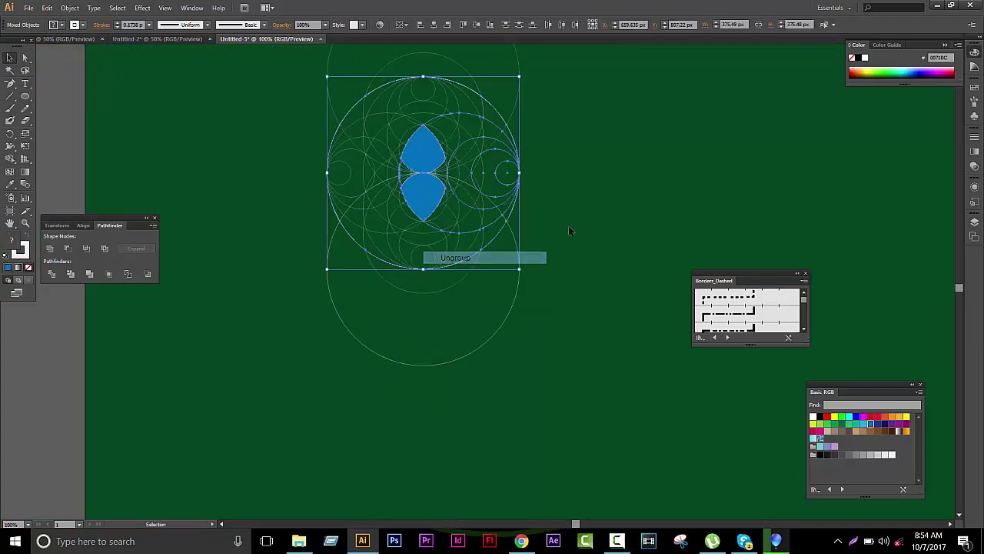
{"action": "left_click", "coordinate": [568, 225]}
{"action": "left_click", "coordinate": [433, 146]}
{"action": "right_click", "coordinate": [433, 143]}
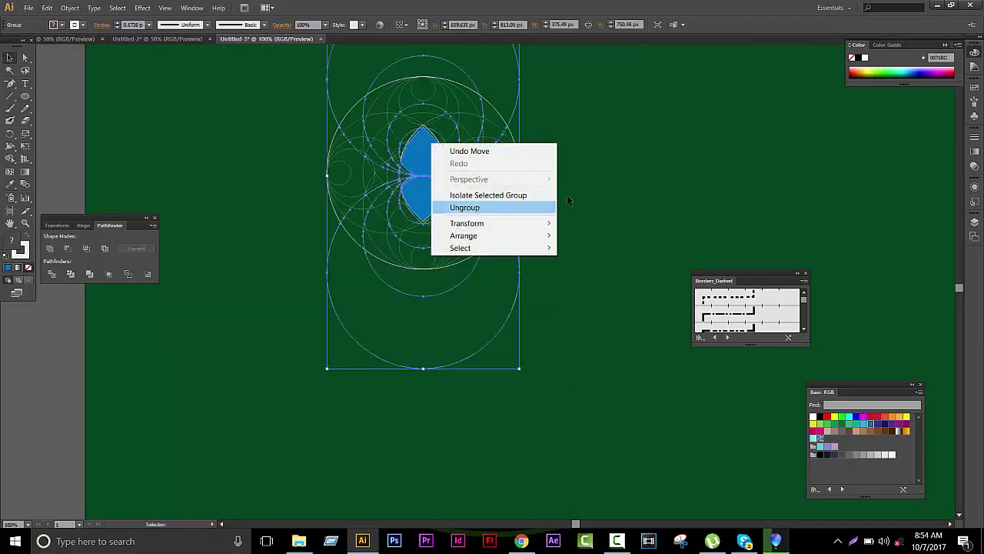
{"action": "left_click", "coordinate": [469, 209]}
{"action": "left_click", "coordinate": [465, 161]}
Move both petals to the right and pull the leftover circles away from them.
{"action": "left_click_drag", "start_coordinate": [423, 154], "coordinate": [698, 158]}
{"action": "left_click_drag", "start_coordinate": [423, 199], "coordinate": [715, 231]}
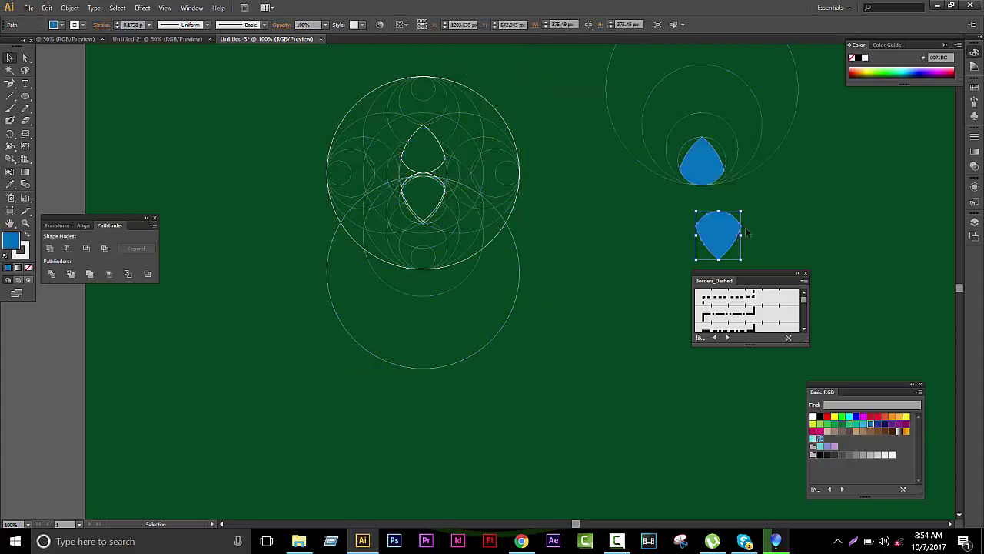
{"action": "mouse_move", "coordinate": [719, 183]}
{"action": "left_mouse_down"}
{"action": "mouse_move", "coordinate": [515, 192]}
{"action": "mouse_move", "coordinate": [610, 269]}
{"action": "mouse_move", "coordinate": [462, 315]}
{"action": "mouse_move", "coordinate": [492, 325]}
{"action": "left_mouse_up"}
{"action": "right_click", "coordinate": [604, 246]}
{"action": "left_click", "coordinate": [624, 313]}
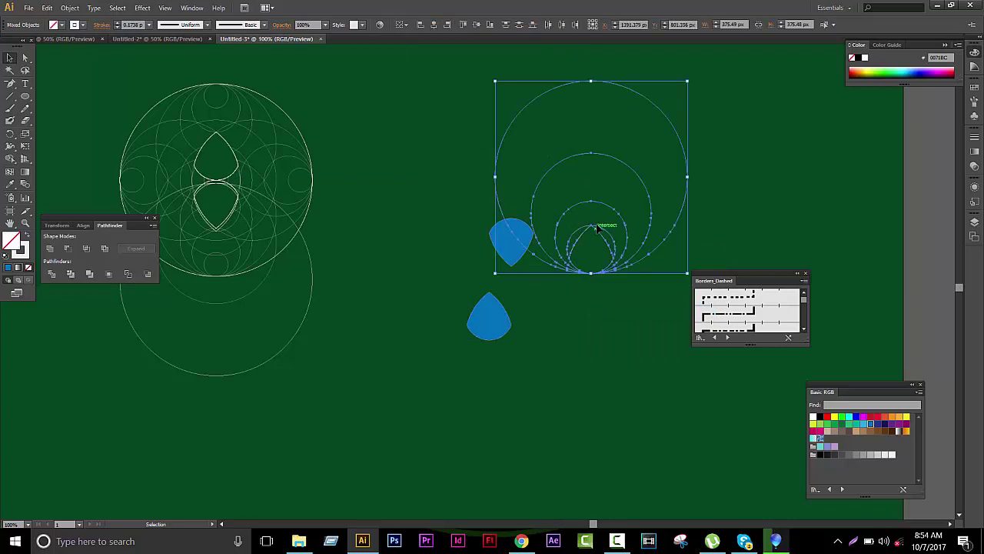
{"action": "left_click_drag", "start_coordinate": [607, 222], "coordinate": [775, 196]}
Delete the leftover circles and bring the two blue petals near each other.
{"action": "key", "text": "Delete"}
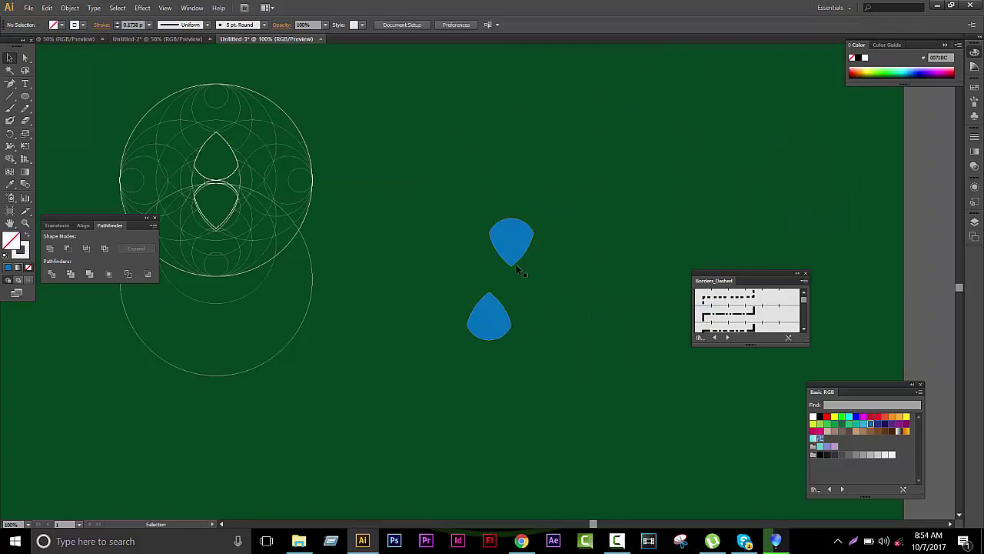
{"action": "left_click", "coordinate": [509, 311]}
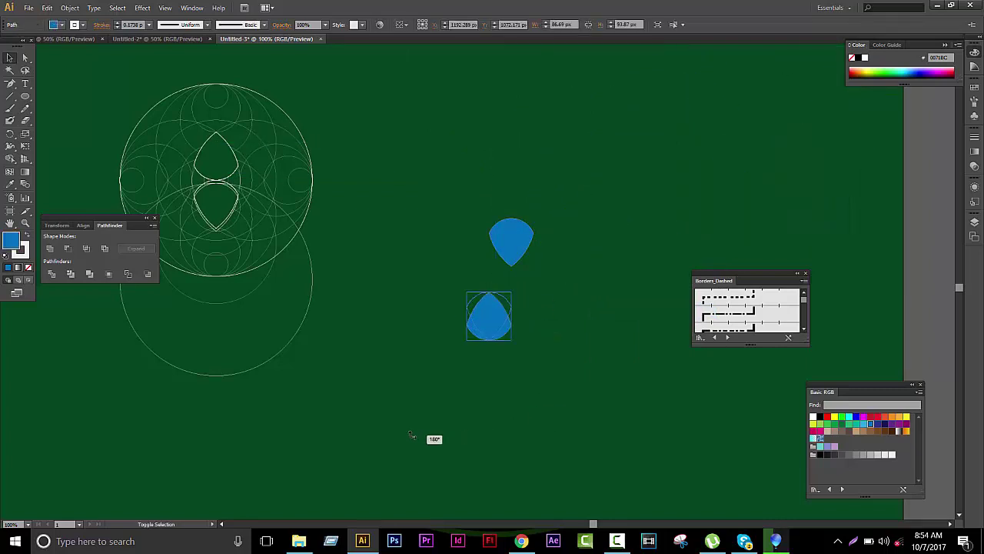
{"action": "left_click_drag", "start_coordinate": [492, 318], "coordinate": [625, 236]}
{"action": "key", "text": "ctrl+equal"}
{"action": "key", "text": "ctrl+equal"}
{"action": "key", "text": "ctrl+equal"}
{"action": "left_click", "coordinate": [275, 325]}
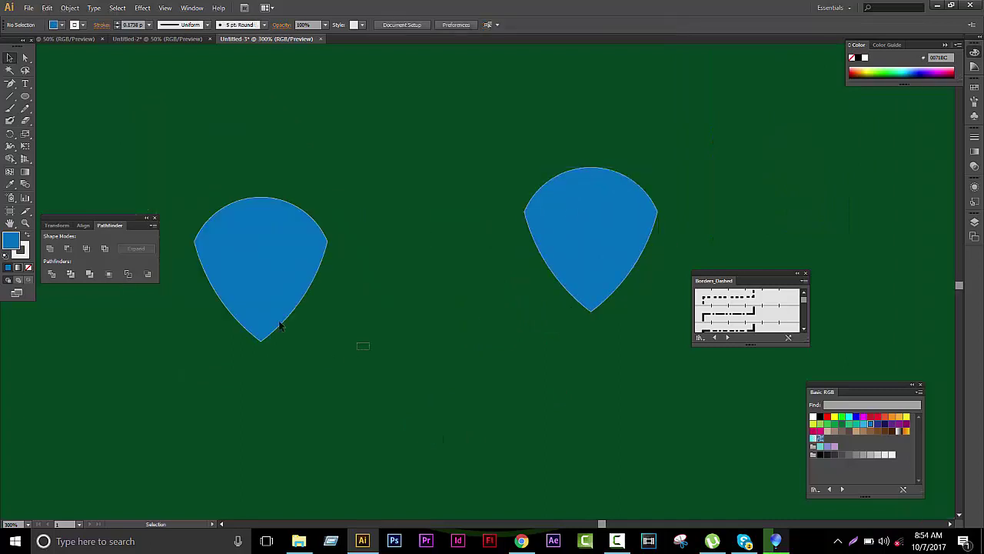
{"action": "left_click", "coordinate": [279, 253]}
{"action": "left_click_drag", "start_coordinate": [281, 207], "coordinate": [282, 46]}
{"action": "mouse_move", "coordinate": [612, 237]}
{"action": "left_mouse_down"}
{"action": "mouse_move", "coordinate": [438, 241]}
{"action": "mouse_move", "coordinate": [568, 241]}
{"action": "mouse_move", "coordinate": [347, 304]}
{"action": "left_mouse_up"}
Position the two blue petals into a staggered pair.
{"action": "left_click_drag", "start_coordinate": [429, 292], "coordinate": [569, 213]}
{"action": "left_click", "coordinate": [639, 117]}
{"action": "left_click_drag", "start_coordinate": [639, 117], "coordinate": [581, 312]}
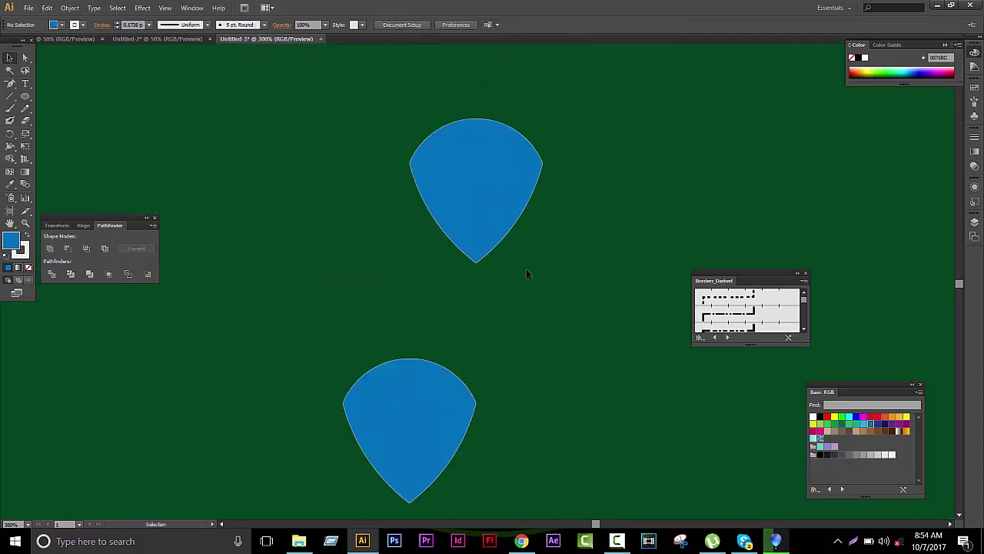
{"action": "left_click_drag", "start_coordinate": [497, 147], "coordinate": [589, 147]}
{"action": "left_click_drag", "start_coordinate": [521, 262], "coordinate": [561, 99]}
{"action": "mouse_move", "coordinate": [449, 266]}
{"action": "left_mouse_down"}
{"action": "mouse_move", "coordinate": [342, 212]}
{"action": "mouse_move", "coordinate": [599, 213]}
{"action": "mouse_move", "coordinate": [512, 221]}
{"action": "left_mouse_up"}
{"action": "scroll", "coordinate": [515, 265], "scroll_direction": "down", "scroll_amount": 3}
{"action": "scroll", "coordinate": [534, 226], "scroll_direction": "up", "scroll_amount": 4}
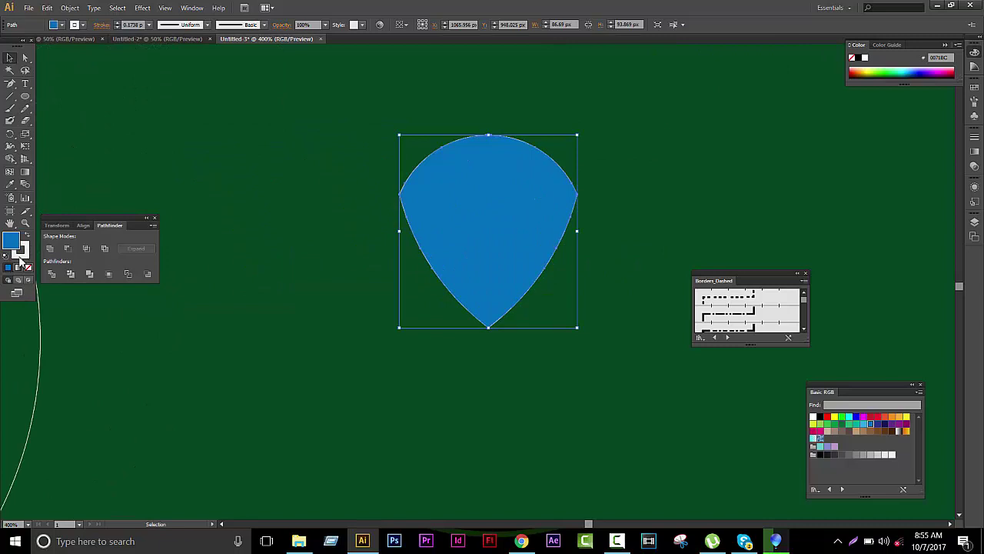
Set the petal's stroke to None so only the solid blue fill remains.
{"action": "left_click", "coordinate": [24, 252]}
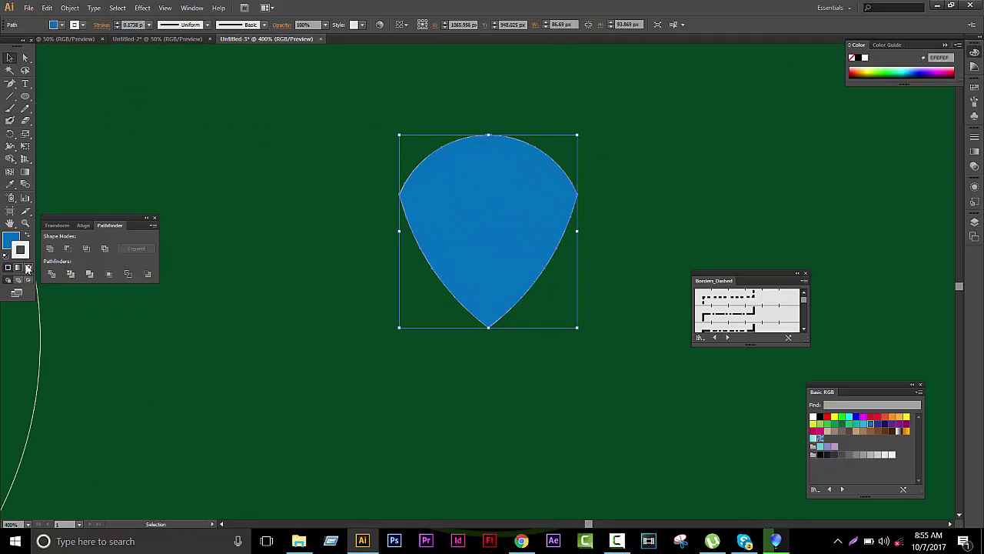
{"action": "left_click", "coordinate": [371, 187]}
{"action": "left_click", "coordinate": [509, 231]}
{"action": "scroll", "coordinate": [510, 238], "scroll_direction": "down", "scroll_amount": 2}
{"action": "left_click", "coordinate": [592, 279]}
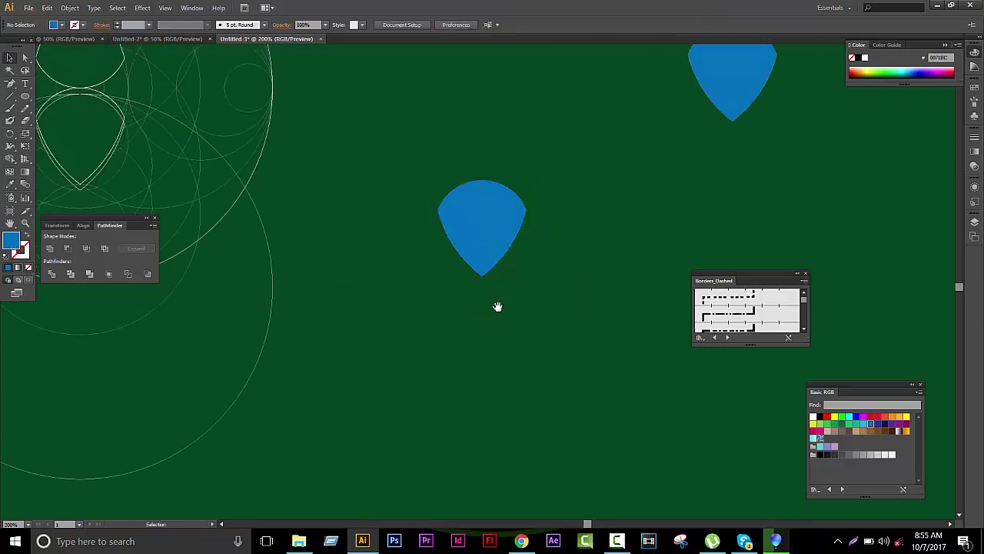
{"action": "scroll", "coordinate": [607, 320], "scroll_direction": "down", "scroll_amount": 1}
{"action": "scroll", "coordinate": [626, 268], "scroll_direction": "down", "scroll_amount": 1}
{"action": "scroll", "coordinate": [530, 301], "scroll_direction": "down", "scroll_amount": 1}
{"action": "scroll", "coordinate": [463, 336], "scroll_direction": "down", "scroll_amount": 1}
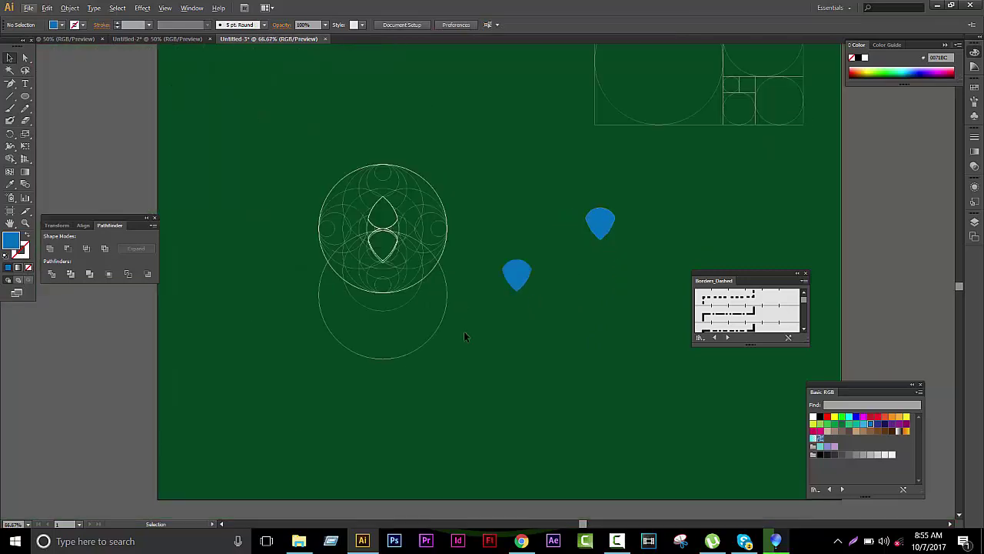
{"action": "left_click_drag", "start_coordinate": [369, 252], "coordinate": [315, 164]}
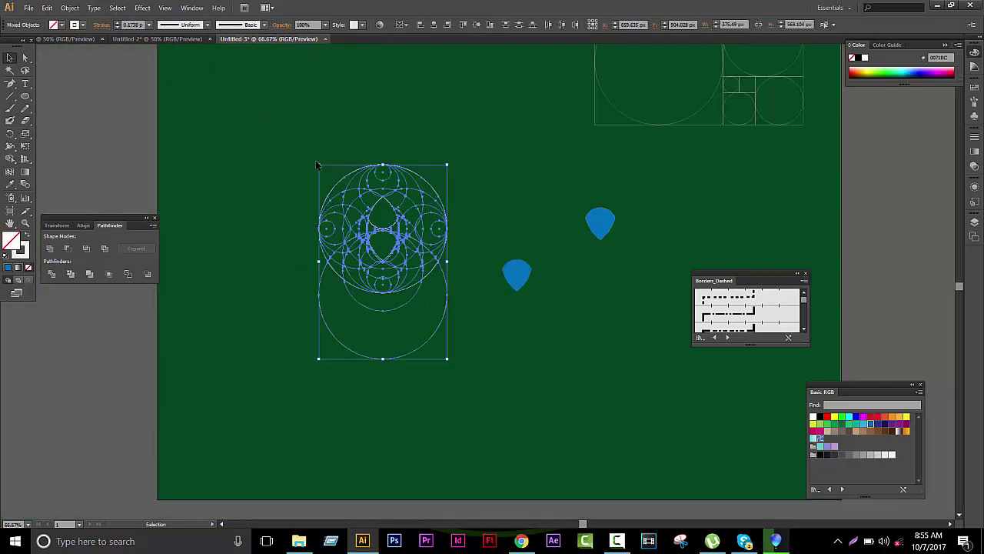
{"action": "scroll", "coordinate": [443, 229], "scroll_direction": "up", "scroll_amount": 2}
{"action": "mouse_move", "coordinate": [484, 255]}
{"action": "left_mouse_down"}
{"action": "mouse_move", "coordinate": [442, 229]}
{"action": "mouse_move", "coordinate": [457, 241]}
{"action": "left_mouse_up"}
{"action": "scroll", "coordinate": [410, 227], "scroll_direction": "down", "scroll_amount": 1}
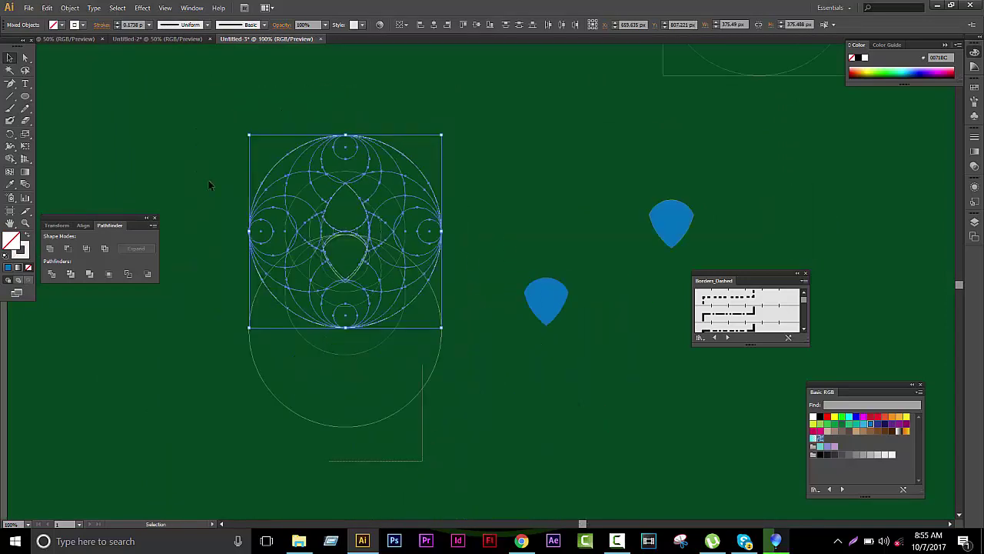
{"action": "left_click_drag", "start_coordinate": [442, 462], "coordinate": [198, 149]}
{"action": "key", "text": "Delete"}
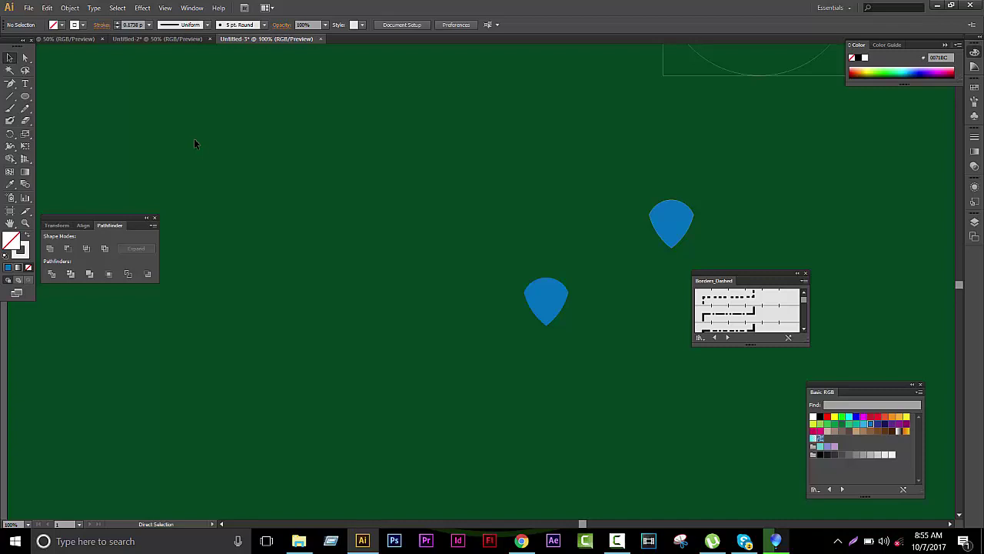
{"action": "key", "text": "ctrl+z"}
Move the lower nested circle group onto the lower blue petal.
{"action": "left_click", "coordinate": [497, 204]}
{"action": "left_click", "coordinate": [368, 216]}
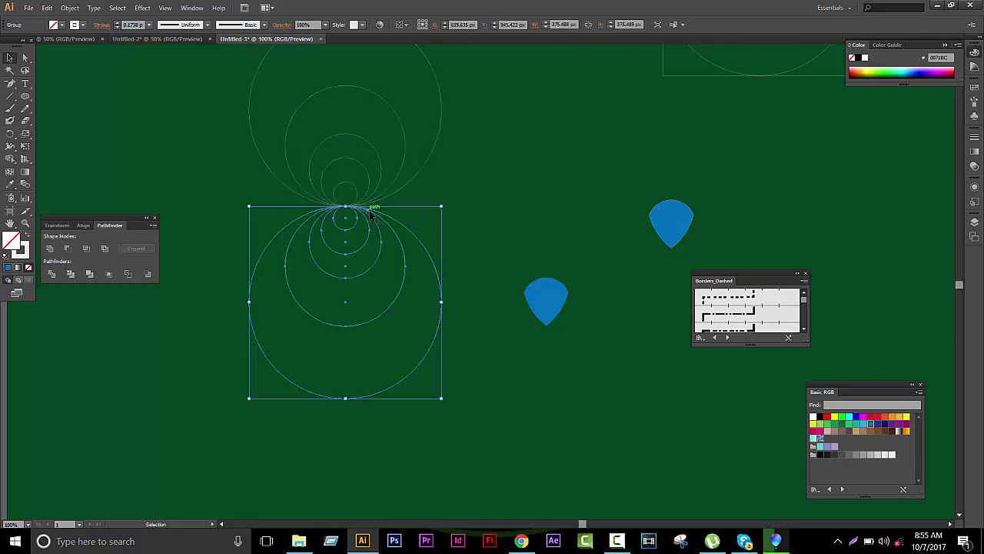
{"action": "left_click_drag", "start_coordinate": [368, 217], "coordinate": [570, 306]}
{"action": "scroll", "coordinate": [581, 304], "scroll_direction": "up", "scroll_amount": 1}
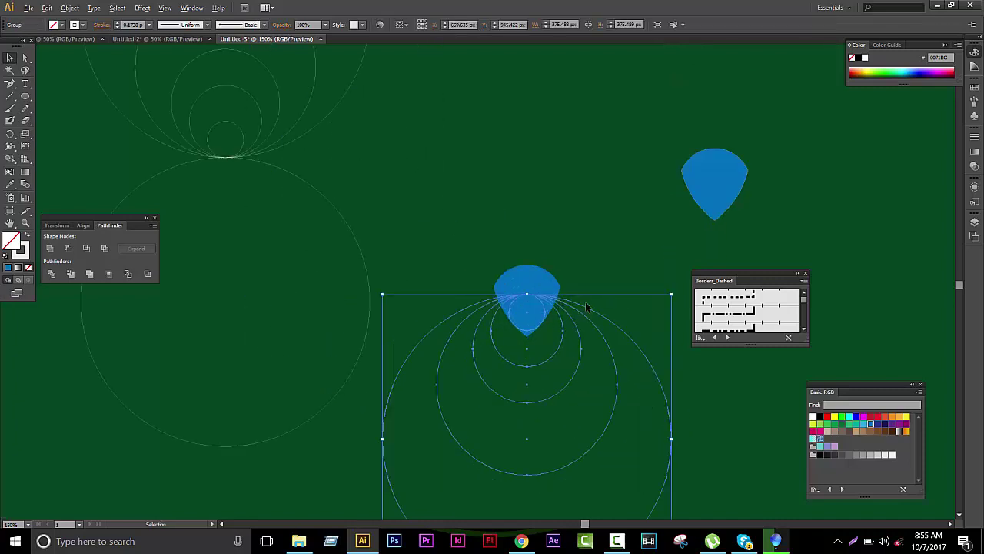
{"action": "scroll", "coordinate": [581, 305], "scroll_direction": "up", "scroll_amount": 1}
{"action": "left_click", "coordinate": [662, 336]}
{"action": "left_click_drag", "start_coordinate": [661, 336], "coordinate": [607, 225]}
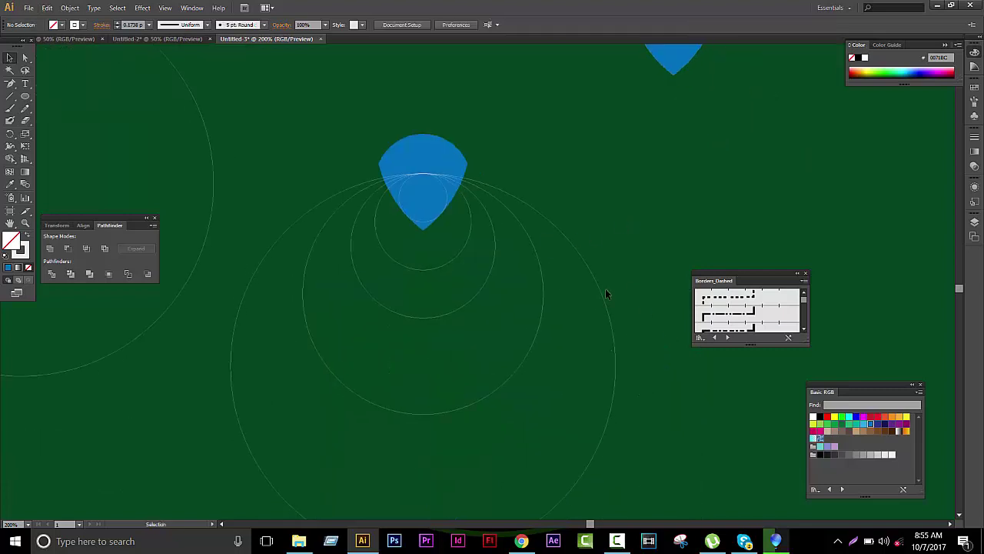
Scale the circle group down and nudge its shared point to the petal's left edge.
{"action": "mouse_move", "coordinate": [486, 243]}
{"action": "left_mouse_down"}
{"action": "mouse_move", "coordinate": [637, 172]}
{"action": "mouse_move", "coordinate": [521, 172]}
{"action": "mouse_move", "coordinate": [384, 208]}
{"action": "mouse_move", "coordinate": [319, 253]}
{"action": "mouse_move", "coordinate": [237, 371]}
{"action": "mouse_move", "coordinate": [403, 248]}
{"action": "mouse_move", "coordinate": [392, 236]}
{"action": "left_mouse_up"}
{"action": "left_click_drag", "start_coordinate": [775, 422], "coordinate": [574, 220]}
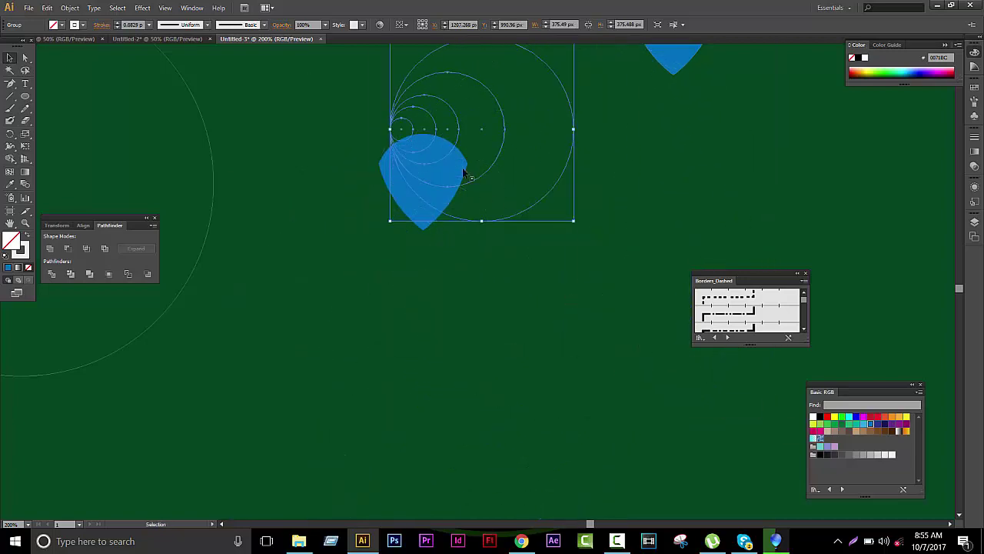
{"action": "left_click_drag", "start_coordinate": [397, 117], "coordinate": [391, 204]}
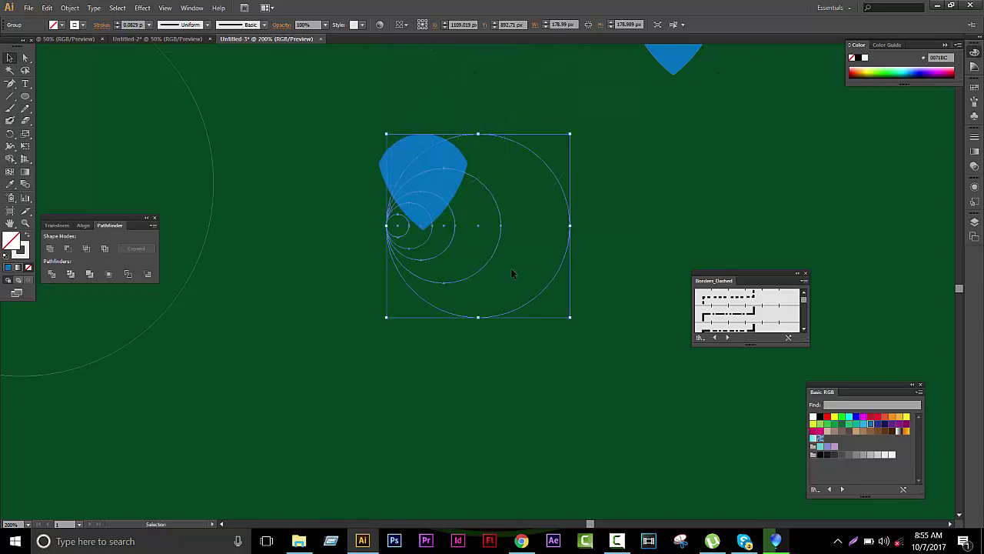
{"action": "left_click_drag", "start_coordinate": [570, 317], "coordinate": [521, 268]}
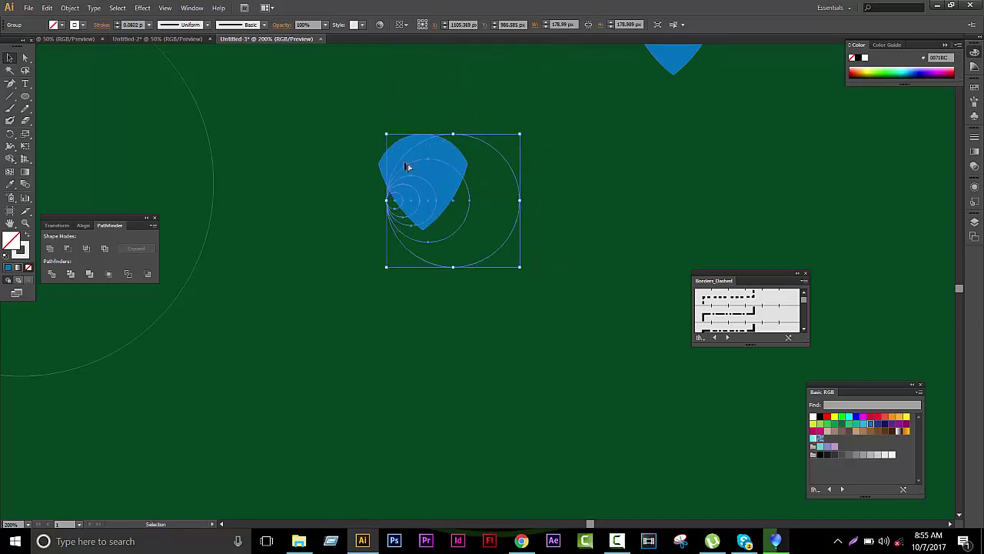
{"action": "scroll", "coordinate": [408, 164], "scroll_direction": "up", "scroll_amount": 2}
{"action": "left_click_drag", "start_coordinate": [402, 195], "coordinate": [414, 211]}
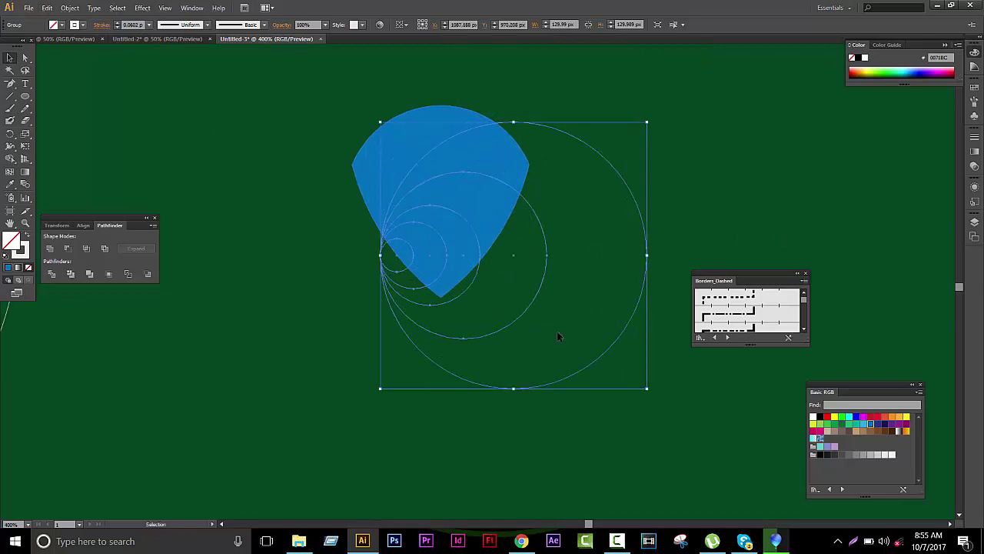
Select petal and circles, then fill alternating ring regions orange with Shape Builder.
{"action": "left_click", "coordinate": [654, 423]}
{"action": "left_click_drag", "start_coordinate": [616, 418], "coordinate": [282, 110]}
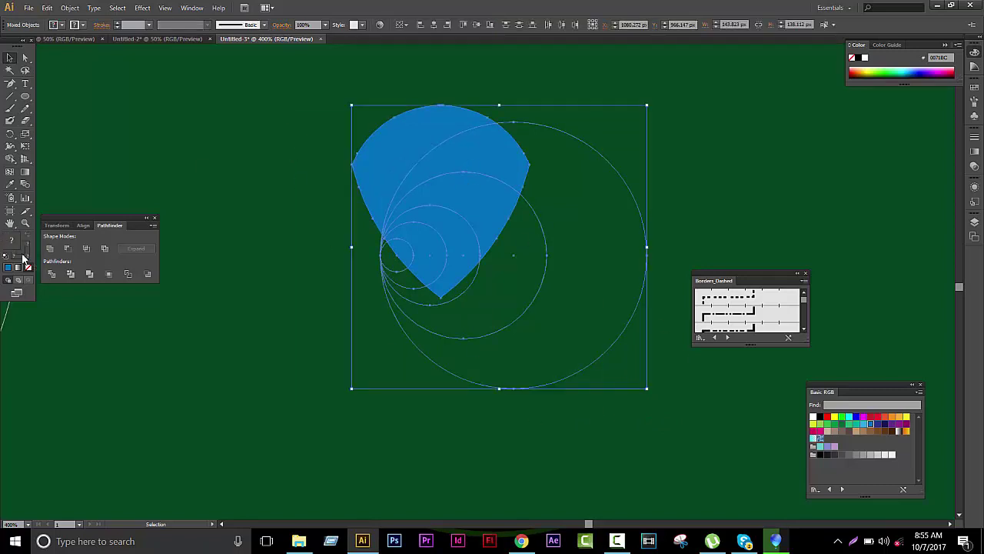
{"action": "left_click", "coordinate": [10, 158]}
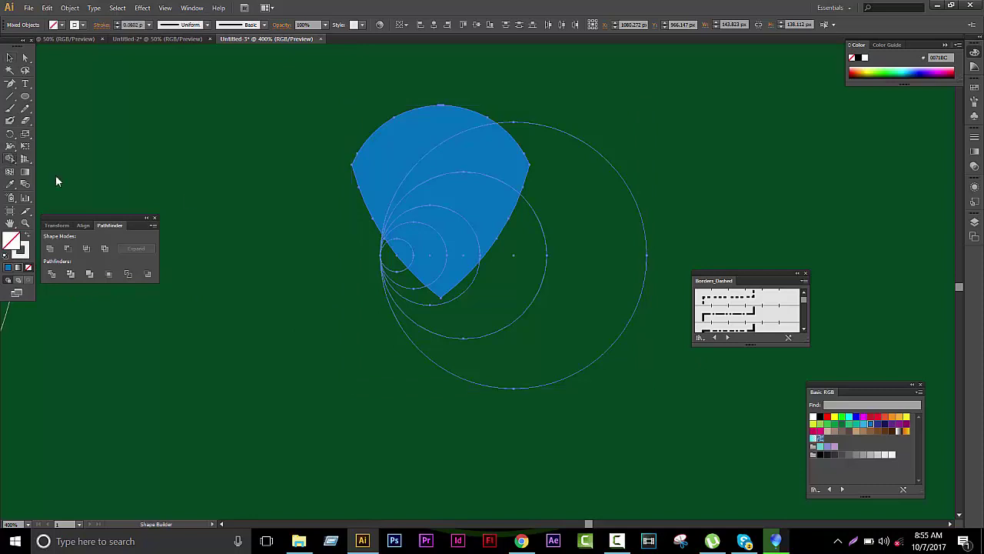
{"action": "left_click", "coordinate": [902, 418]}
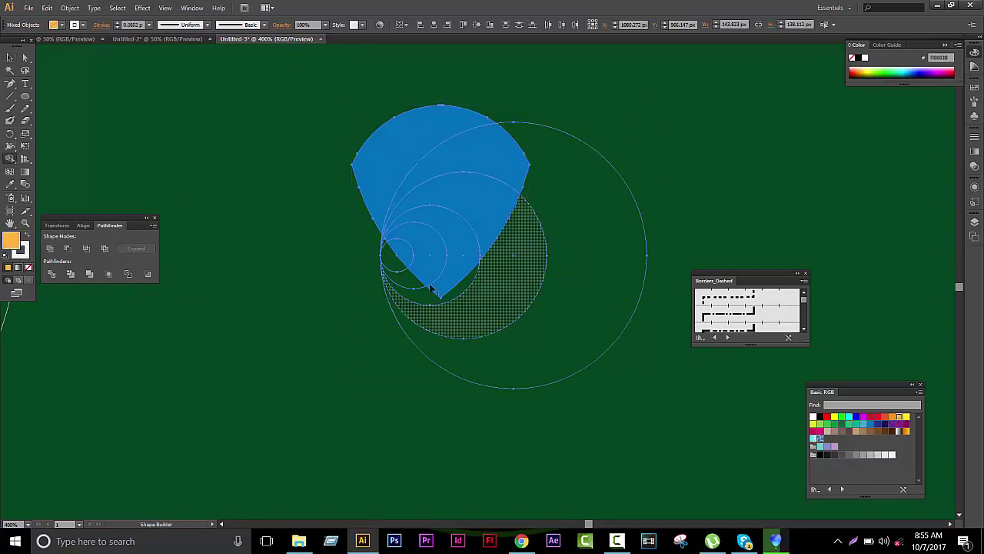
{"action": "left_click", "coordinate": [400, 251]}
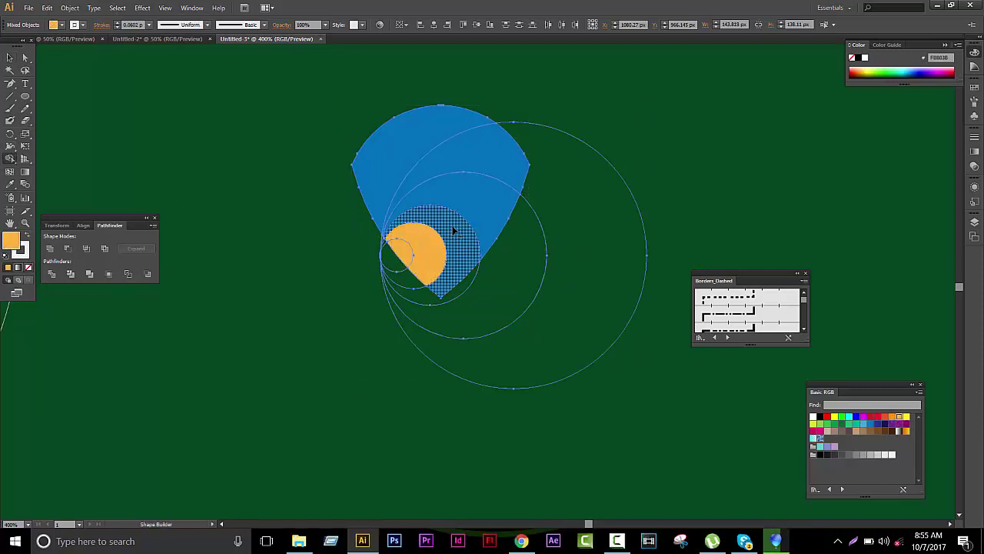
{"action": "left_click", "coordinate": [454, 223]}
{"action": "left_click", "coordinate": [482, 192]}
{"action": "left_click", "coordinate": [406, 146]}
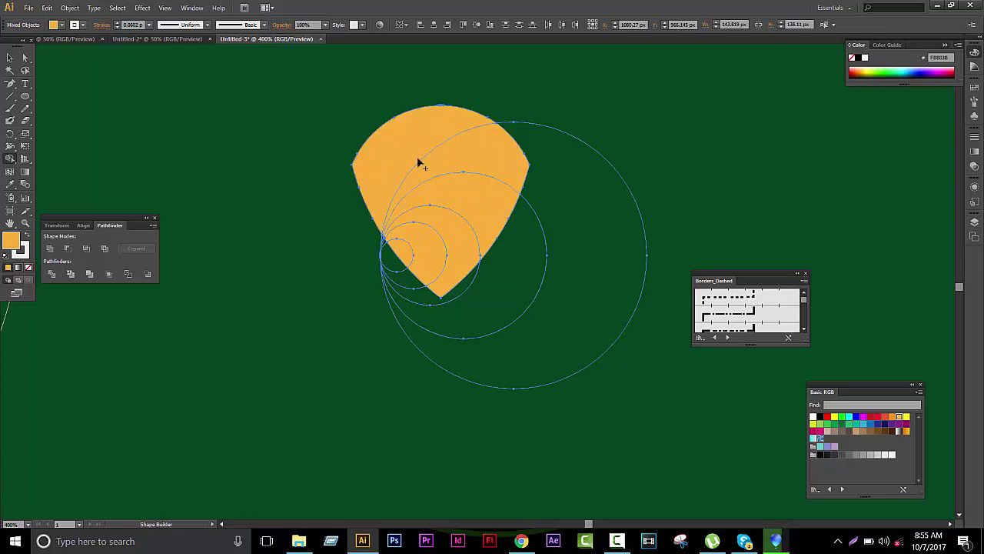
Fill the remaining crescents and top-left region navy.
{"action": "left_click", "coordinate": [889, 423]}
{"action": "left_click", "coordinate": [437, 256]}
{"action": "left_click", "coordinate": [486, 217]}
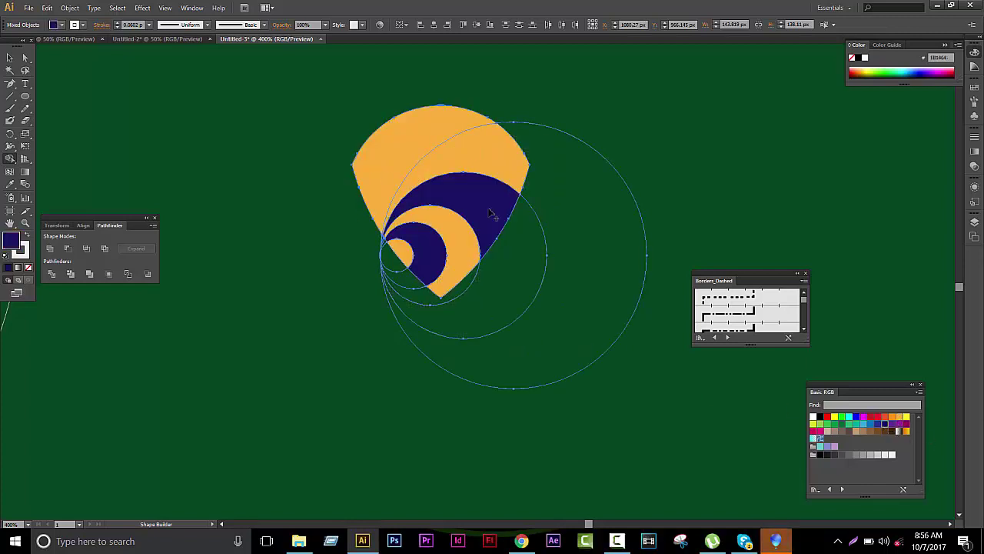
{"action": "left_click", "coordinate": [420, 147]}
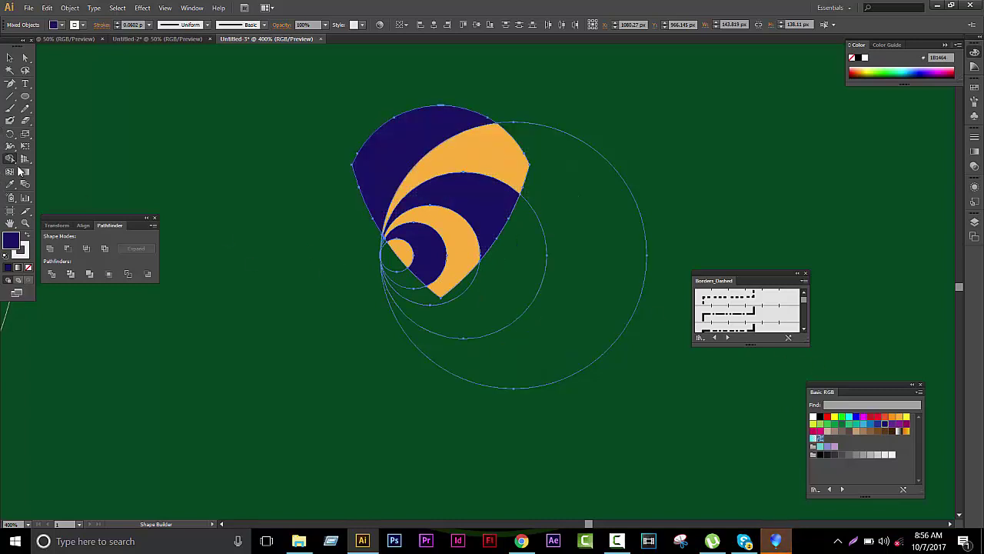
{"action": "left_click", "coordinate": [9, 57]}
Delete the leftover ring outlines around the petal.
{"action": "left_click", "coordinate": [571, 393]}
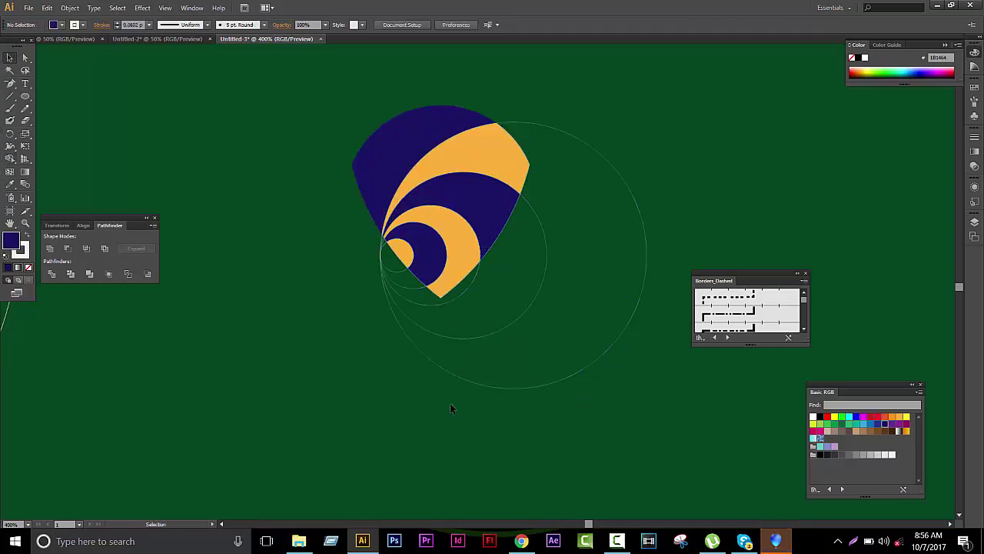
{"action": "left_click", "coordinate": [401, 320]}
{"action": "key", "text": "Delete"}
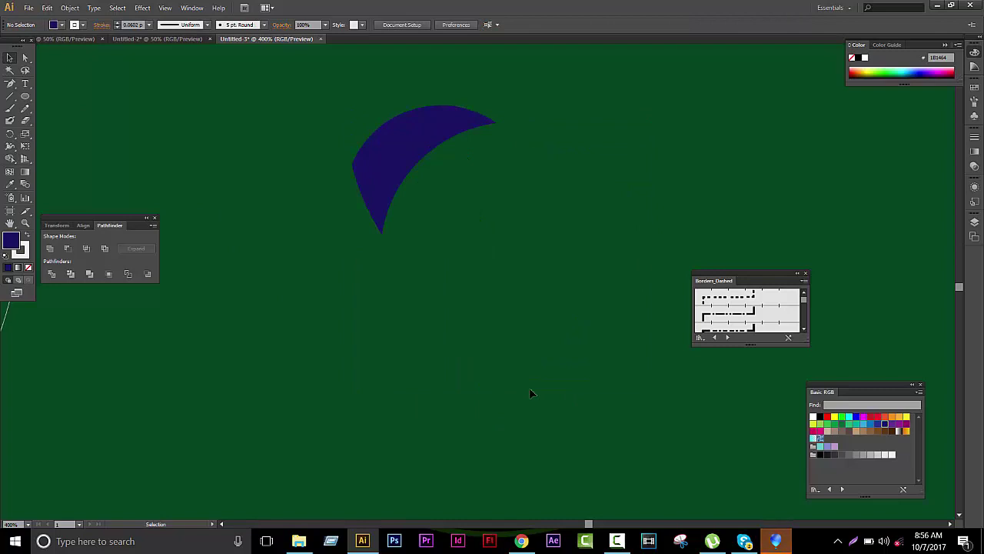
{"action": "key", "text": "ctrl+z"}
{"action": "right_click", "coordinate": [542, 389]}
{"action": "left_click", "coordinate": [450, 406]}
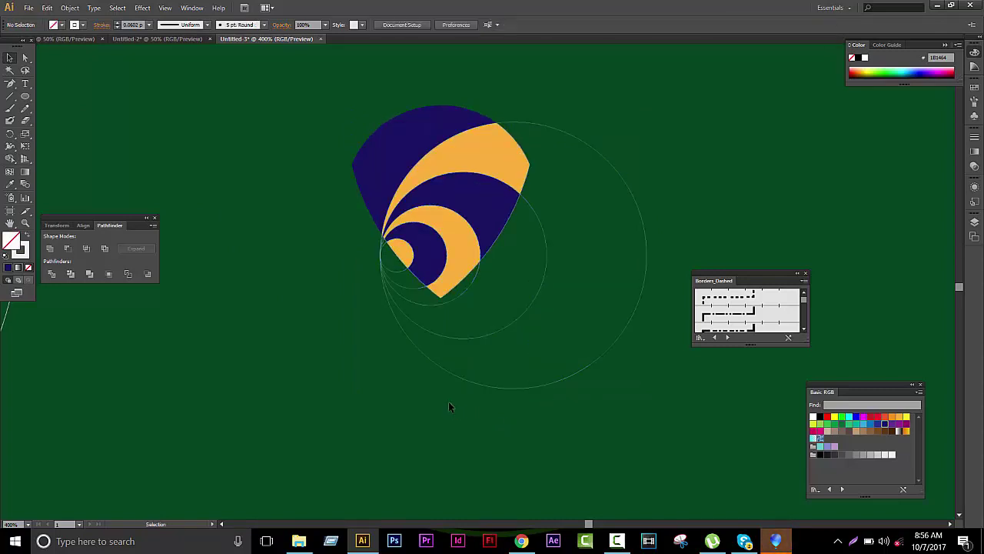
{"action": "left_click_drag", "start_coordinate": [450, 406], "coordinate": [402, 309]}
{"action": "left_click", "coordinate": [377, 305]}
{"action": "left_click", "coordinate": [384, 273]}
{"action": "left_click", "coordinate": [520, 310]}
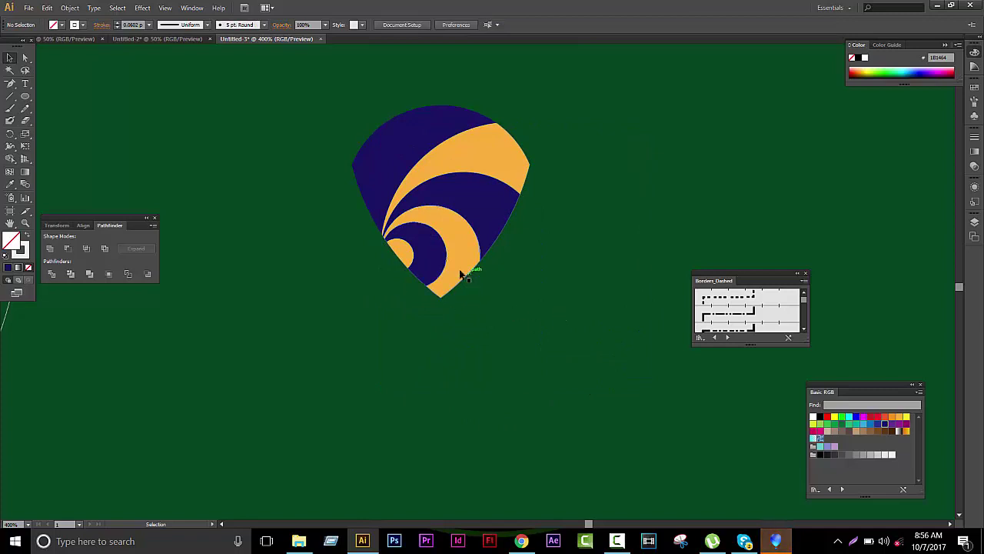
{"action": "scroll", "coordinate": [461, 279], "scroll_direction": "down", "scroll_amount": 2}
{"action": "scroll", "coordinate": [430, 242], "scroll_direction": "up", "scroll_amount": 3}
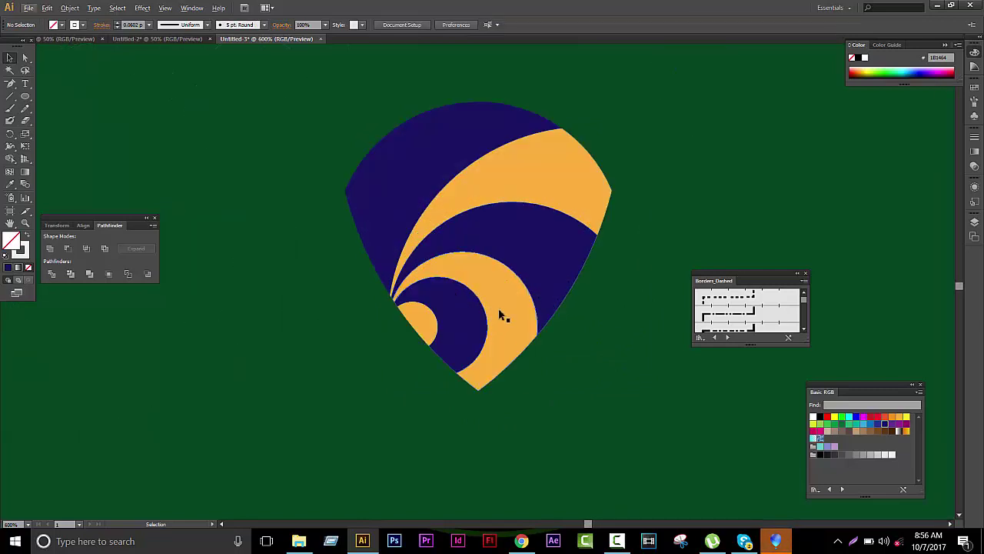
Select the petal's orange bands and recolour them grey.
{"action": "left_click", "coordinate": [485, 294]}
{"action": "key", "text": "ctrl+a"}
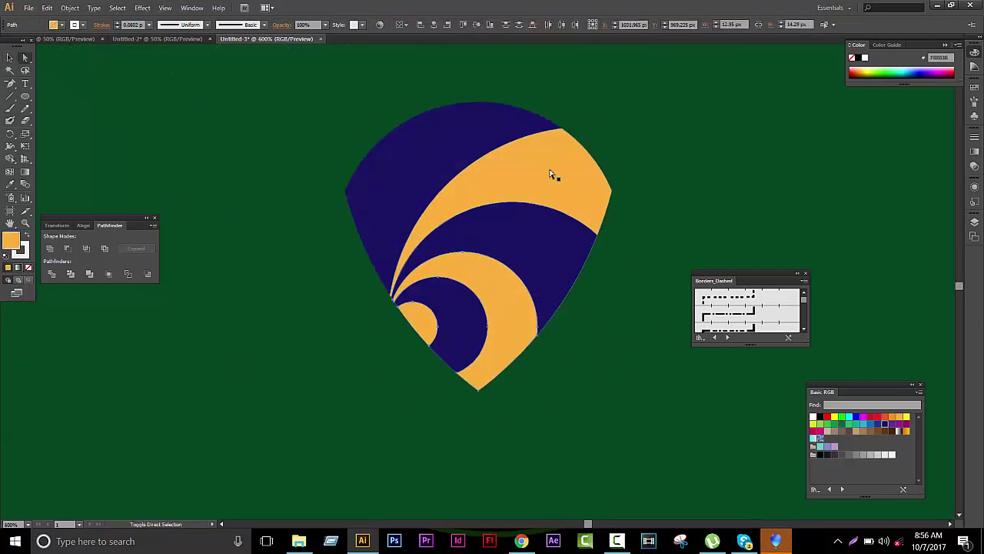
{"action": "left_click", "coordinate": [843, 455]}
{"action": "left_click", "coordinate": [477, 442]}
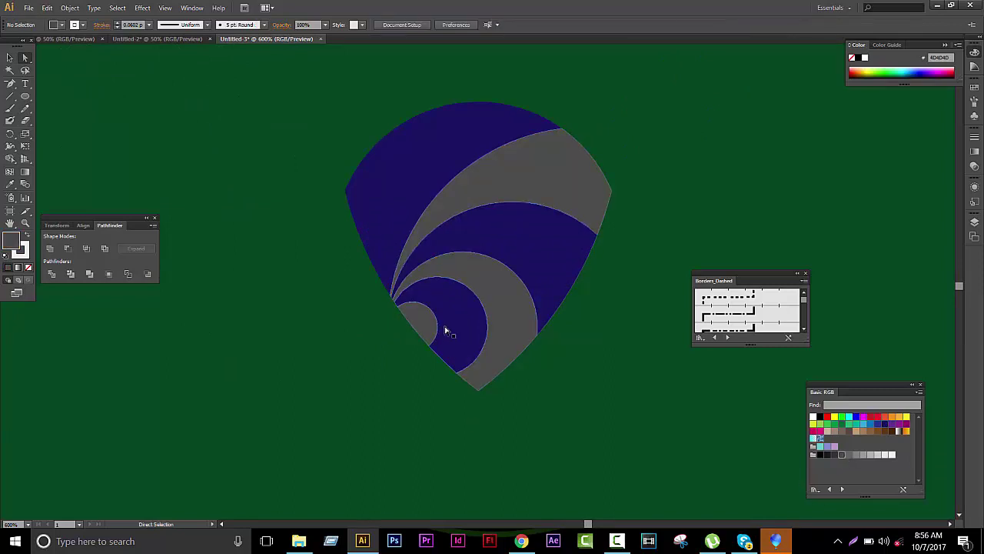
{"action": "left_click", "coordinate": [528, 259]}
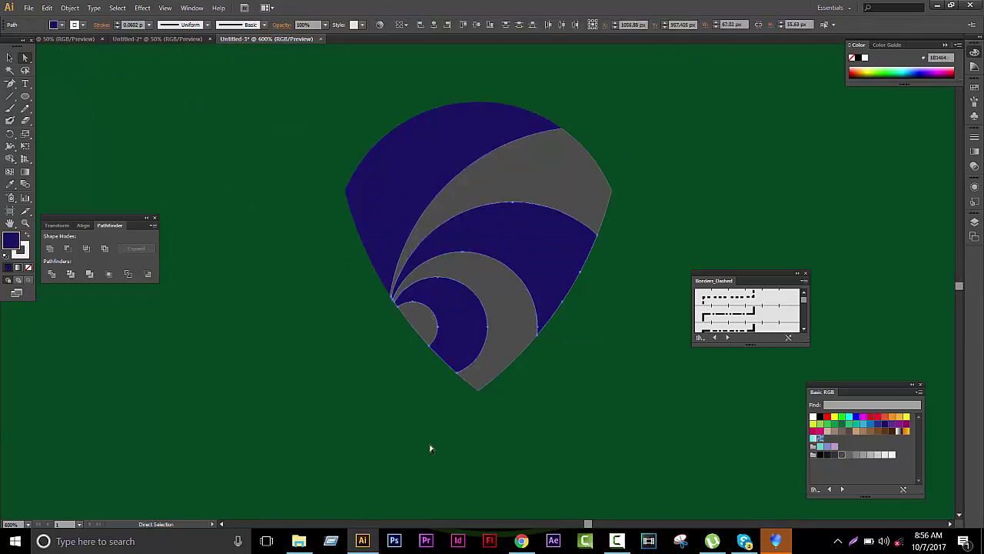
Recolour the grey bands white, leaving navy and white alternating crescents.
{"action": "left_click", "coordinate": [503, 279]}
{"action": "left_click", "coordinate": [547, 192], "text": "shift"}
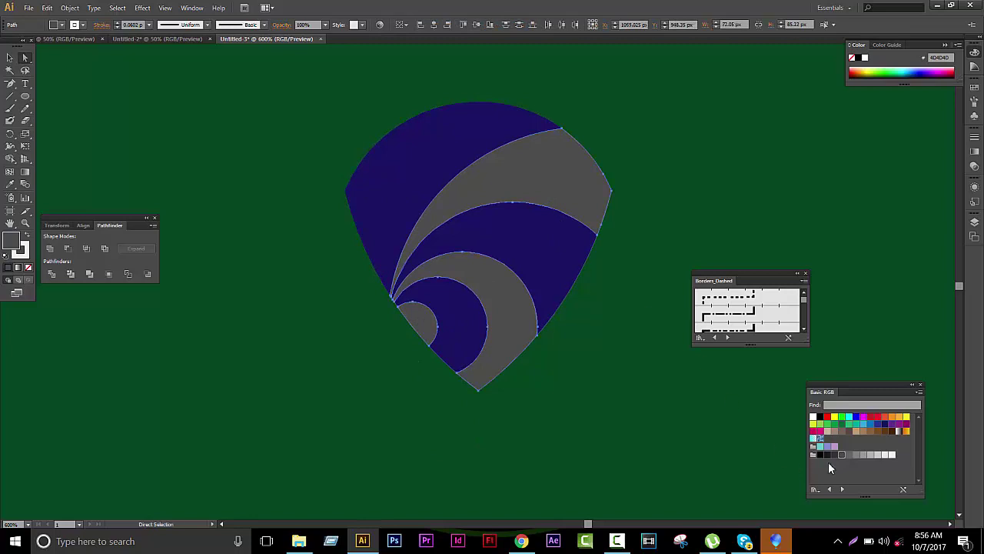
{"action": "left_click", "coordinate": [886, 455]}
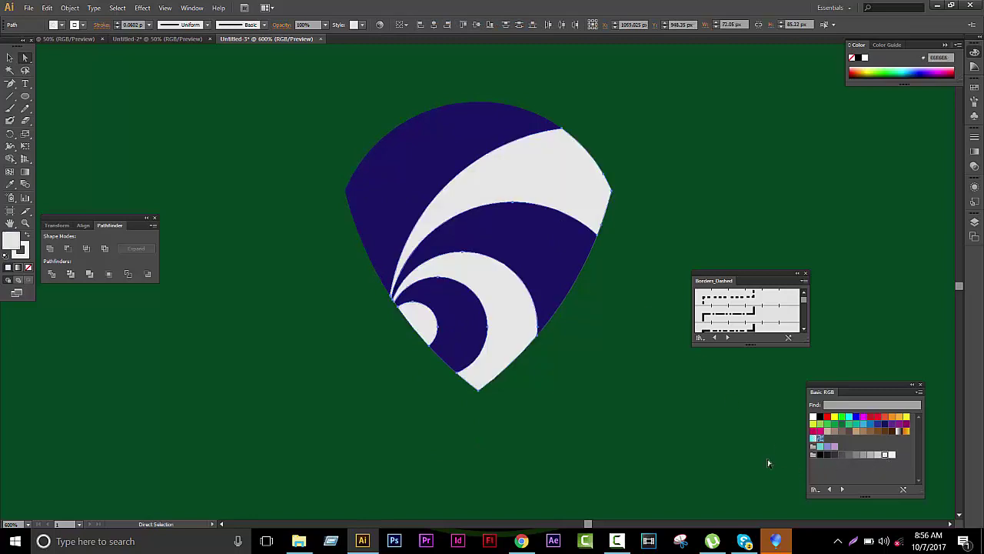
{"action": "left_click", "coordinate": [472, 325]}
{"action": "left_click", "coordinate": [444, 202], "text": "shift"}
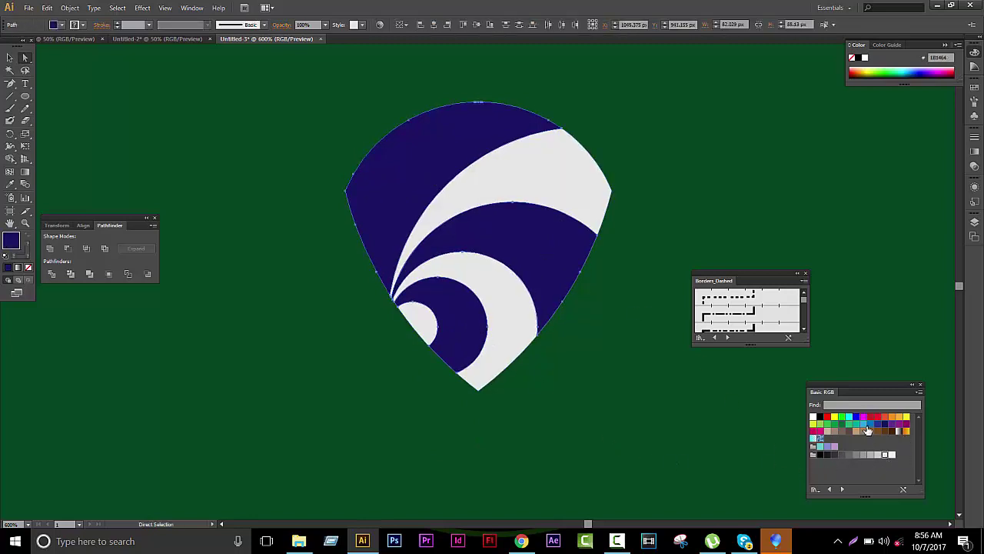
Zoom in and set the white swirl shape's stroke to None.
{"action": "left_click", "coordinate": [581, 463]}
{"action": "scroll", "coordinate": [558, 426], "scroll_direction": "down", "scroll_amount": 3}
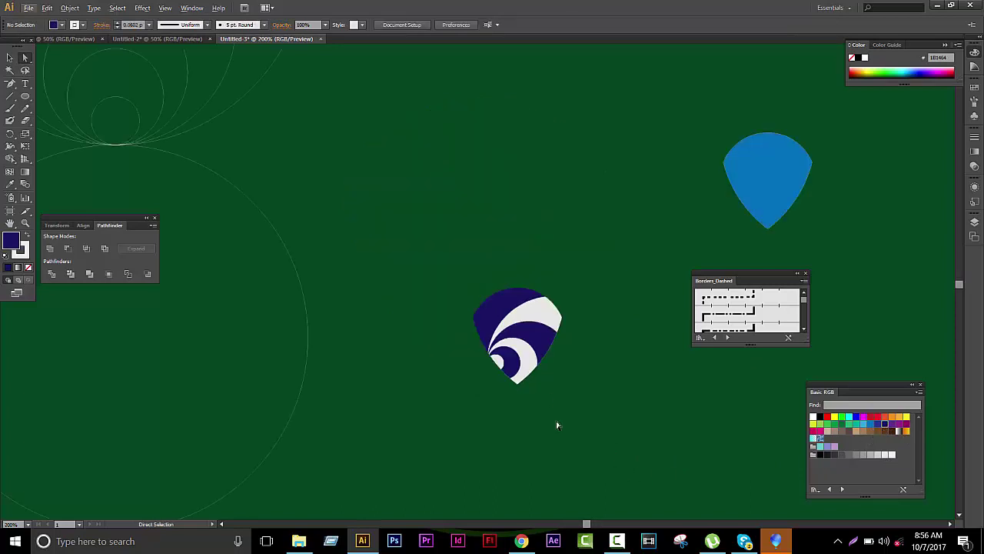
{"action": "scroll", "coordinate": [442, 422], "scroll_direction": "up", "scroll_amount": 1}
{"action": "scroll", "coordinate": [646, 328], "scroll_direction": "up", "scroll_amount": 1}
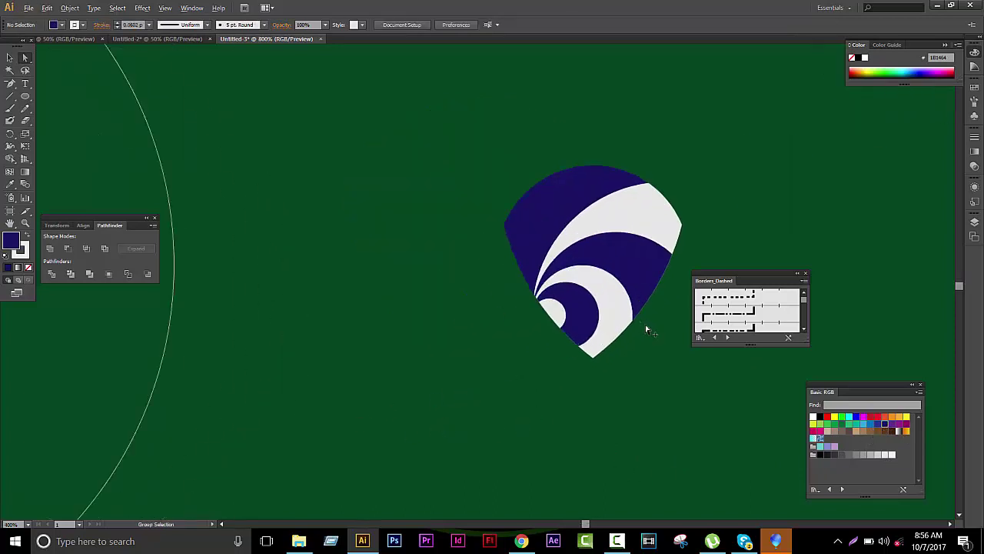
{"action": "scroll", "coordinate": [482, 361], "scroll_direction": "up", "scroll_amount": 3}
{"action": "scroll", "coordinate": [471, 377], "scroll_direction": "up", "scroll_amount": 1}
{"action": "scroll", "coordinate": [454, 394], "scroll_direction": "up", "scroll_amount": 1}
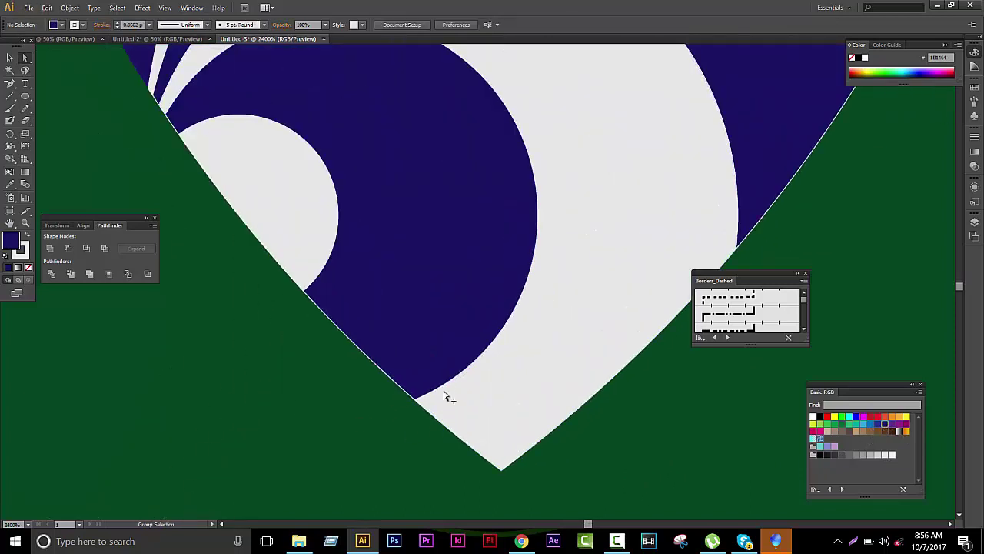
{"action": "left_click", "coordinate": [547, 392]}
{"action": "left_click", "coordinate": [26, 269]}
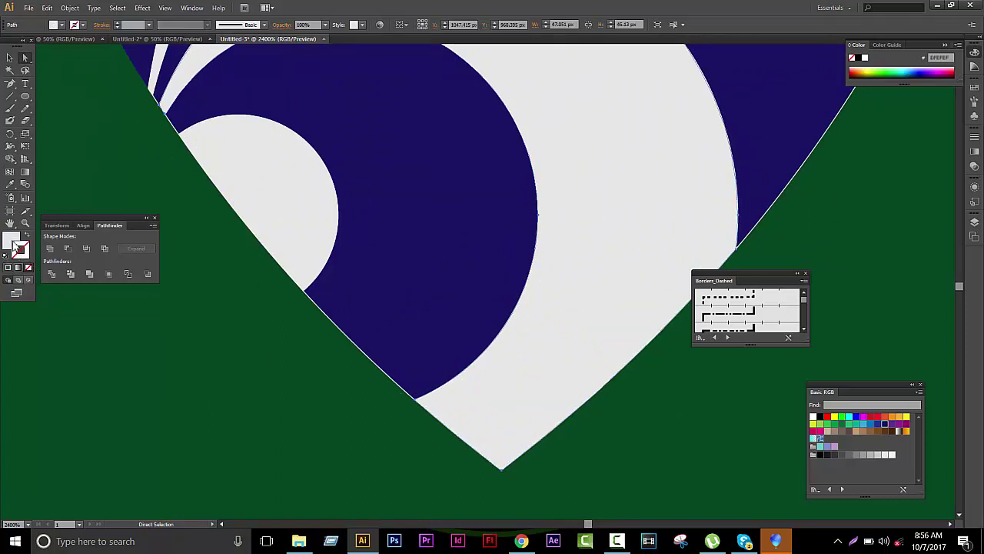
Inspect the navy swirl and inner swirl paths, zooming out to view them.
{"action": "left_click", "coordinate": [264, 363]}
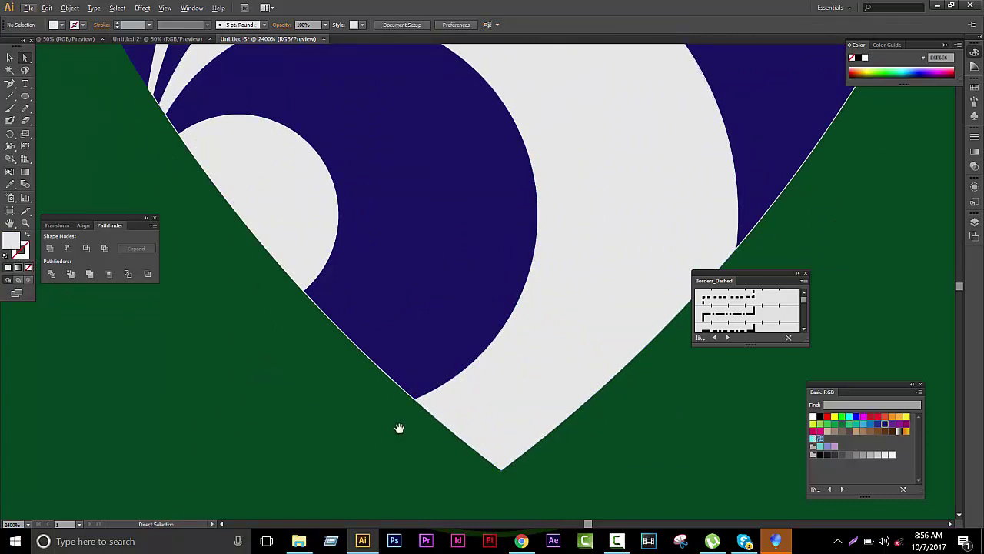
{"action": "left_click_drag", "start_coordinate": [399, 428], "coordinate": [457, 454]}
{"action": "left_click", "coordinate": [479, 355]}
{"action": "key", "text": "ctrl+0"}
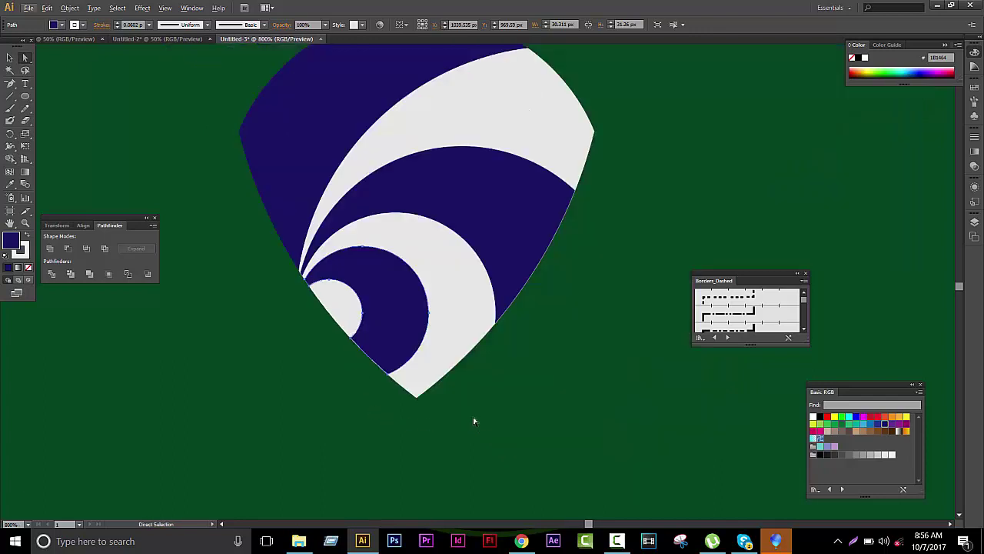
{"action": "left_click", "coordinate": [472, 418]}
{"action": "scroll", "coordinate": [329, 303], "scroll_direction": "up", "scroll_amount": 5}
{"action": "left_click_drag", "start_coordinate": [405, 210], "coordinate": [390, 233]}
{"action": "scroll", "coordinate": [259, 381], "scroll_direction": "down", "scroll_amount": 3}
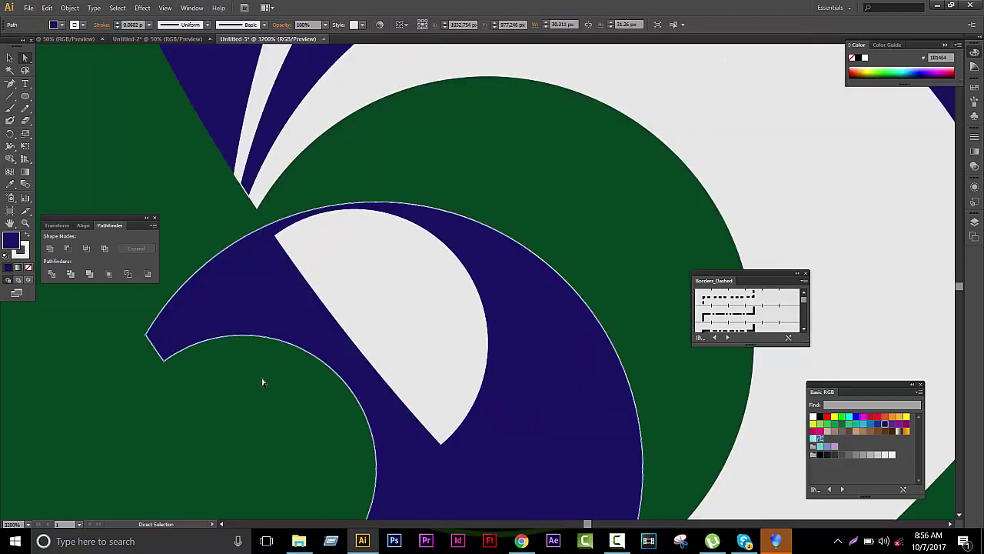
{"action": "left_click", "coordinate": [259, 381]}
{"action": "scroll", "coordinate": [260, 381], "scroll_direction": "up", "scroll_amount": 3}
{"action": "scroll", "coordinate": [262, 212], "scroll_direction": "up", "scroll_amount": 1}
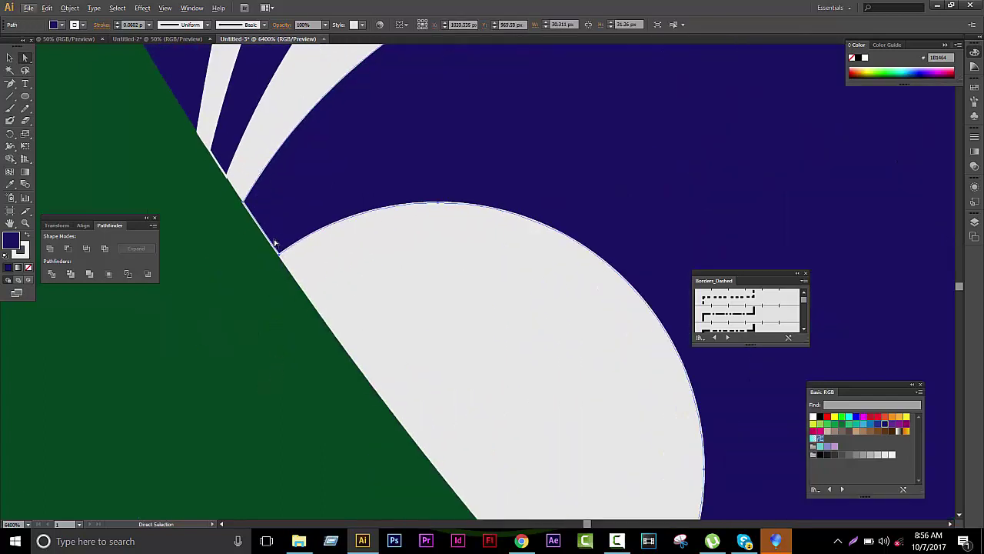
{"action": "scroll", "coordinate": [334, 336], "scroll_direction": "down", "scroll_amount": 5}
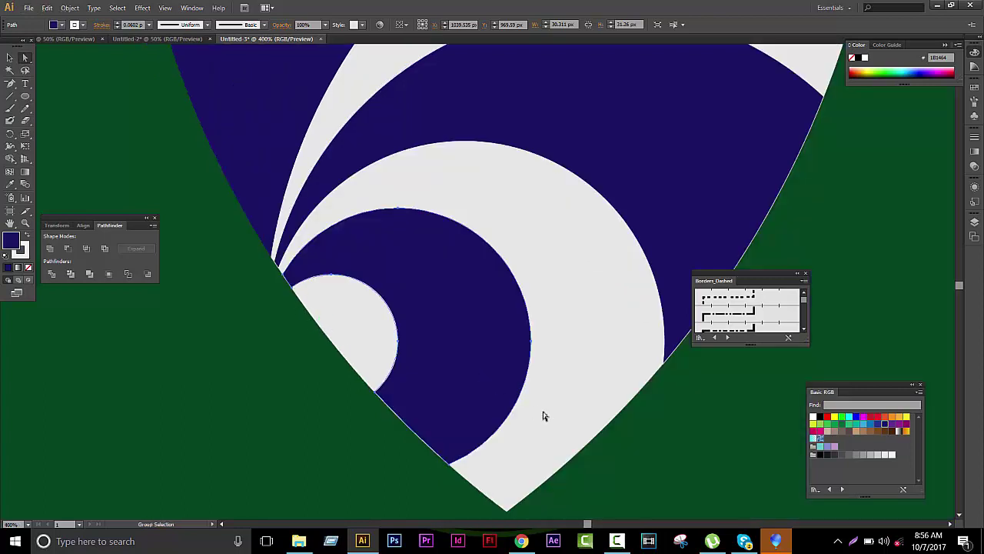
{"action": "scroll", "coordinate": [543, 413], "scroll_direction": "down", "scroll_amount": 3}
{"action": "left_click", "coordinate": [587, 431]}
Select all the shield artwork to review the finished swirl petal, then deselect.
{"action": "key", "text": "v"}
{"action": "key", "text": "ctrl+a"}
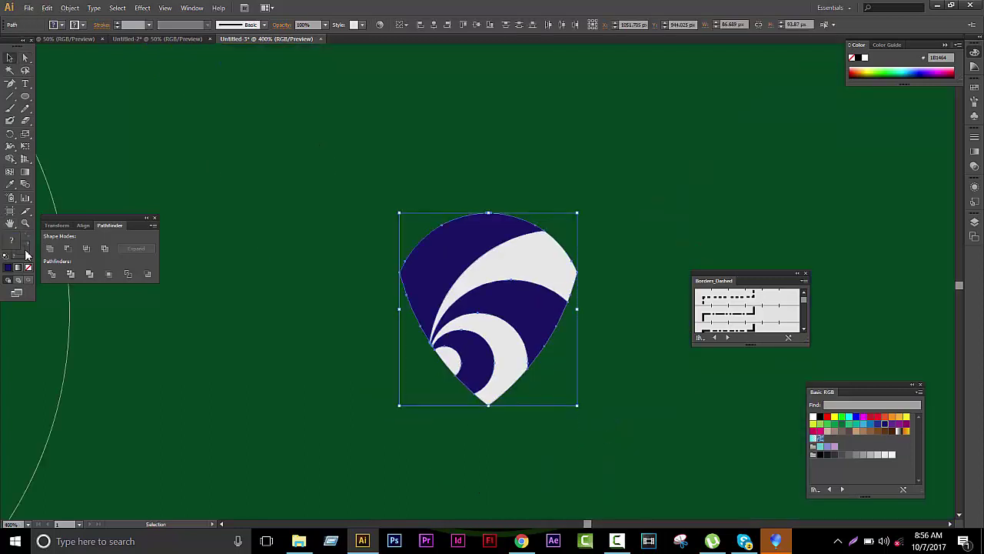
{"action": "left_click", "coordinate": [436, 386]}
{"action": "scroll", "coordinate": [457, 348], "scroll_direction": "up", "scroll_amount": 4}
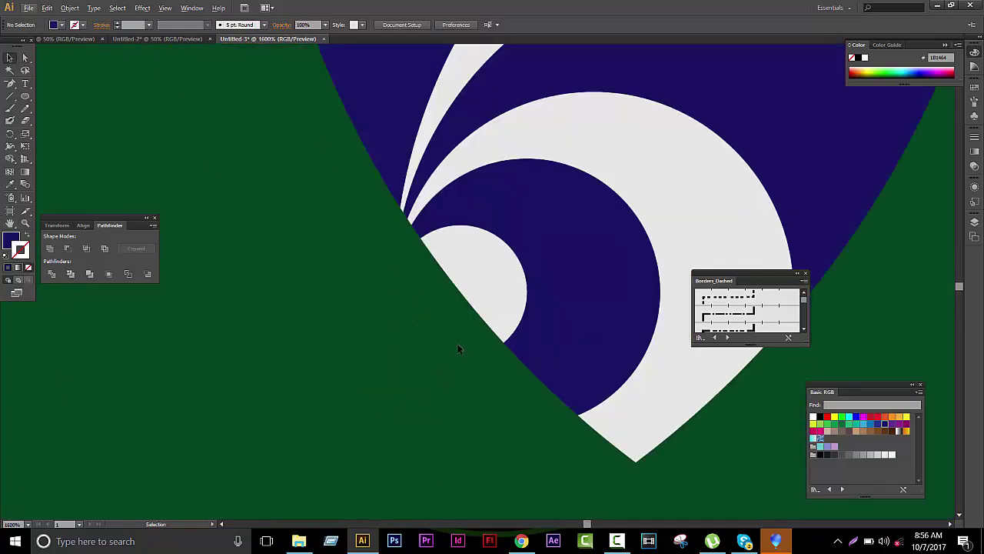
{"action": "scroll", "coordinate": [599, 382], "scroll_direction": "down", "scroll_amount": 4}
{"action": "scroll", "coordinate": [603, 385], "scroll_direction": "down", "scroll_amount": 2}
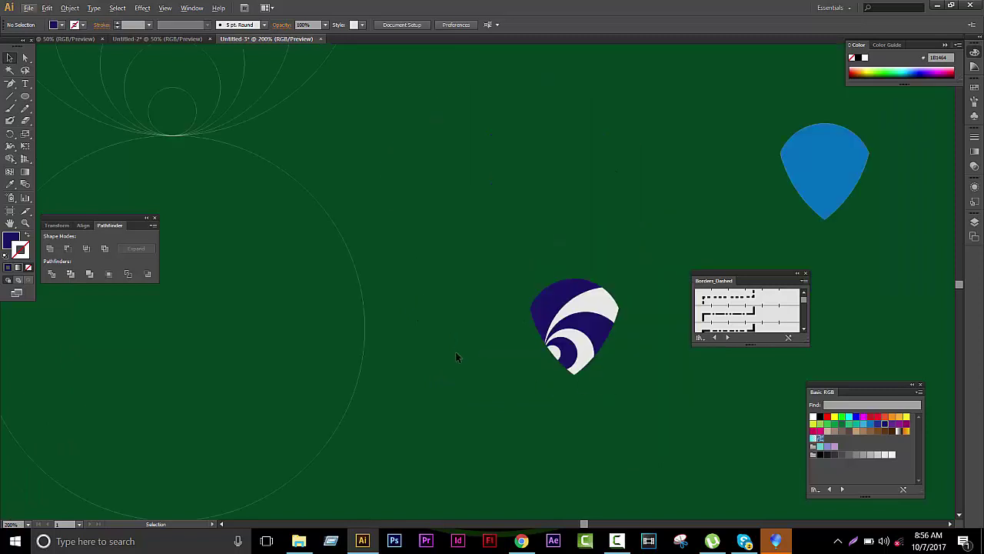
{"action": "scroll", "coordinate": [455, 356], "scroll_direction": "down", "scroll_amount": 4}
Delete the leftover guide circles and the blue drop shape.
{"action": "left_click_drag", "start_coordinate": [435, 417], "coordinate": [327, 86]}
{"action": "key", "text": "Delete"}
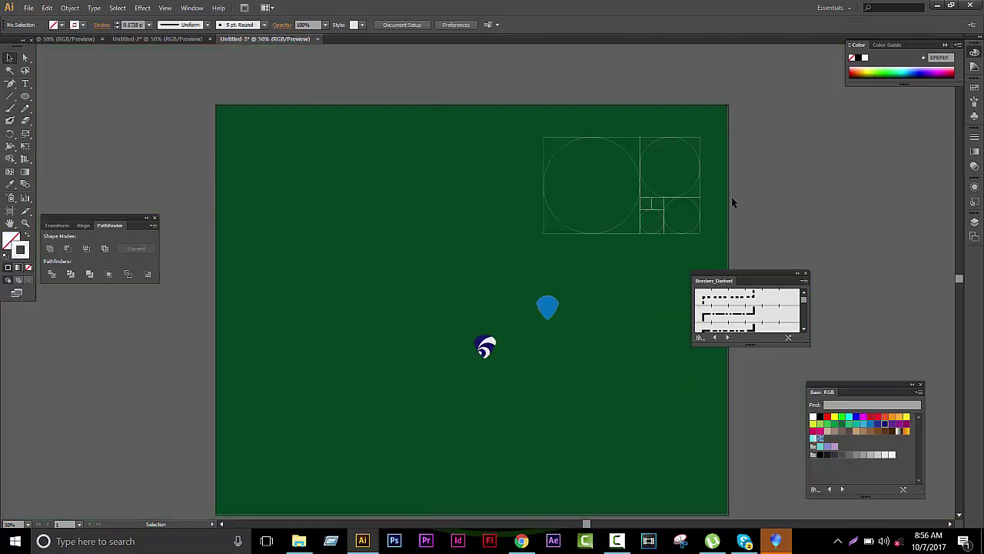
{"action": "left_click_drag", "start_coordinate": [461, 103], "coordinate": [573, 258]}
{"action": "key", "text": "Delete"}
{"action": "left_click", "coordinate": [548, 308]}
{"action": "key", "text": "Delete"}
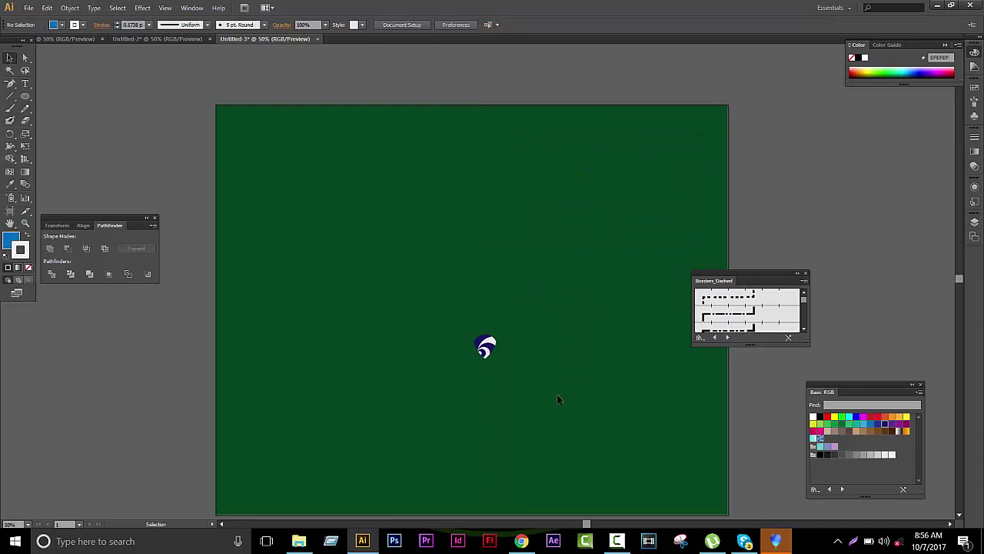
Enlarge the swirl shield, place it near the artboard top, and duplicate it leftward.
{"action": "left_click_drag", "start_coordinate": [557, 394], "coordinate": [466, 322]}
{"action": "left_click_drag", "start_coordinate": [506, 365], "coordinate": [638, 451]}
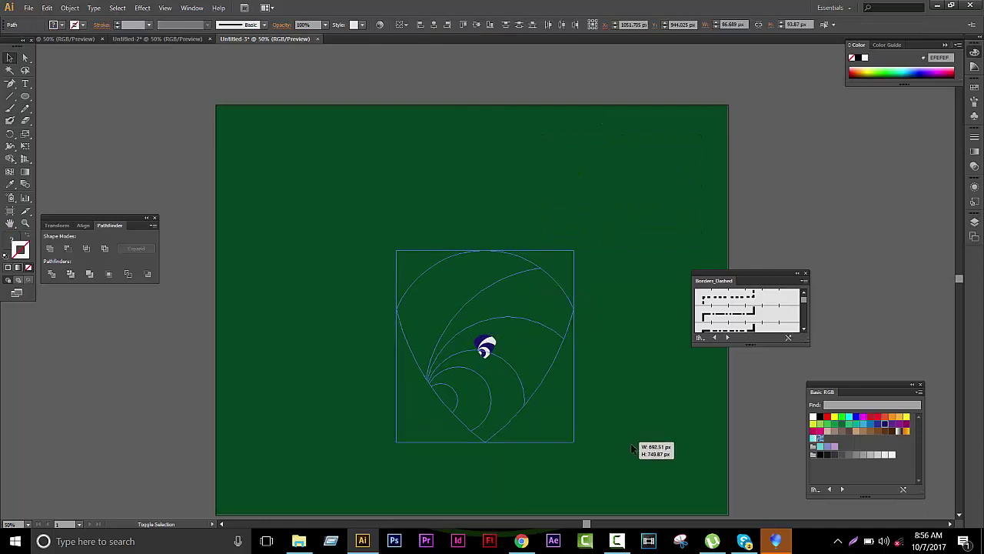
{"action": "left_click_drag", "start_coordinate": [482, 167], "coordinate": [546, 107]}
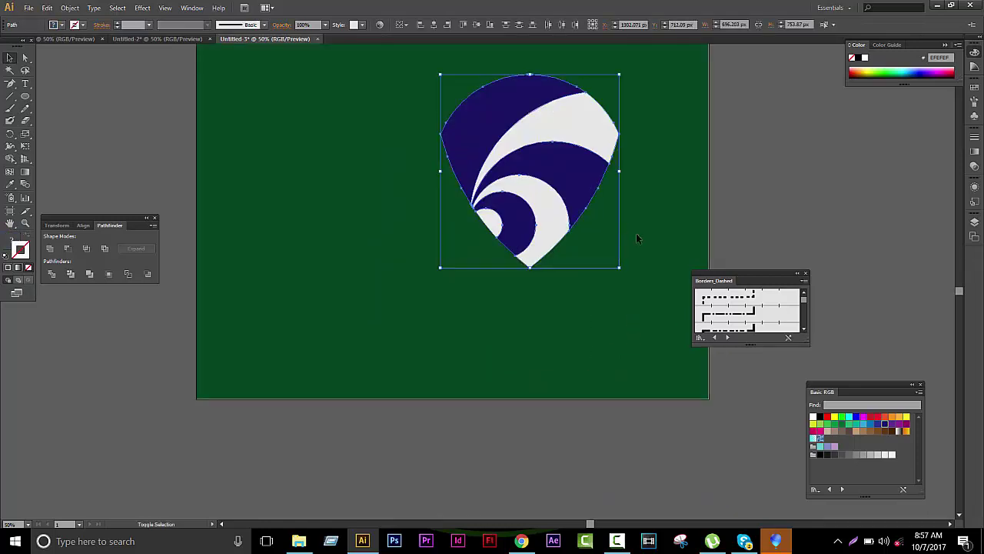
{"action": "left_click_drag", "start_coordinate": [620, 269], "coordinate": [593, 239]}
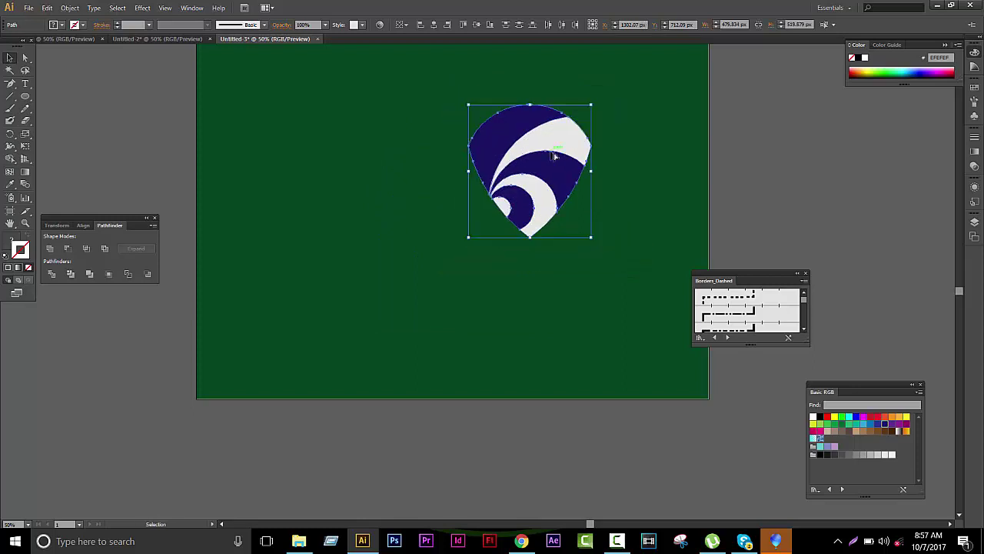
{"action": "left_click_drag", "start_coordinate": [552, 151], "coordinate": [334, 169]}
Reflect the copied shield across the vertical axis and move it beside the original.
{"action": "right_click", "coordinate": [334, 169]}
{"action": "mouse_move", "coordinate": [369, 300]}
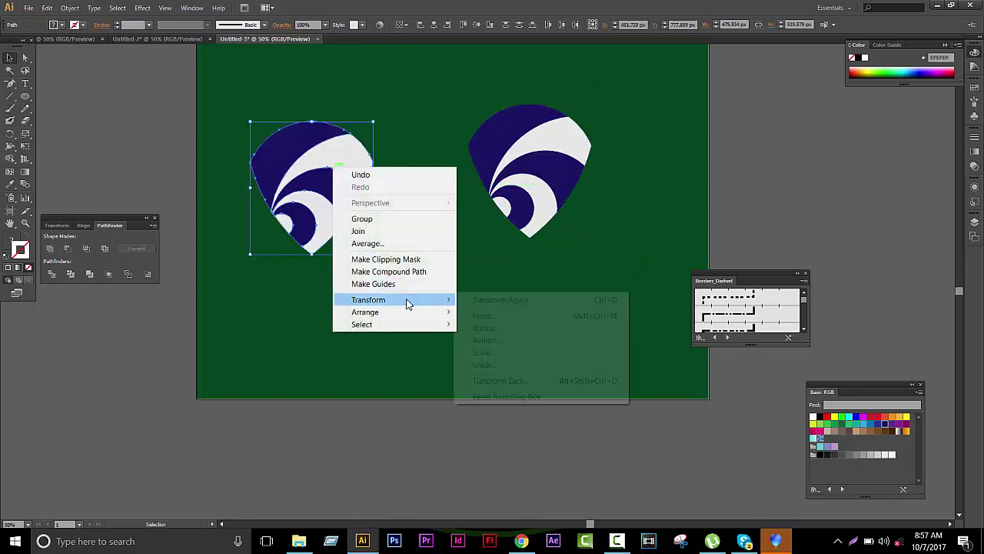
{"action": "left_click", "coordinate": [492, 343]}
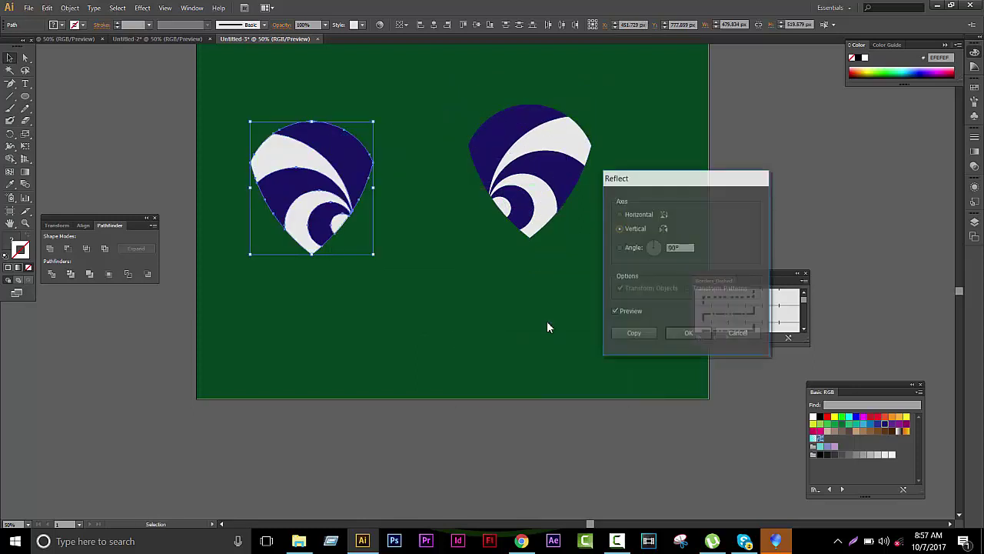
{"action": "left_click", "coordinate": [689, 334]}
{"action": "left_click_drag", "start_coordinate": [361, 165], "coordinate": [461, 222]}
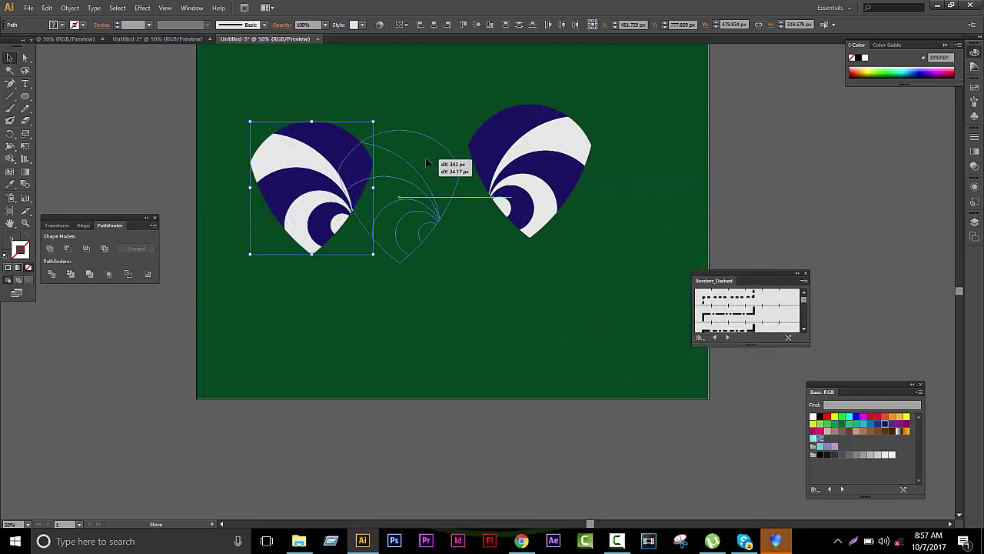
Align both shields along their tops with Vertical Align Top.
{"action": "key", "text": "a"}
{"action": "left_click", "coordinate": [523, 313]}
{"action": "left_click", "coordinate": [530, 193]}
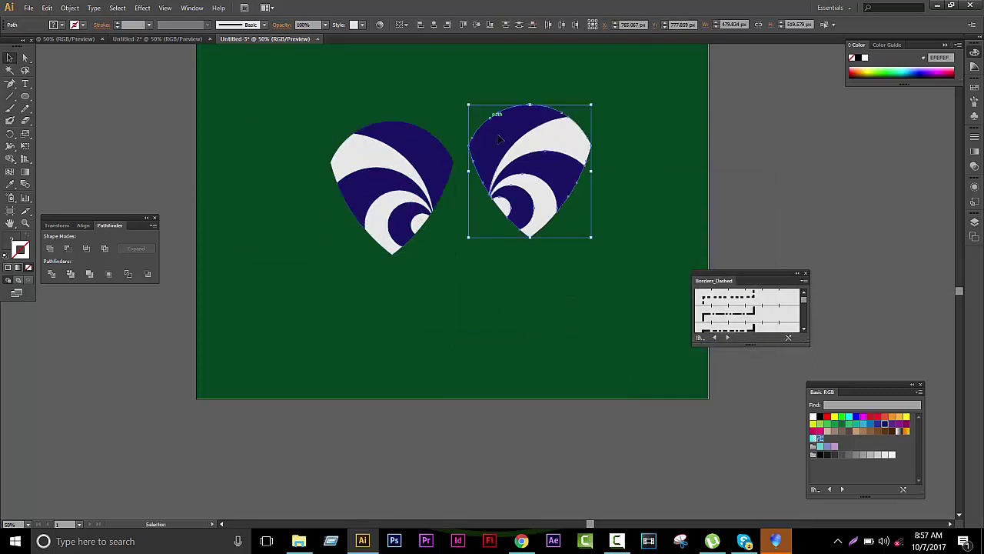
{"action": "key", "text": "v"}
{"action": "left_click_drag", "start_coordinate": [584, 350], "coordinate": [326, 126]}
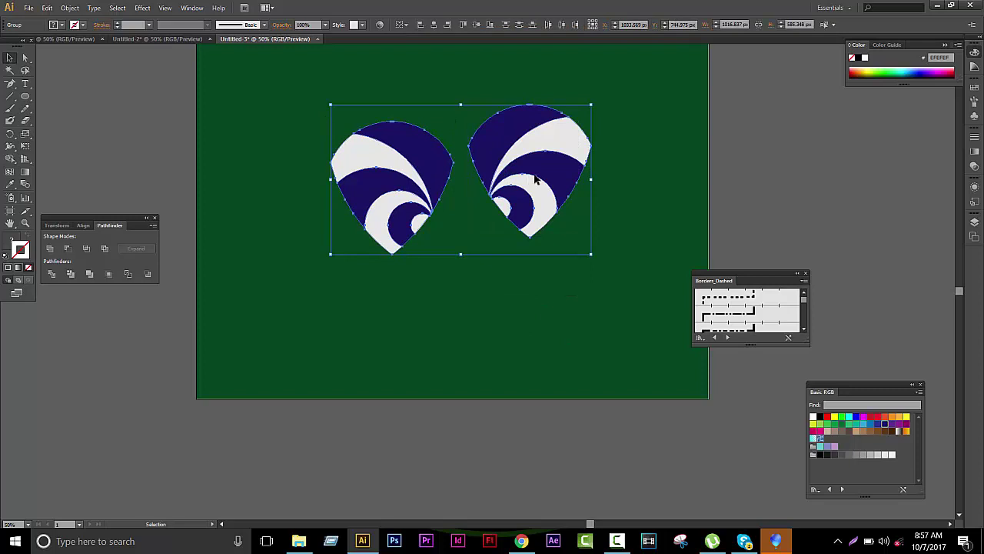
{"action": "left_click", "coordinate": [477, 25]}
{"action": "left_click", "coordinate": [546, 282]}
Try blue and light yellow-green outlines on the green background rectangle, then remove its stroke.
{"action": "scroll", "coordinate": [585, 282], "scroll_direction": "down", "scroll_amount": 1}
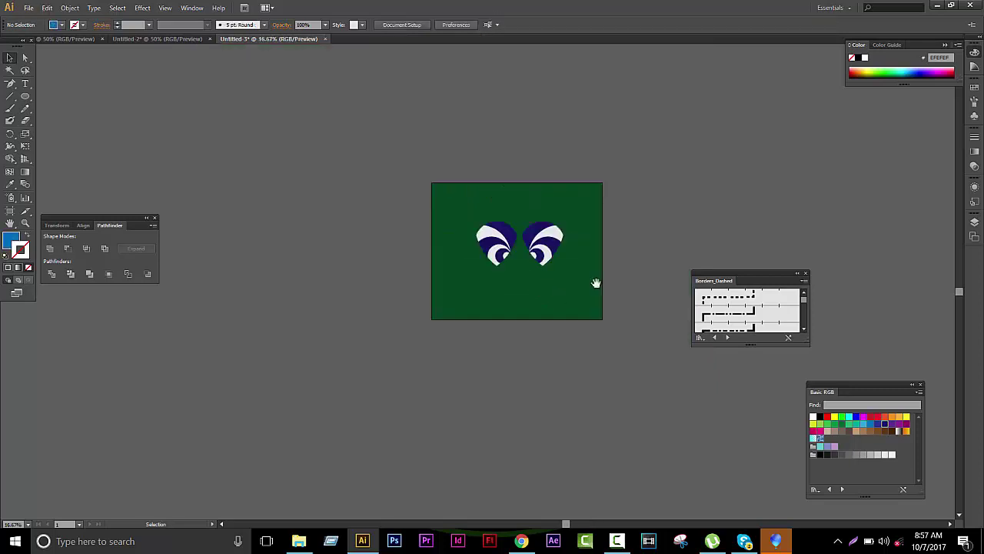
{"action": "scroll", "coordinate": [549, 314], "scroll_direction": "up", "scroll_amount": 1}
{"action": "key", "text": "v"}
{"action": "left_click", "coordinate": [551, 338]}
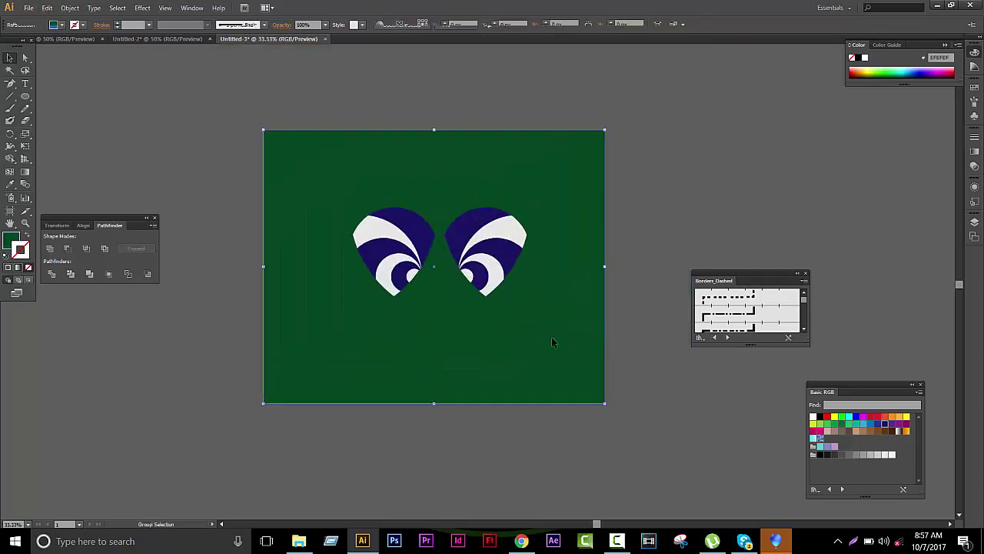
{"action": "key", "text": "x"}
{"action": "left_click", "coordinate": [871, 424]}
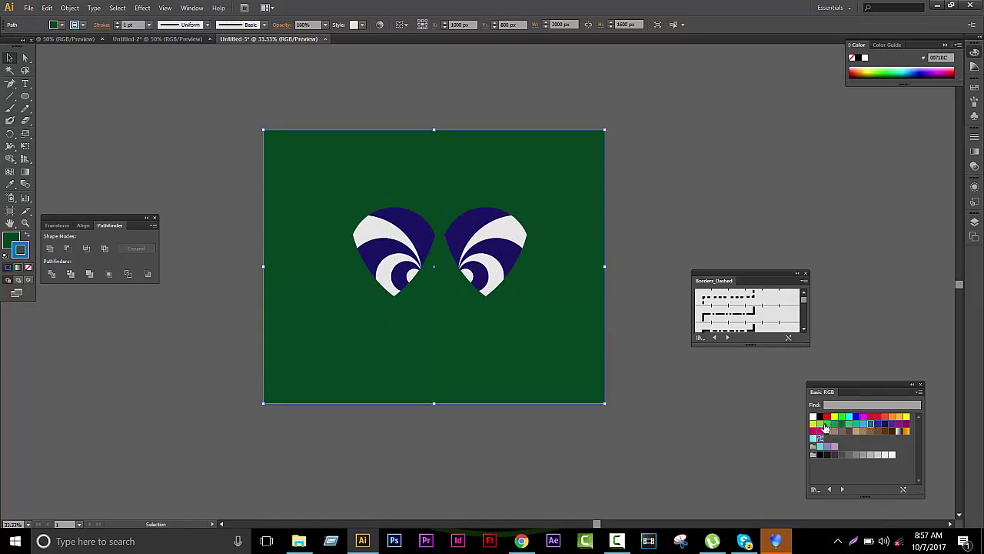
{"action": "left_click", "coordinate": [820, 423]}
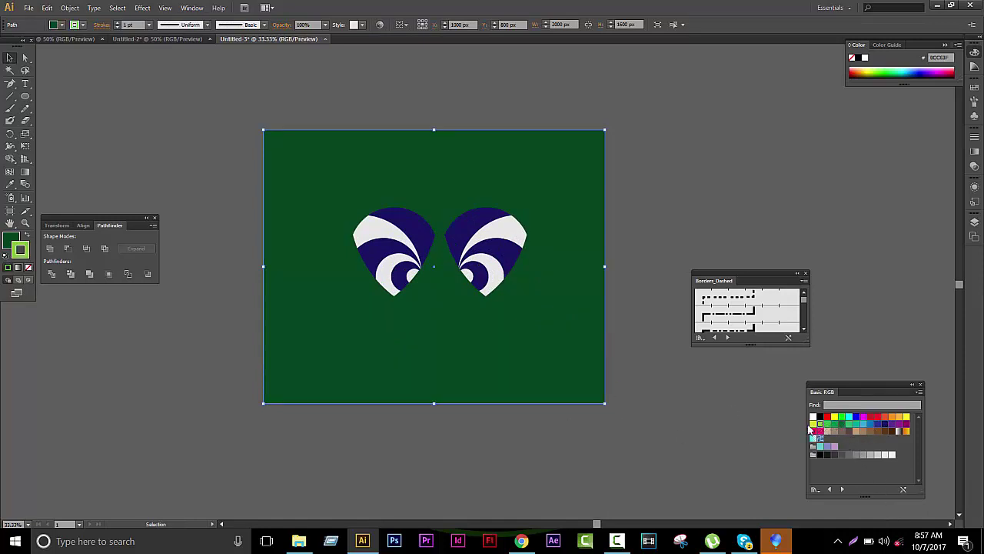
{"action": "left_click", "coordinate": [24, 268]}
Try purple, navy and grey fills on the background, ending with red.
{"action": "key", "text": "x"}
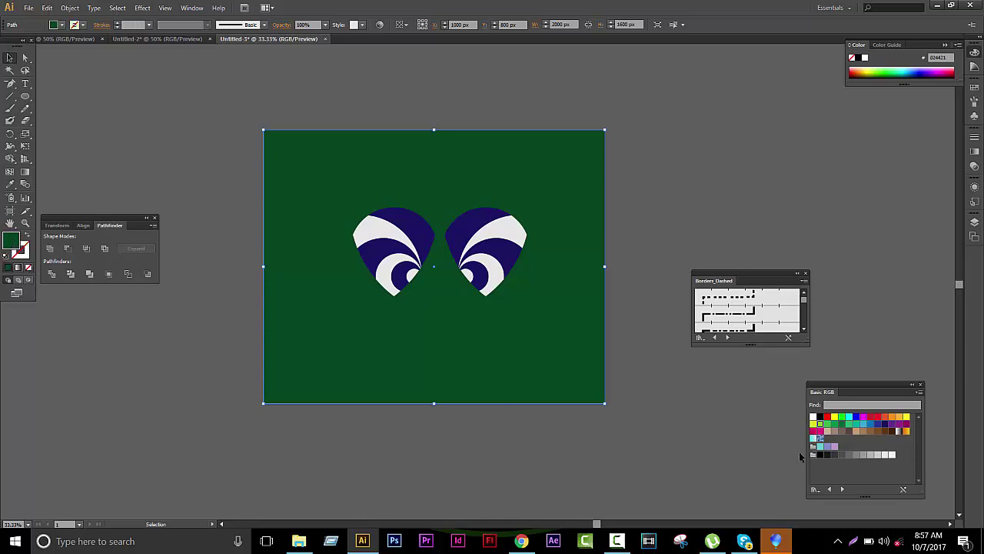
{"action": "left_click", "coordinate": [893, 425]}
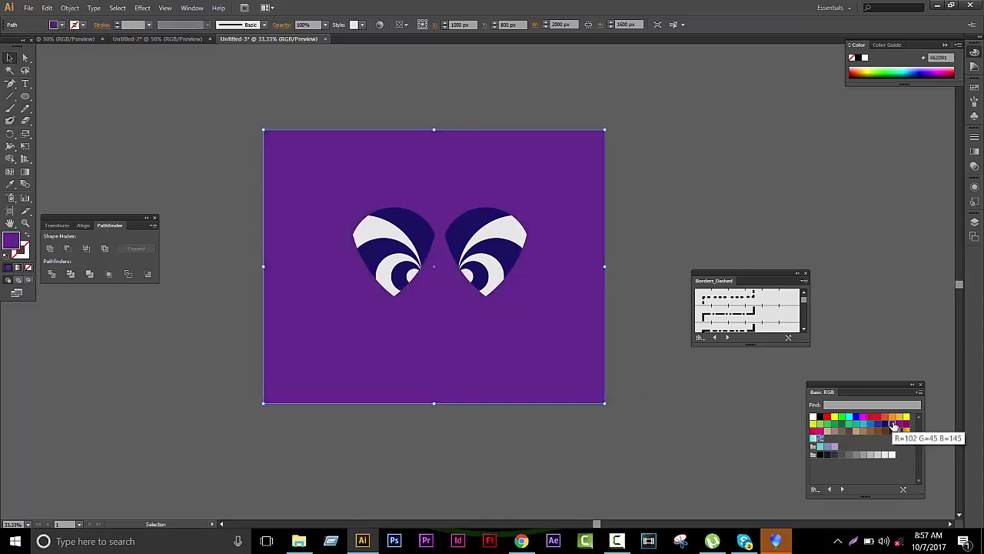
{"action": "left_click", "coordinate": [884, 424]}
{"action": "left_click", "coordinate": [867, 456]}
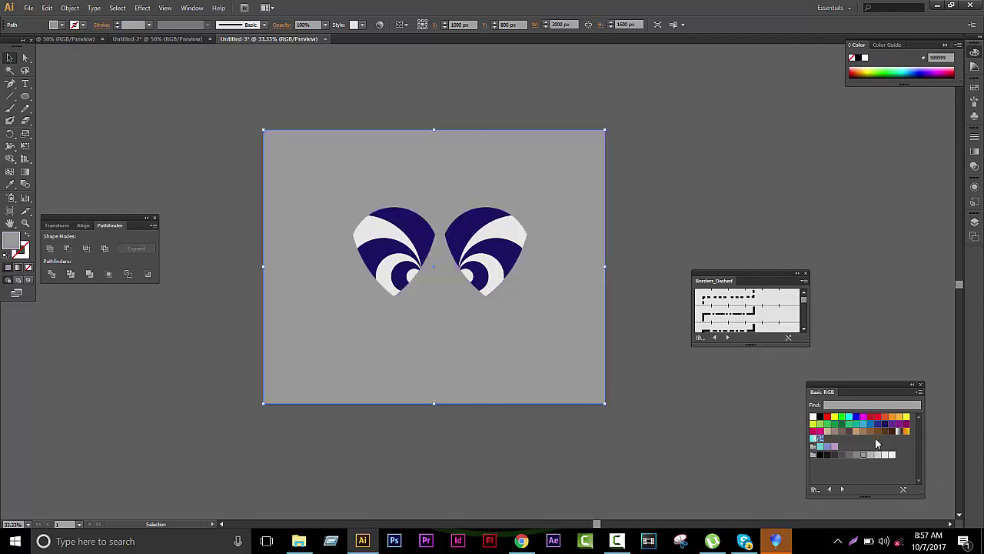
{"action": "left_click", "coordinate": [873, 418]}
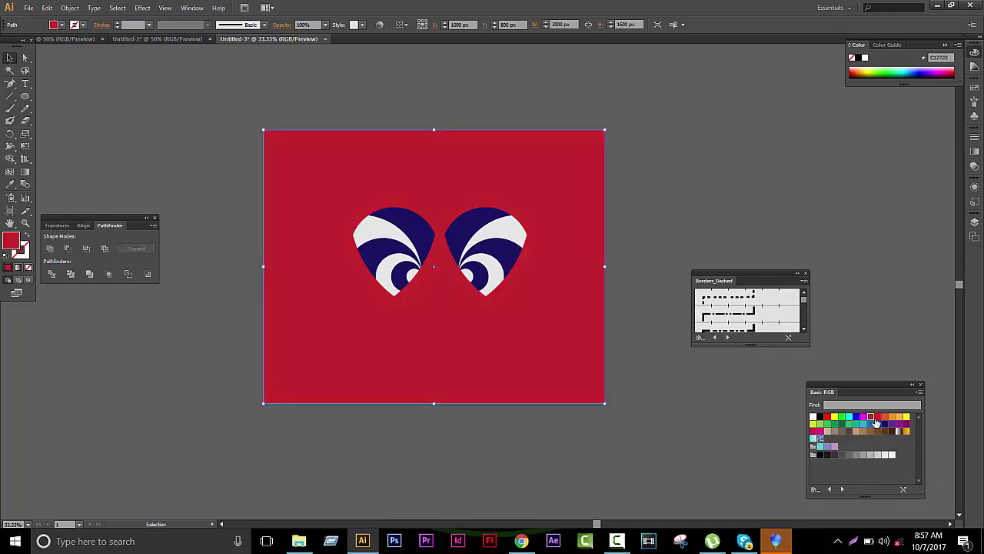